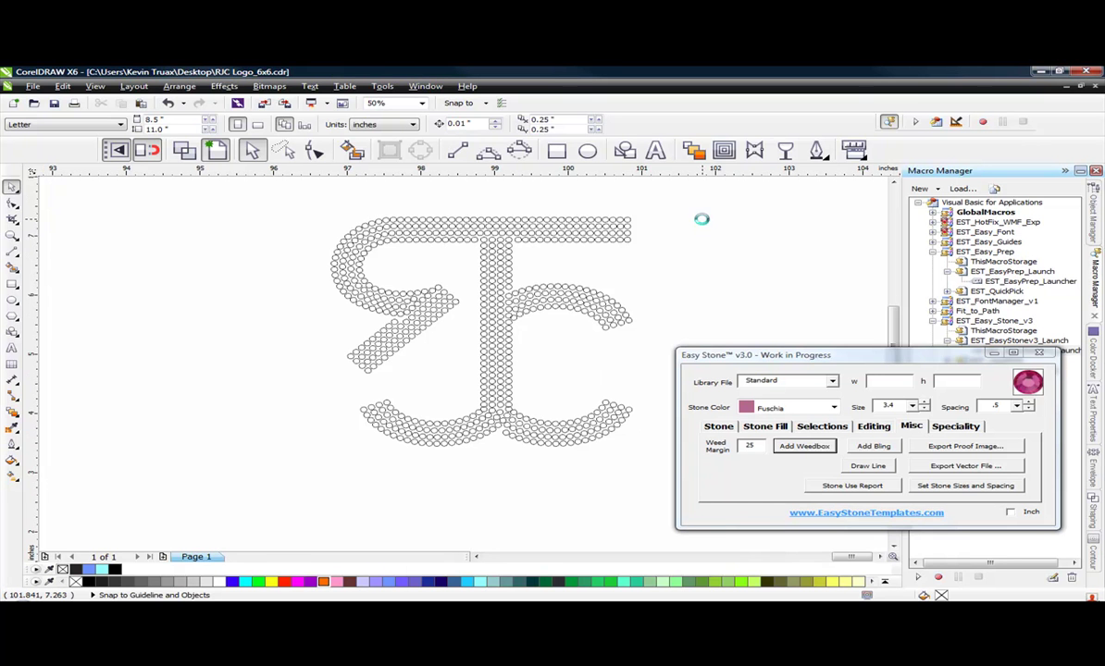
- Convert all the circles of the logo into Fuschia stones with Rename And Fill
scroll(702, 224, up, 1)
scroll(702, 224, down, 1)
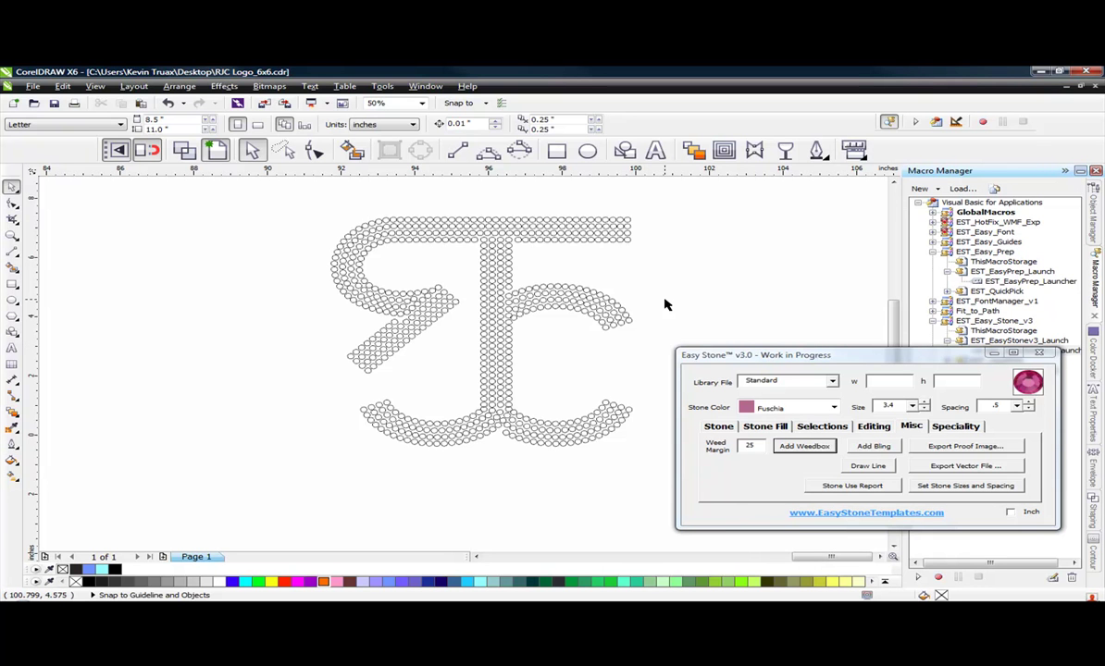
drag(277, 187, 678, 479)
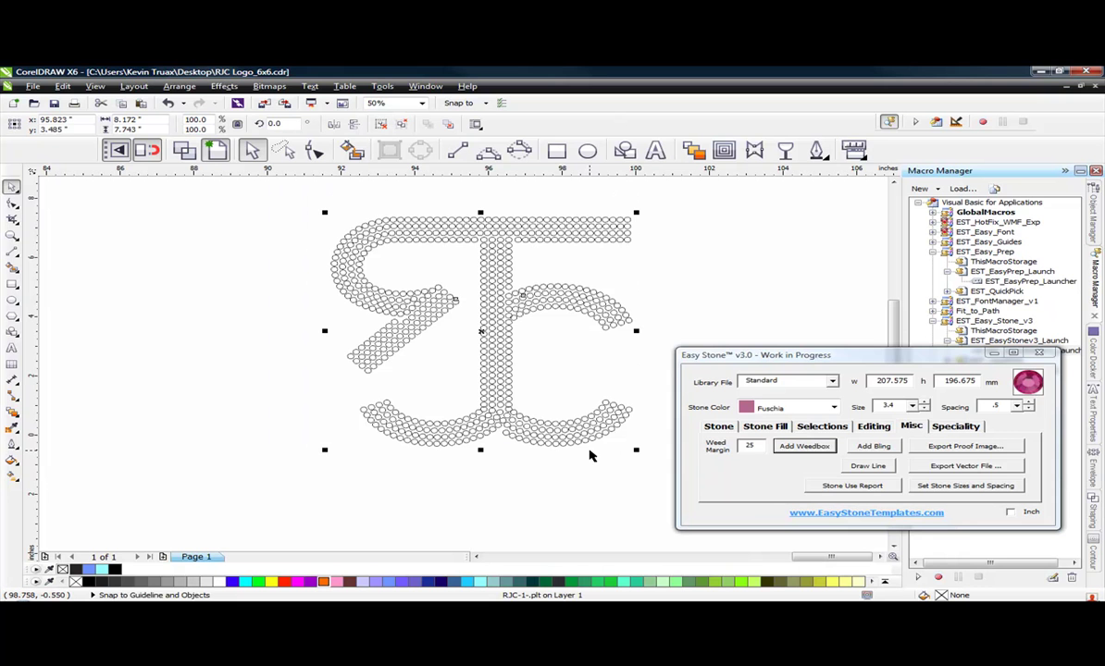
click(718, 427)
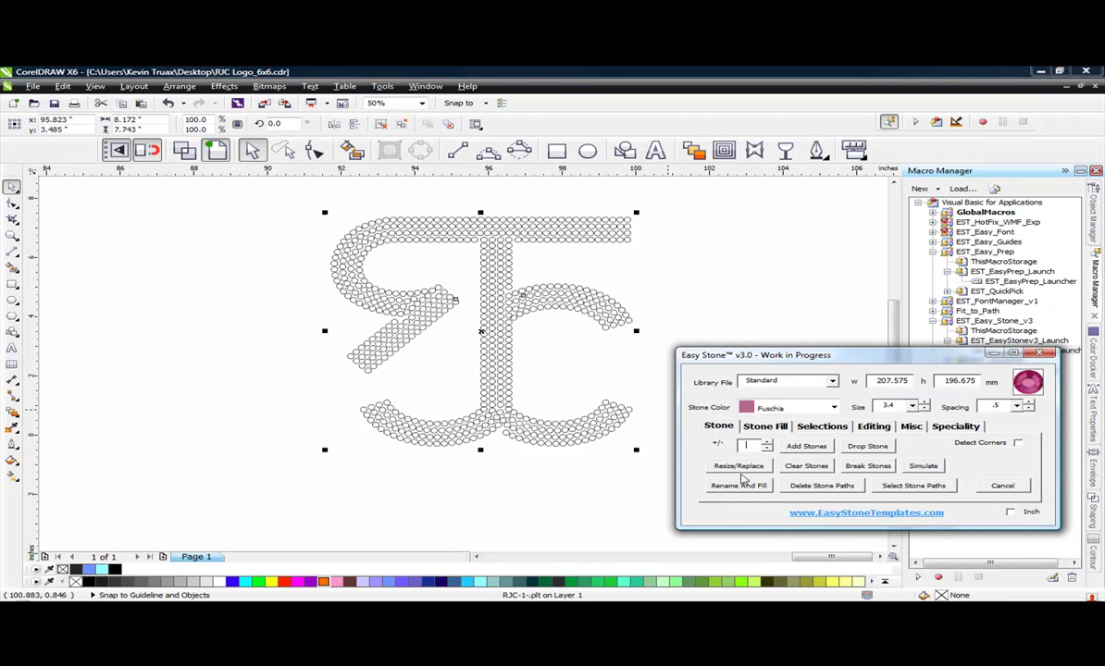
click(749, 486)
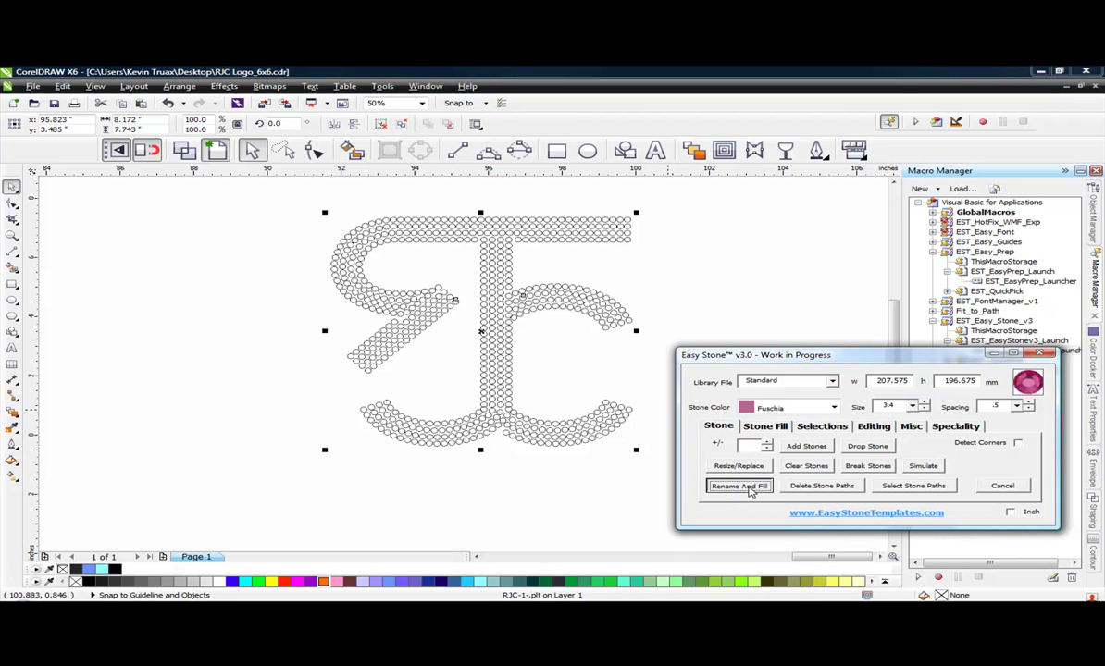
click(585, 362)
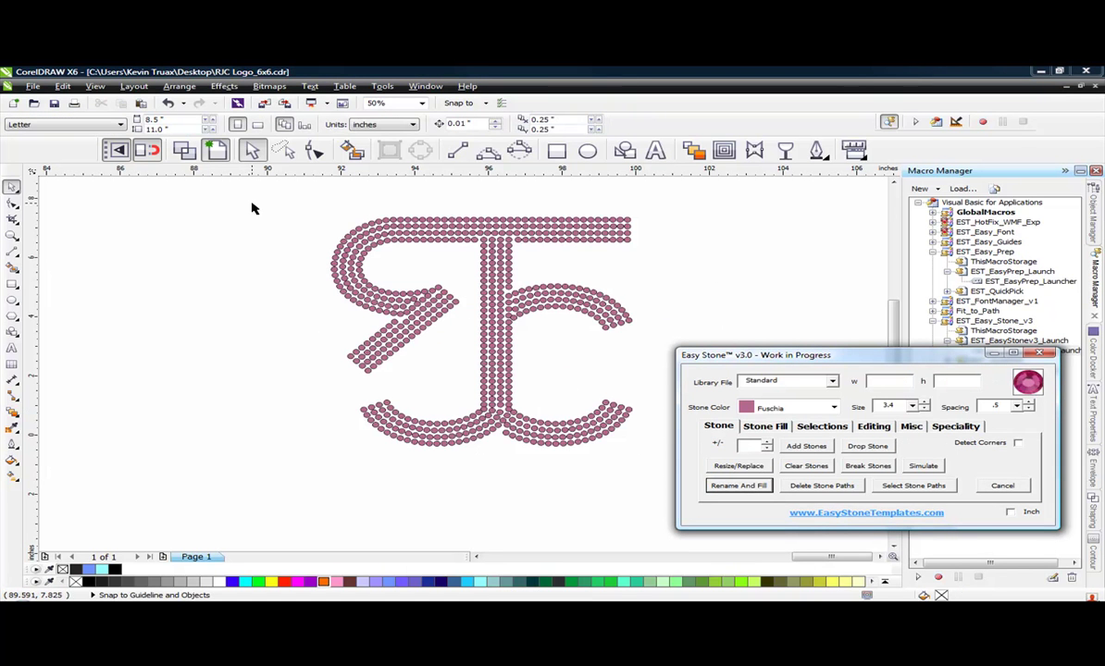
- Remove the outline from all the stones in the logo
drag(255, 201, 715, 538)
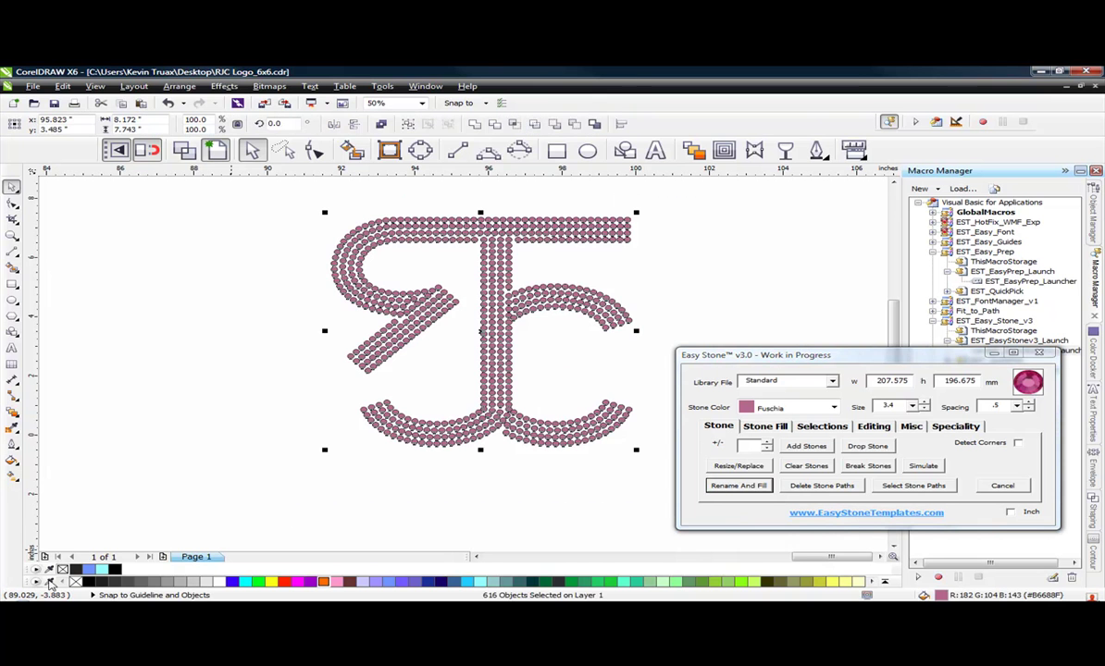
right_click(75, 581)
click(180, 463)
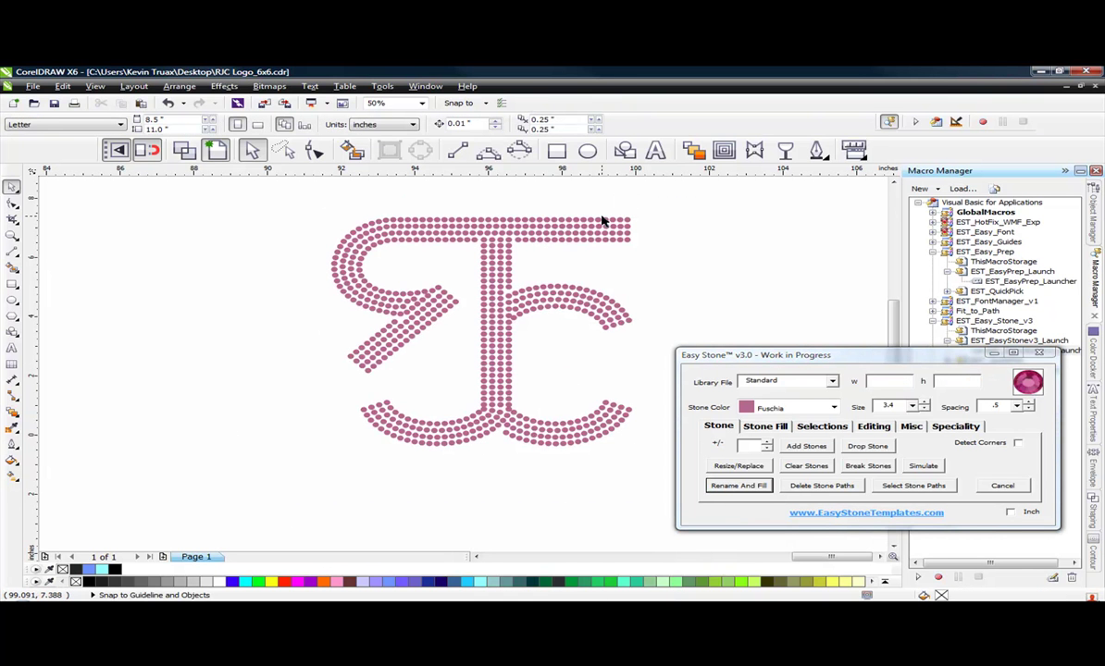
- Distribute the lowest stone row of the horizontal bar evenly from the stem to the bar's right end
scroll(601, 220, up, 1)
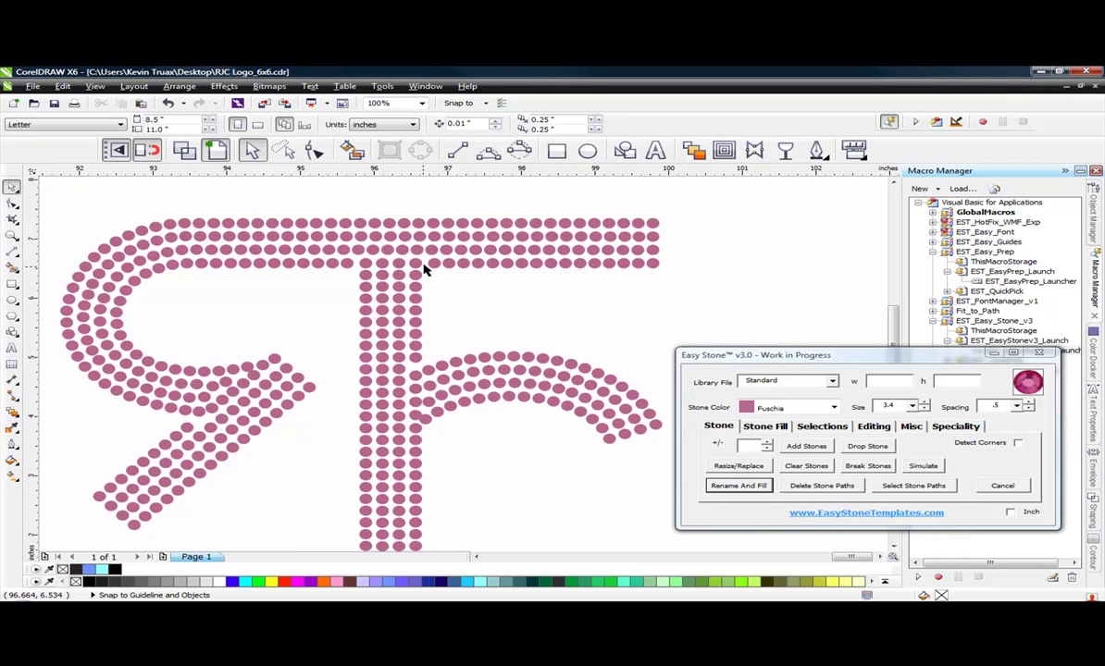
scroll(430, 266, up, 1)
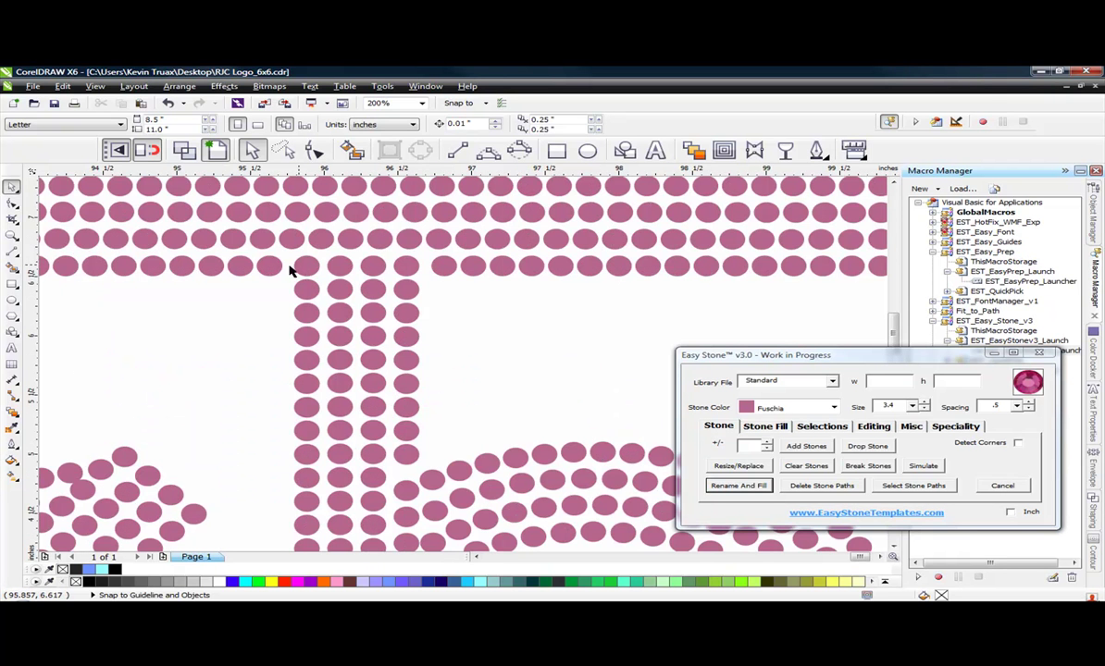
scroll(443, 301, down, 1)
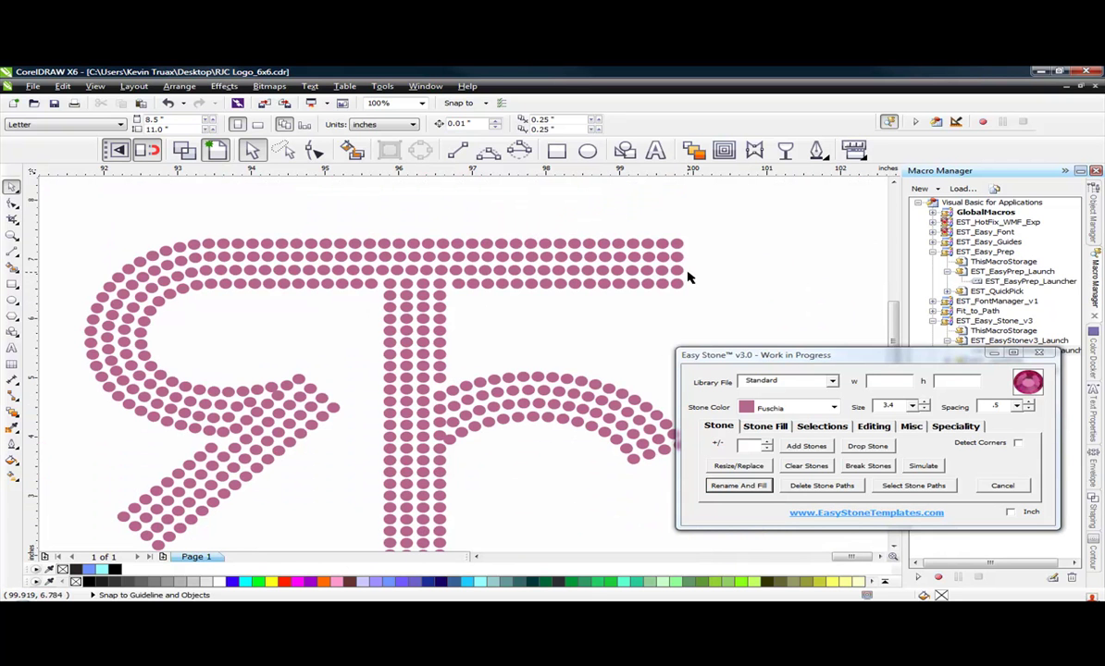
drag(696, 275, 426, 294)
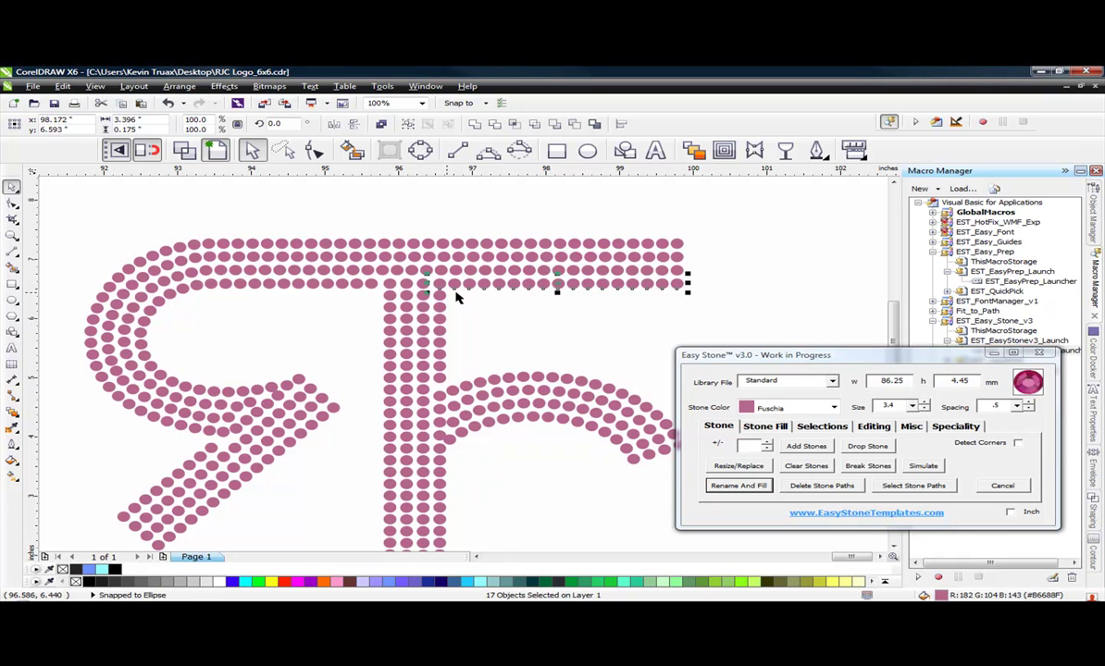
click(629, 326)
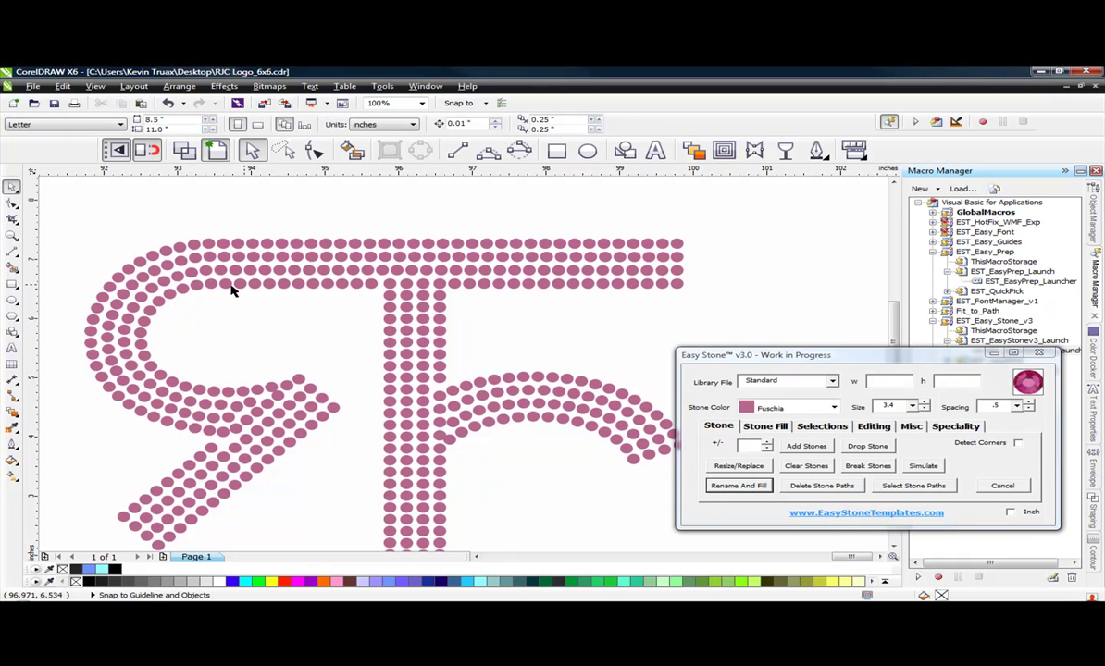
- Distribute the lowest stone row of the horizontal bar evenly between the R's curve and the stem
scroll(222, 290, up, 1)
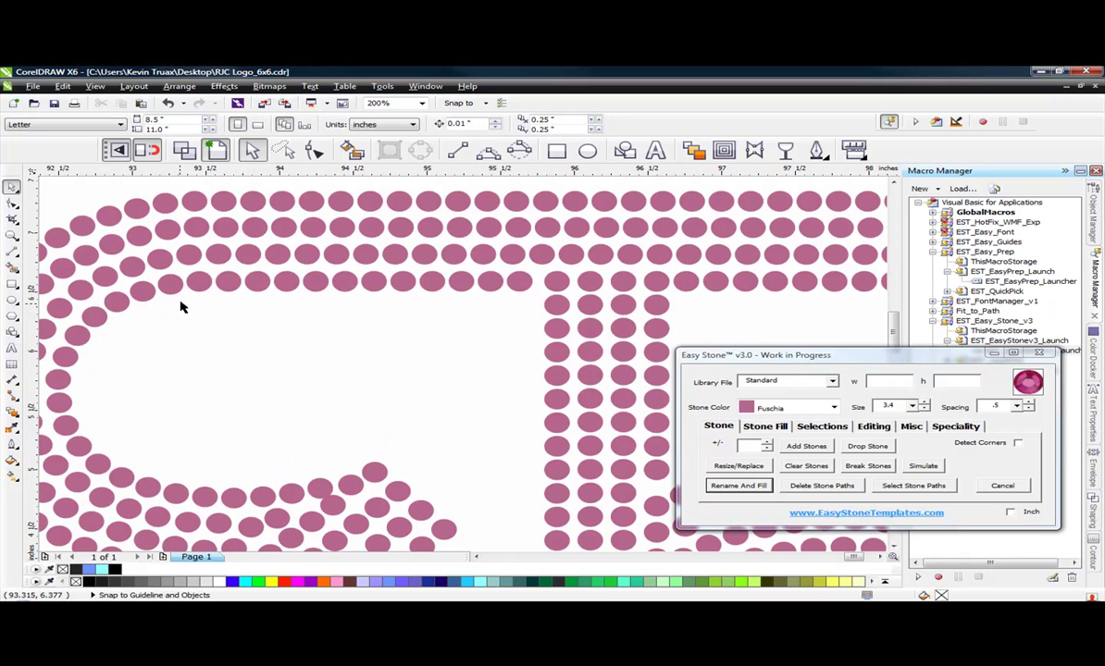
drag(182, 271, 581, 301)
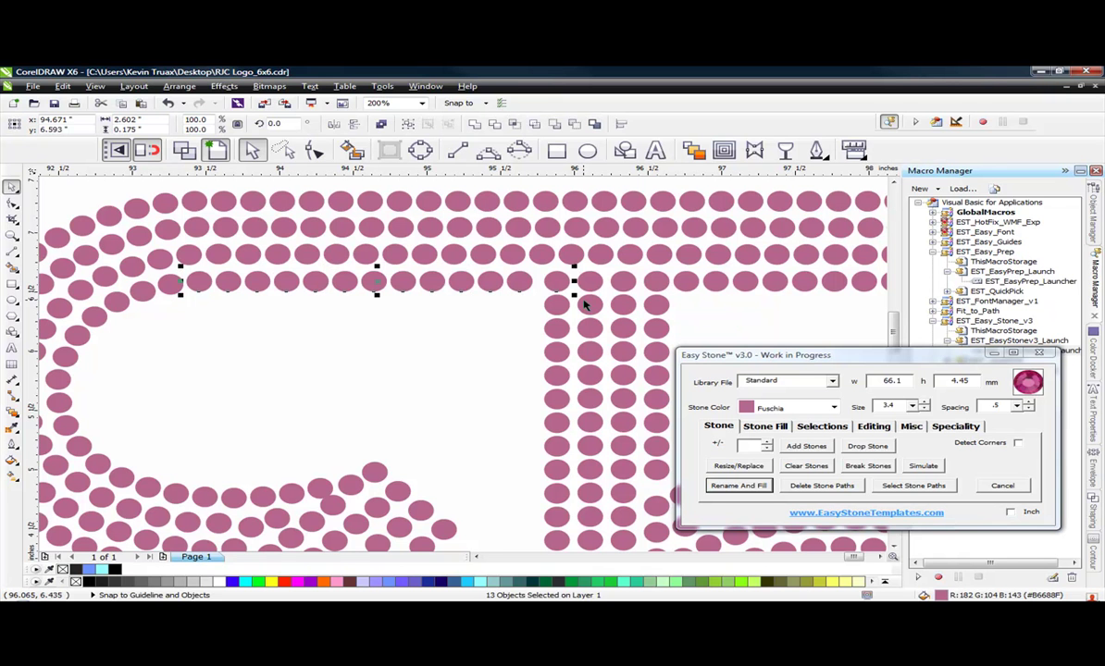
key(shift+c)
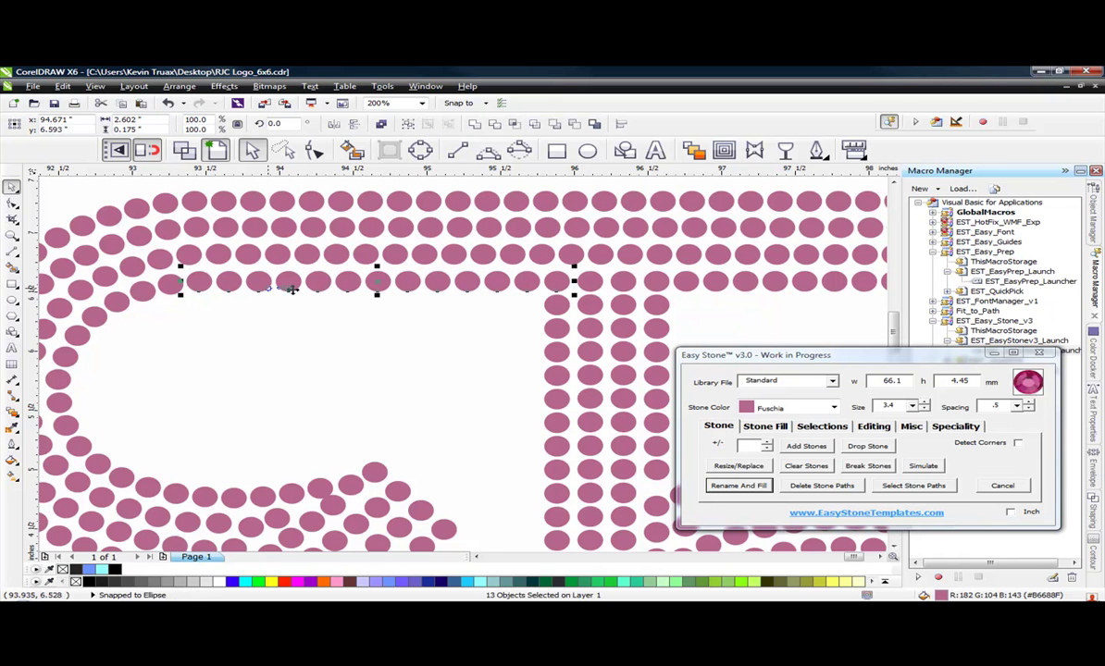
key(Escape)
- Duplicate the end stone of the R's diagonal leg's upper row into the gap where the row meets the curve
scroll(370, 282, down, 1)
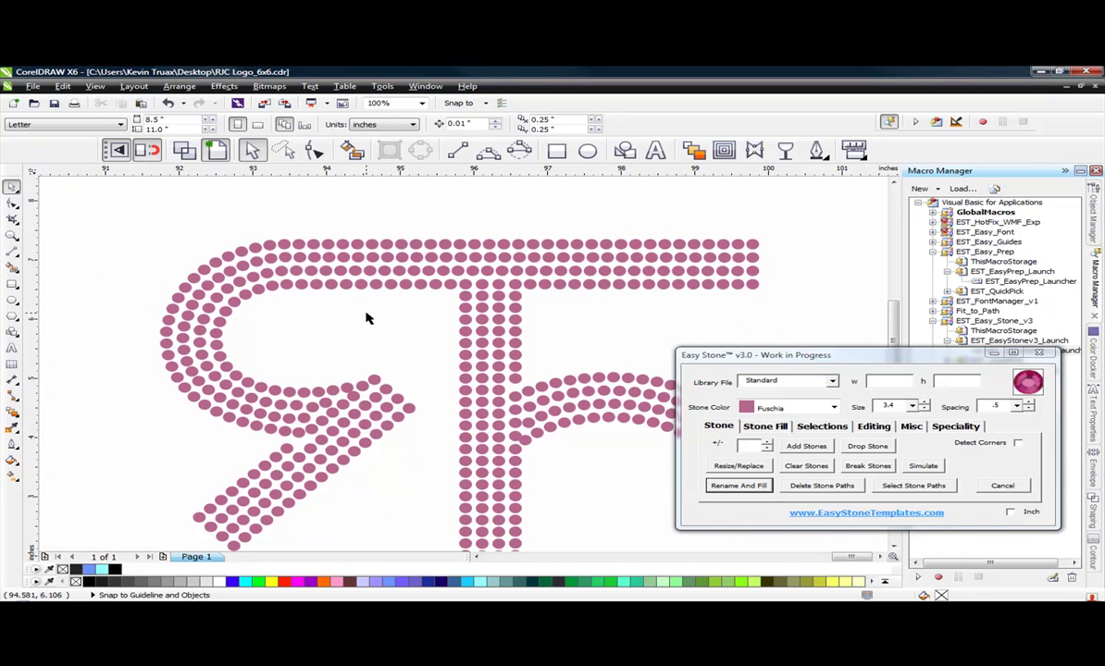
scroll(548, 345, down, 2)
scroll(542, 374, up, 2)
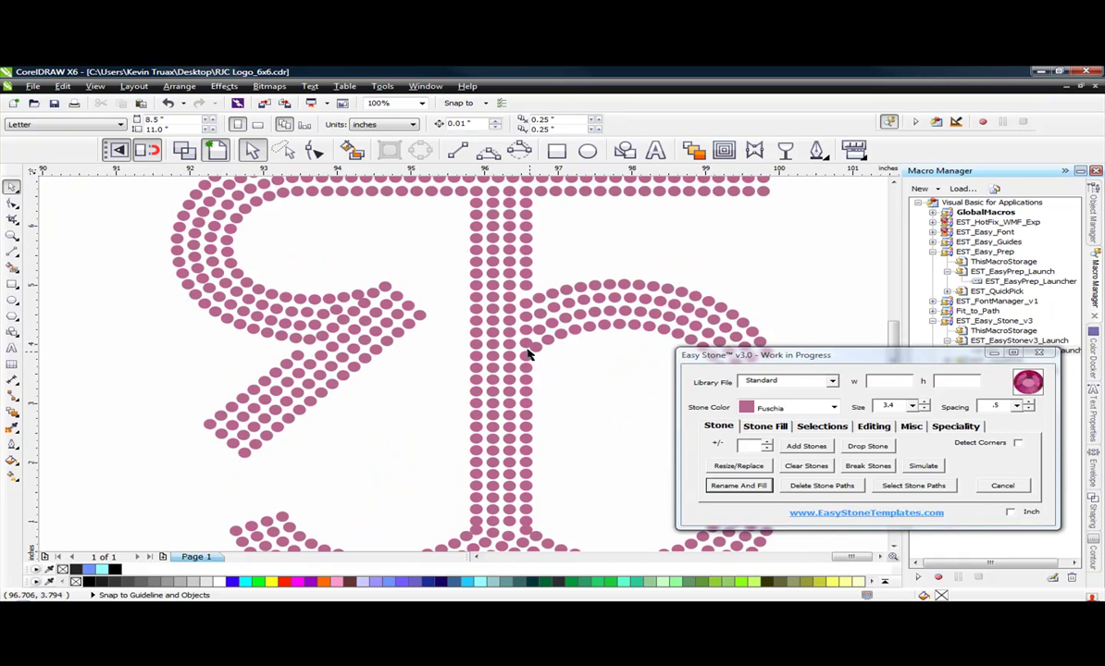
scroll(529, 354, down, 1)
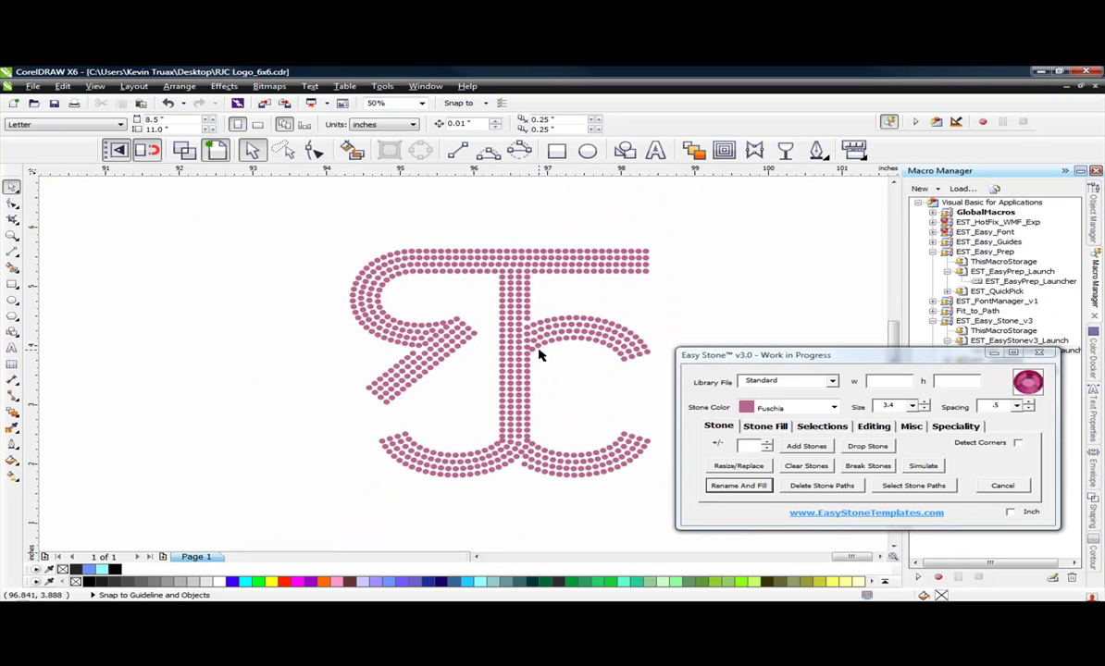
scroll(532, 353, up, 3)
scroll(487, 350, down, 1)
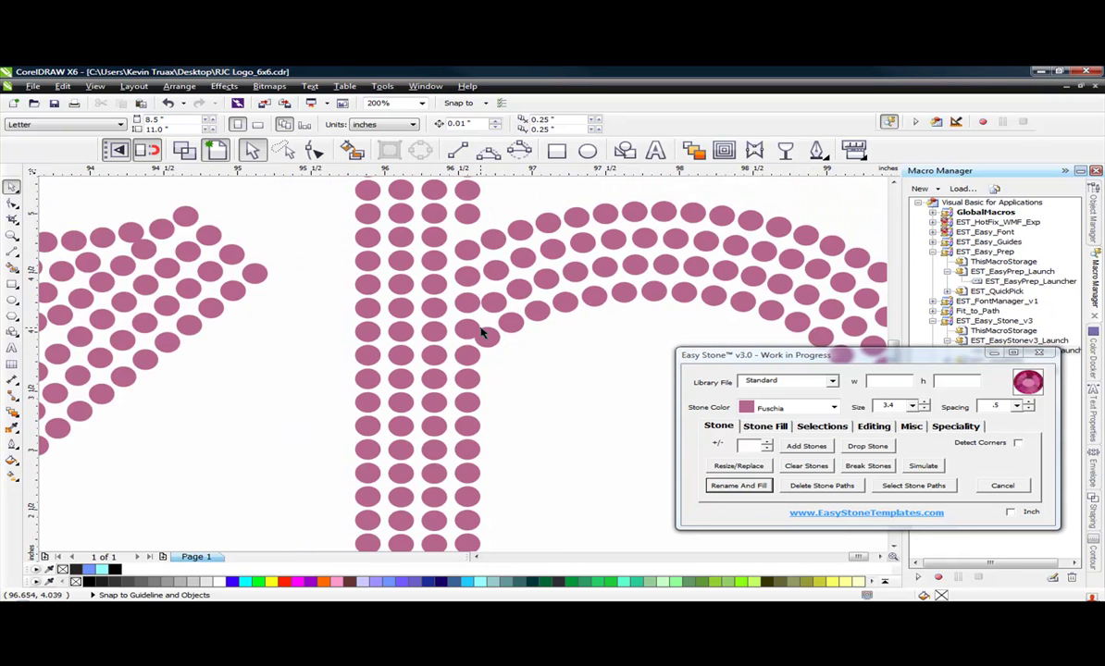
scroll(505, 335, down, 1)
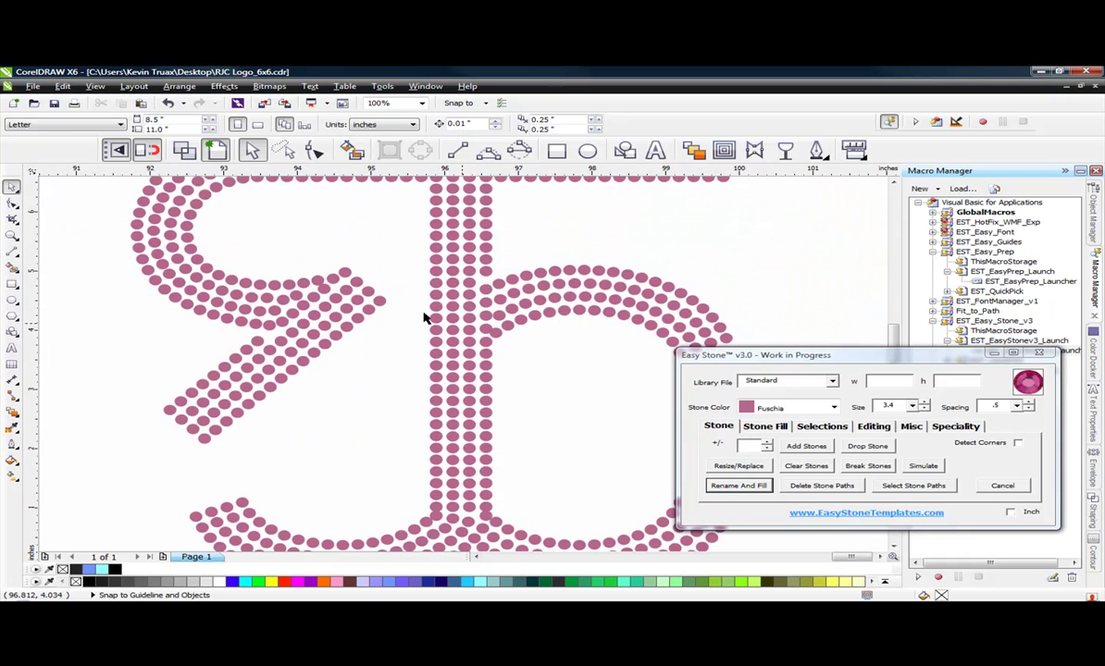
scroll(144, 349, up, 1)
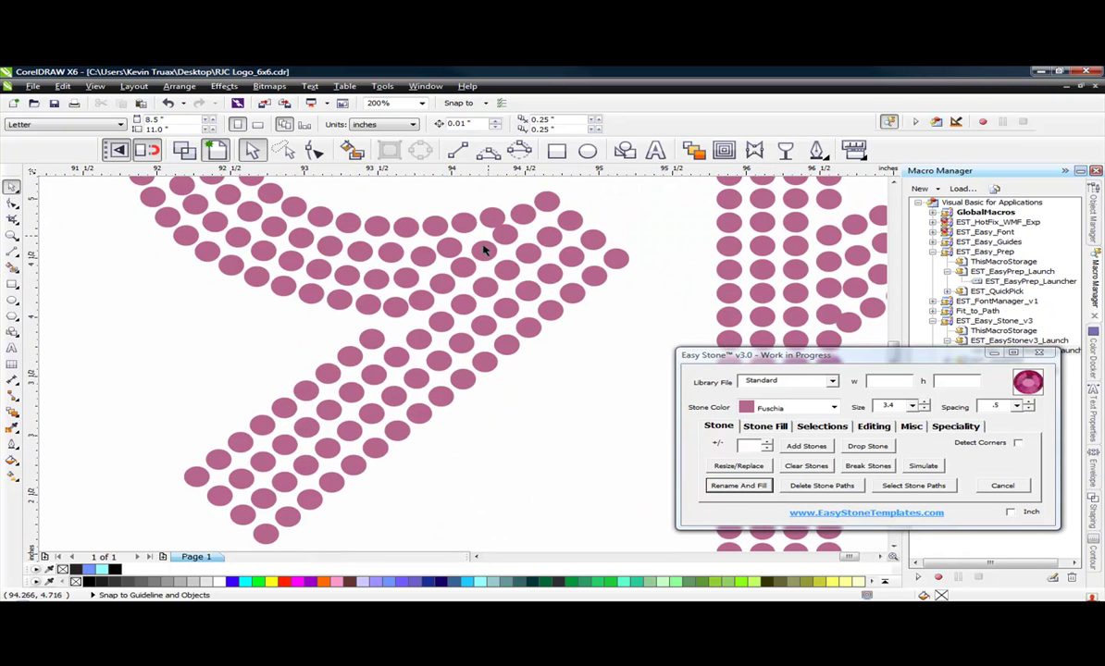
scroll(390, 333, up, 3)
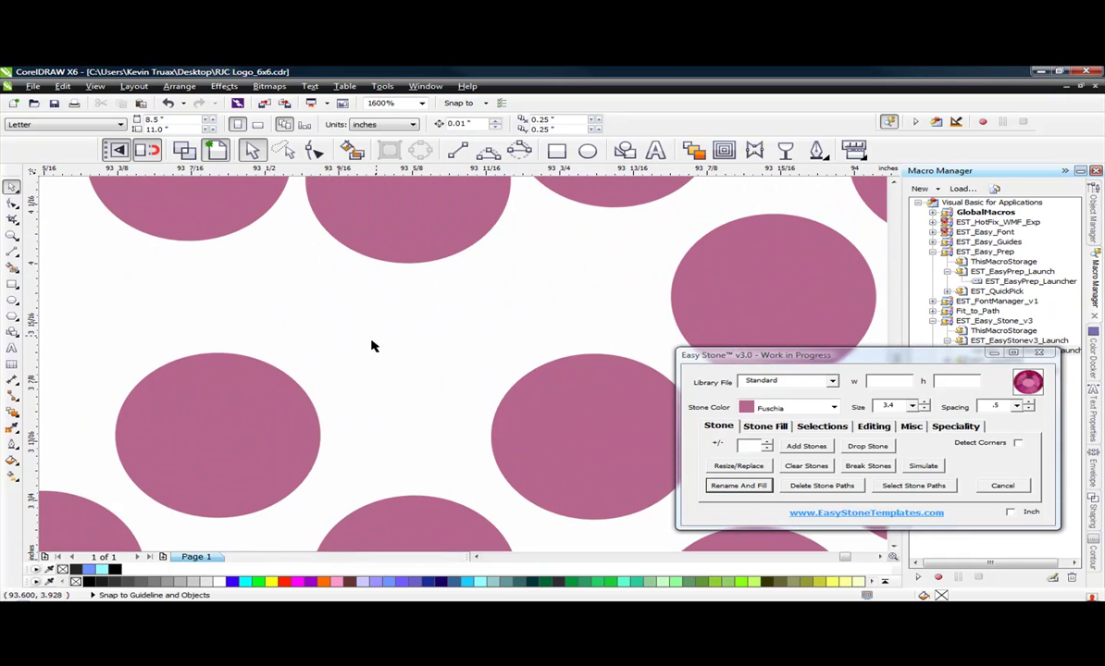
drag(204, 484, 424, 326)
scroll(391, 342, down, 2)
click(586, 315)
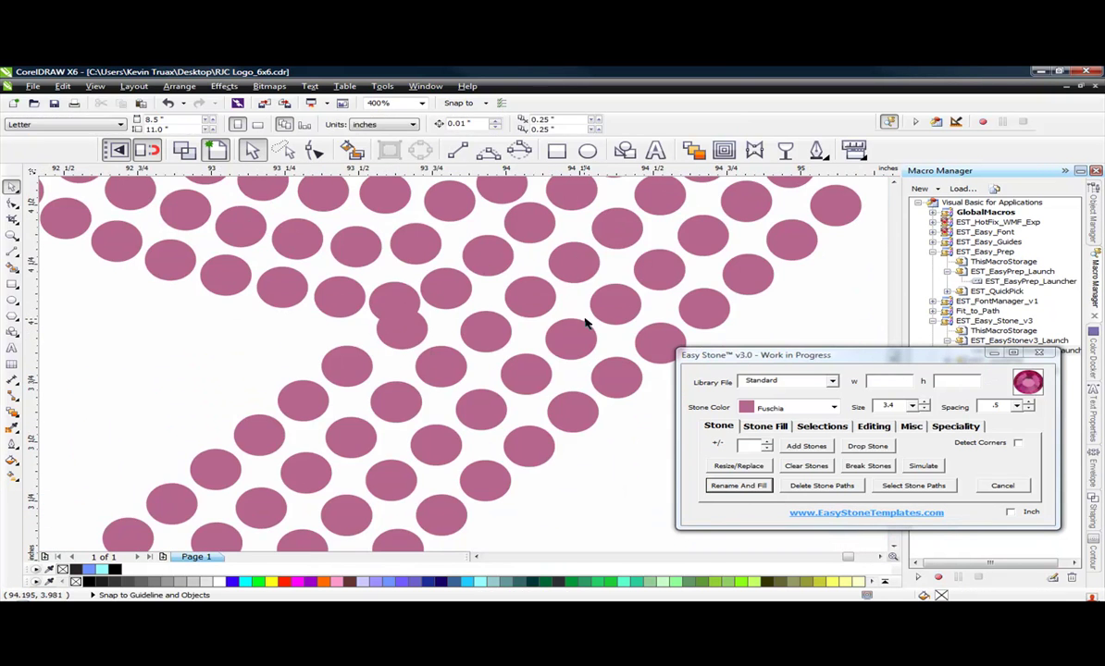
- Create a selection along the diagonal leg's upper stone row between its two end stones, leaving out the curve's overlapping end stone
scroll(572, 320, down, 1)
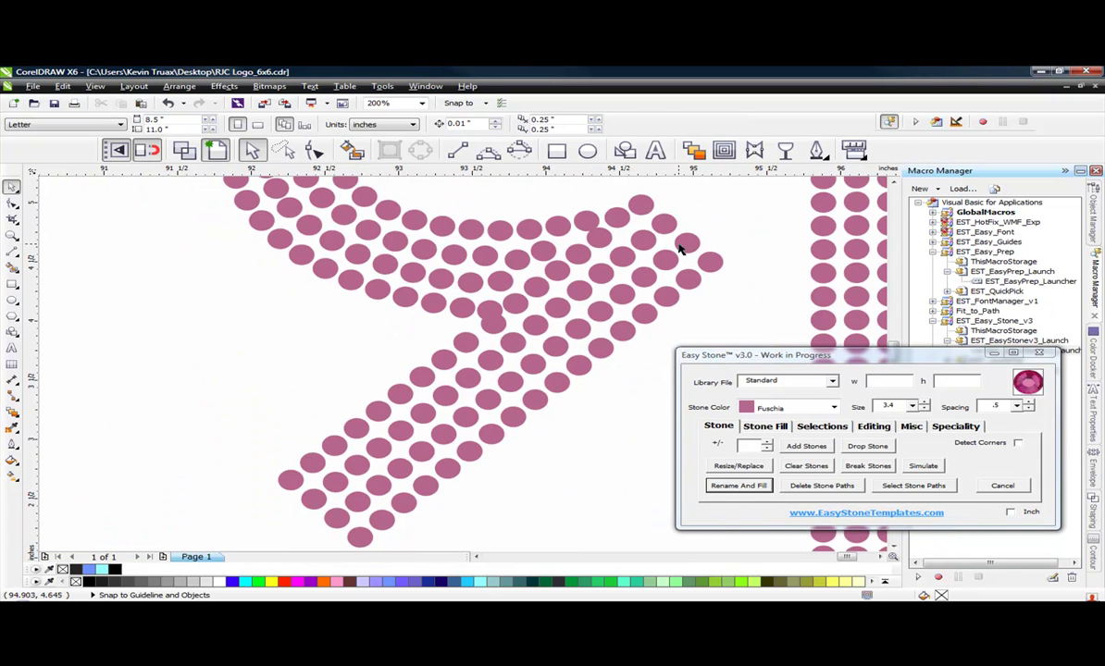
click(644, 207)
shift+click(288, 471)
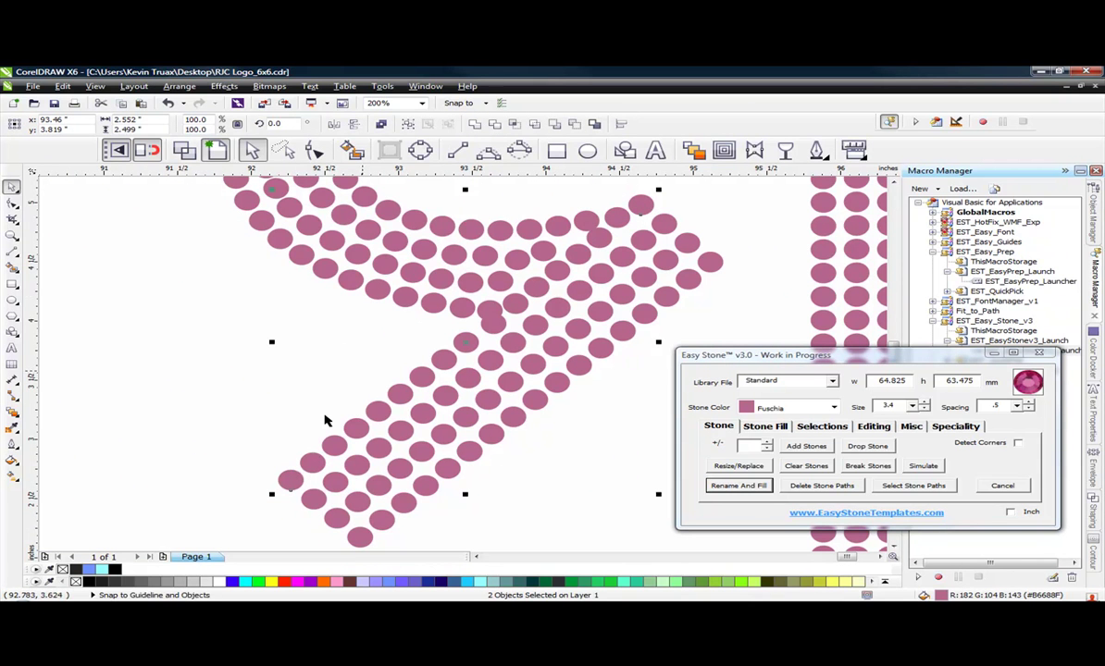
click(822, 426)
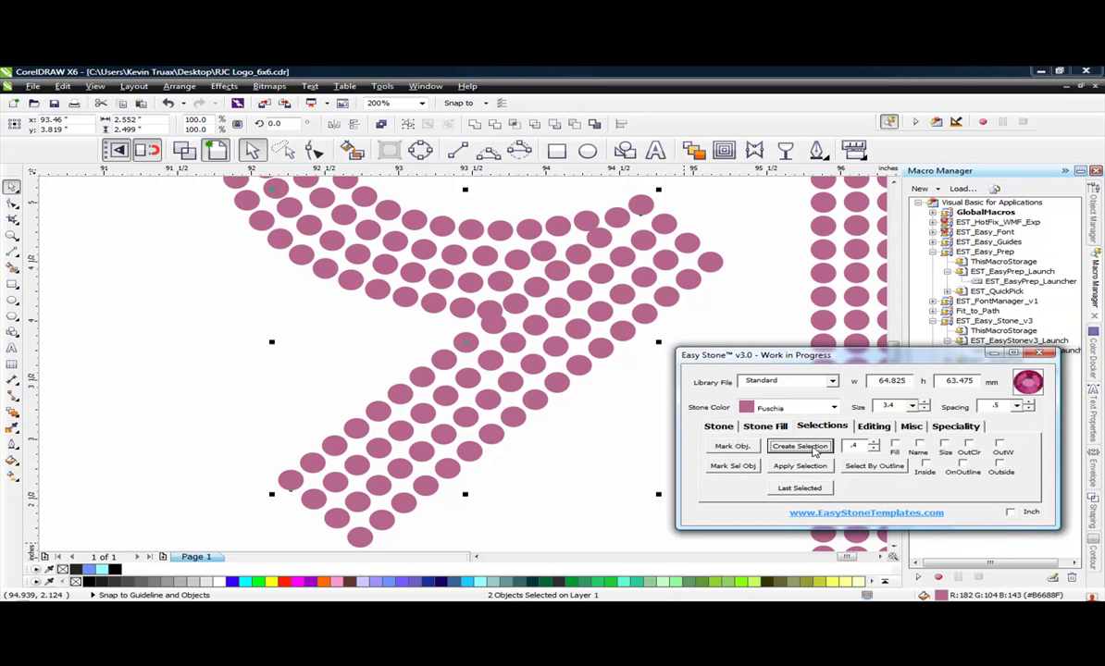
click(812, 449)
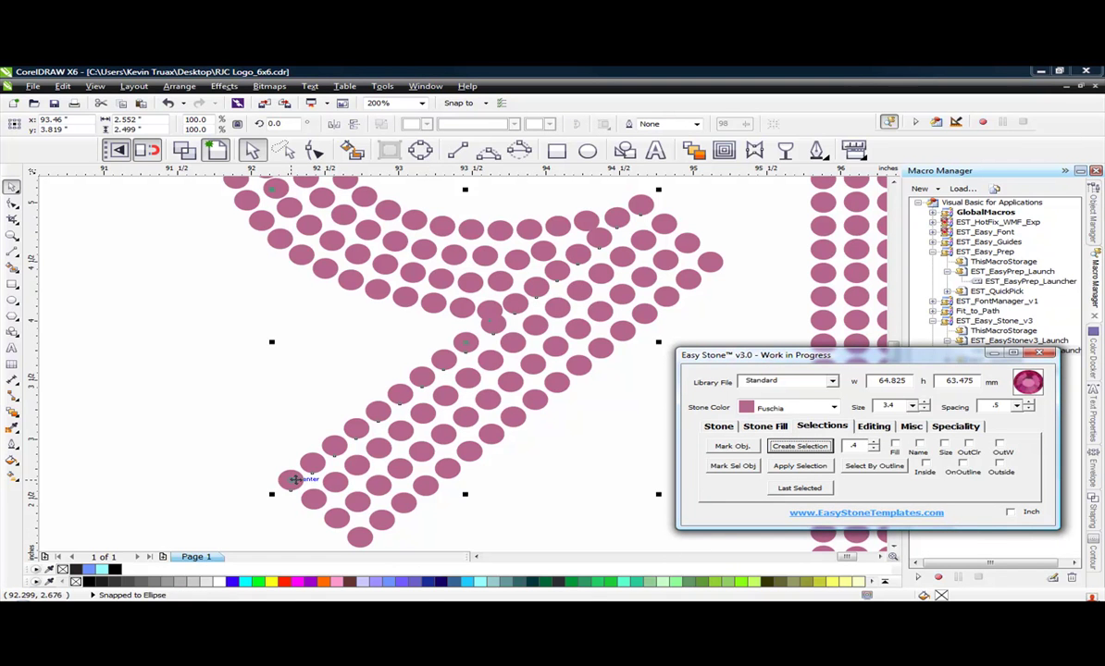
scroll(493, 286, up, 2)
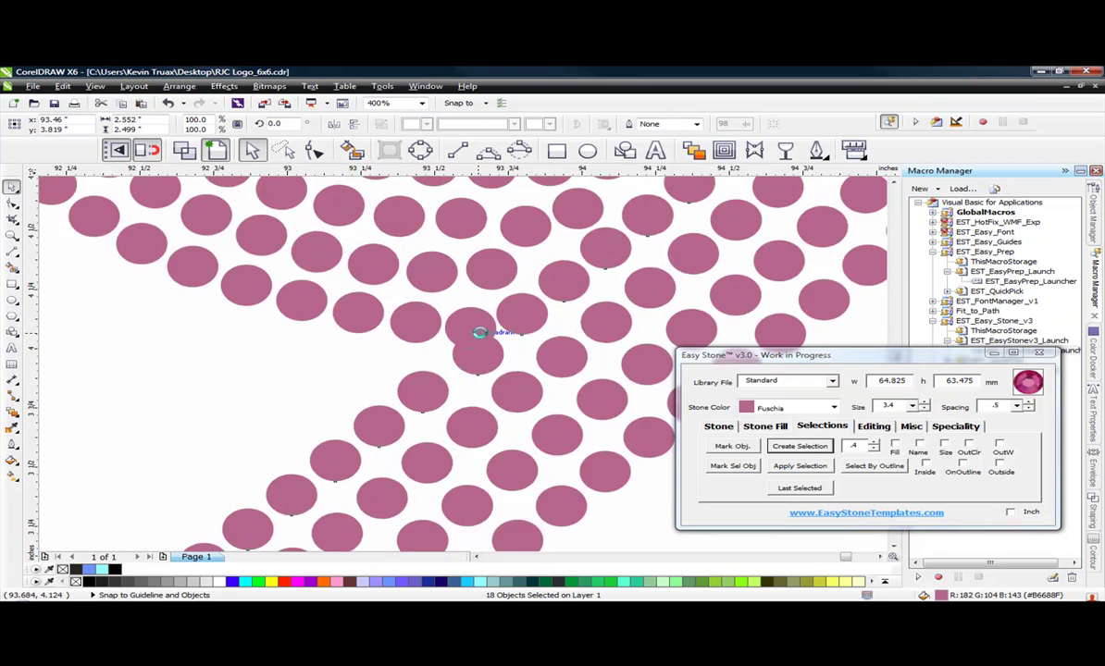
scroll(479, 332, up, 1)
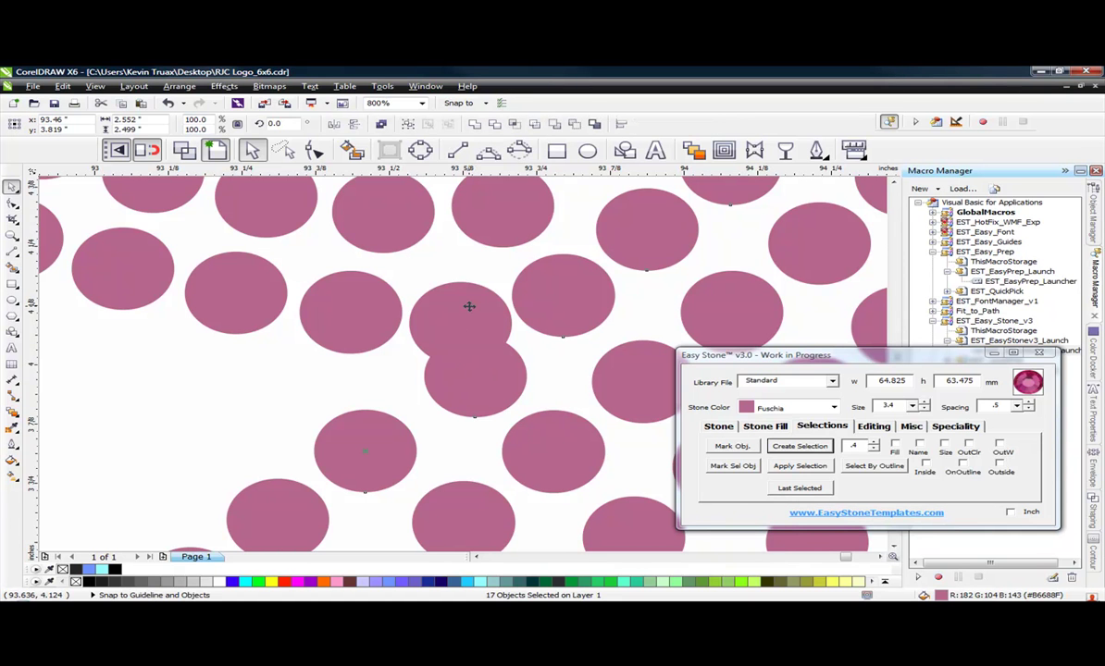
scroll(421, 315, down, 2)
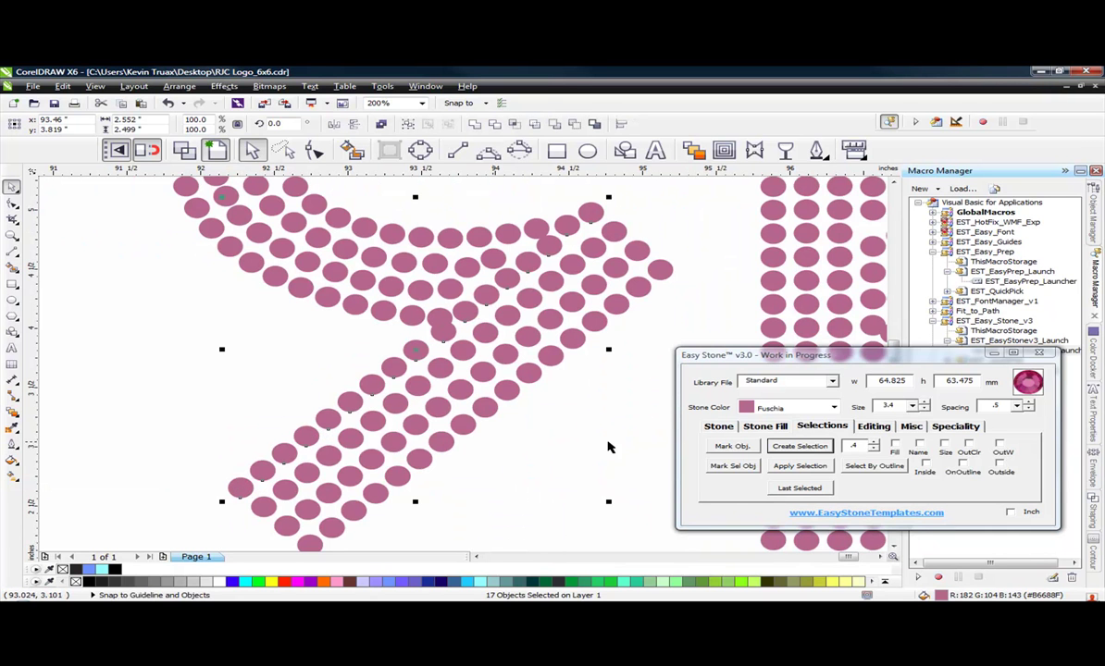
- Re-space the selected stones along the diagonal leg's upper row
click(869, 426)
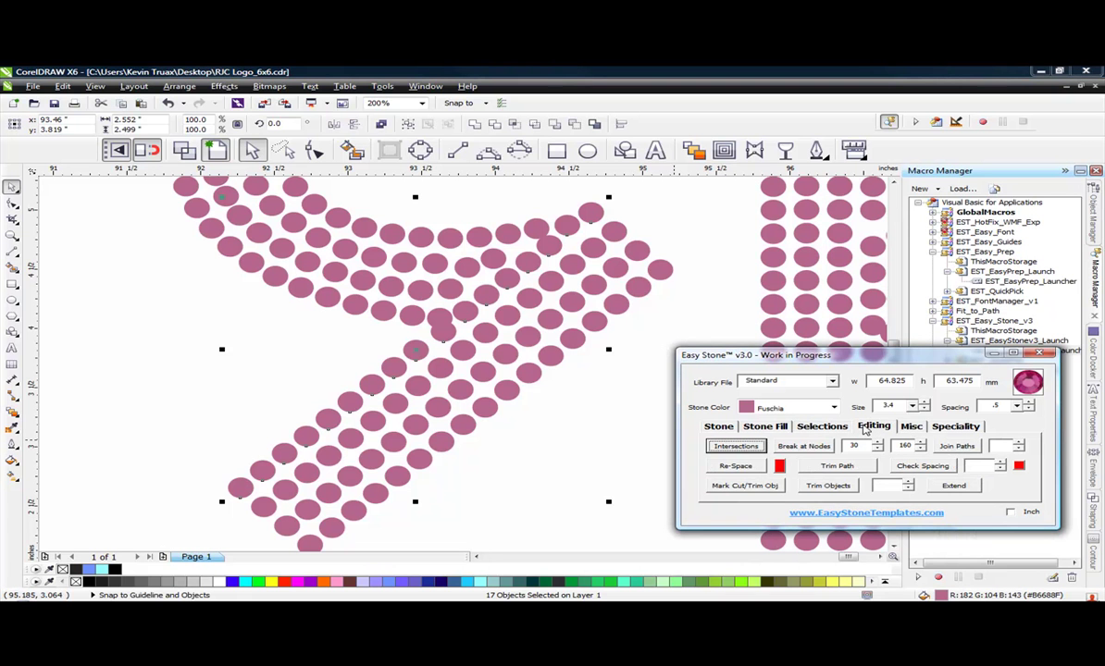
click(737, 466)
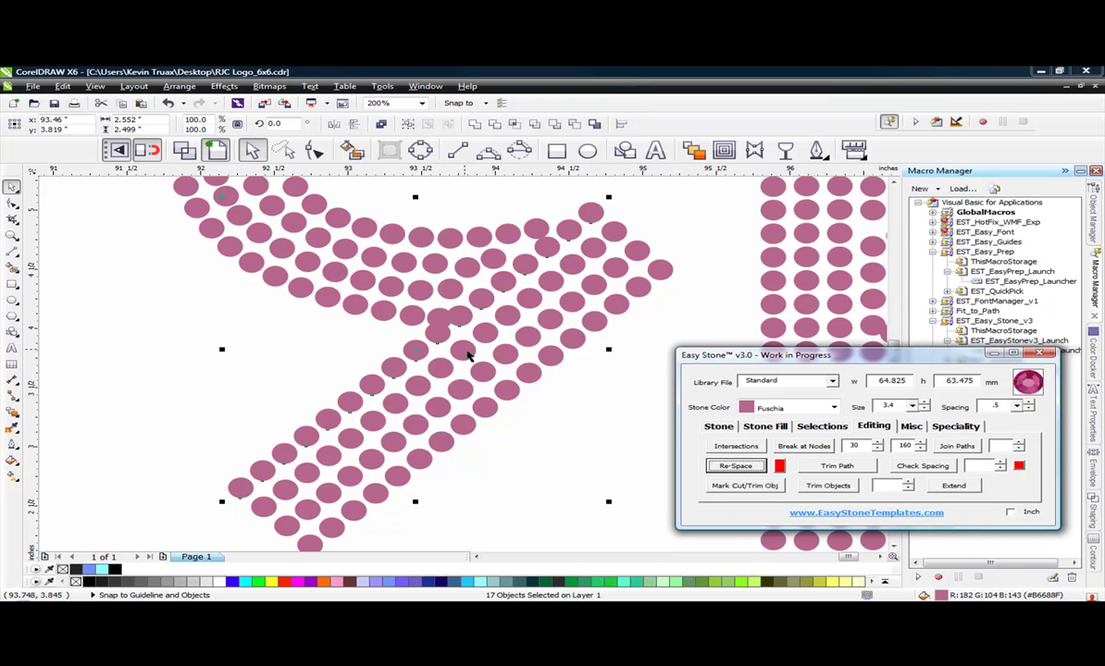
click(259, 362)
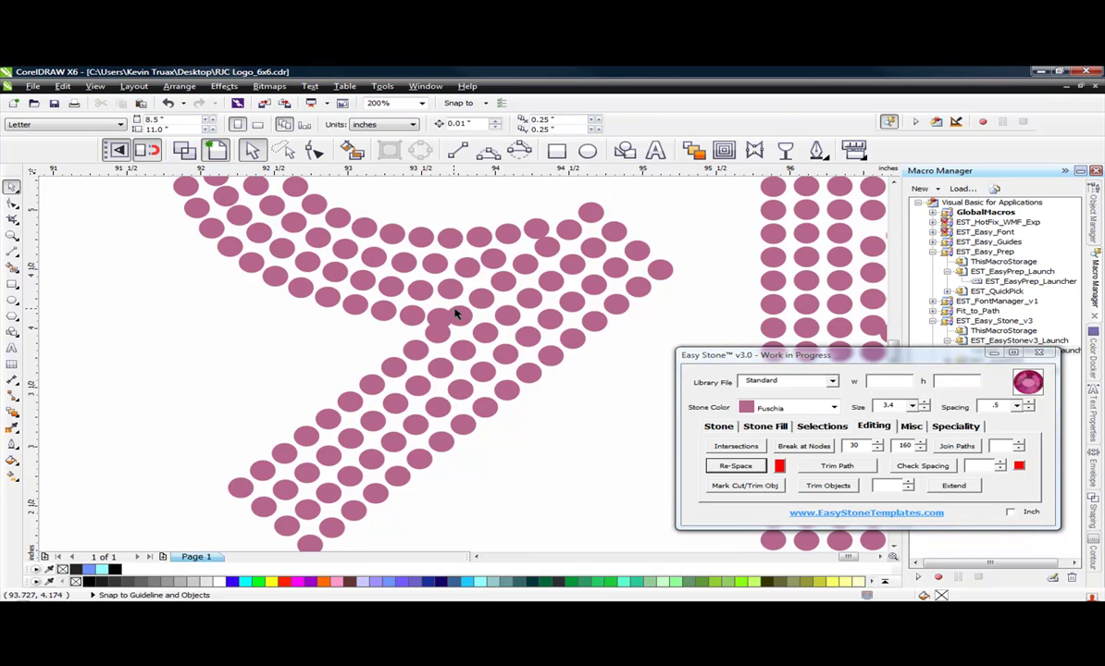
- Delete the curve's end stone that overlaps the diagonal leg's upper row
scroll(428, 325, up, 4)
click(478, 317)
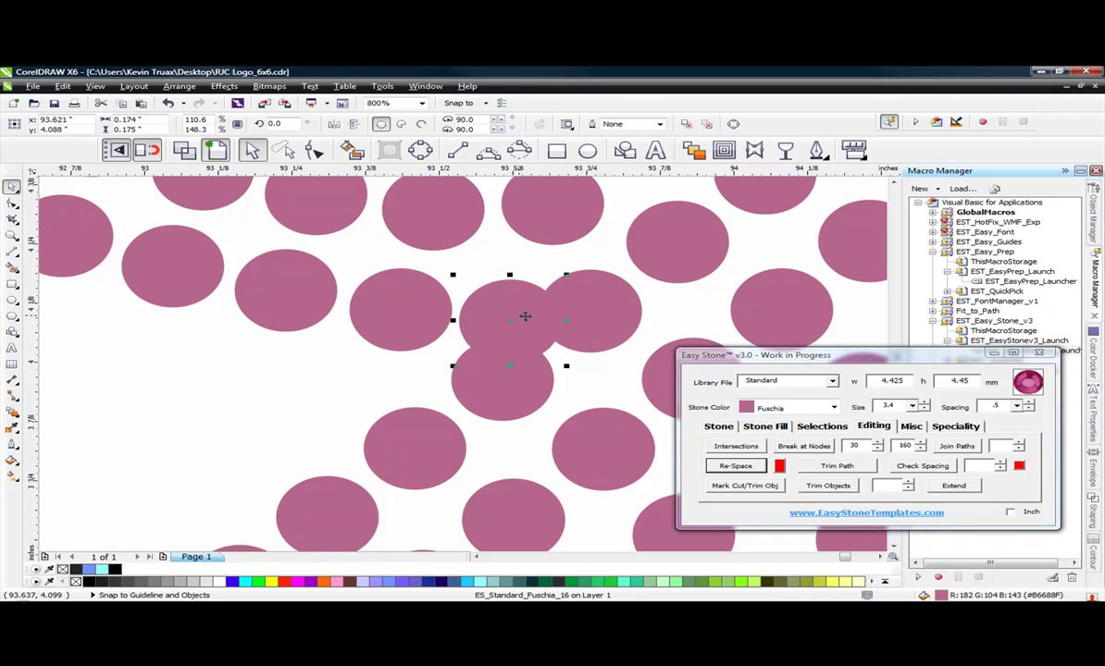
click(366, 361)
scroll(378, 352, down, 2)
scroll(377, 345, up, 4)
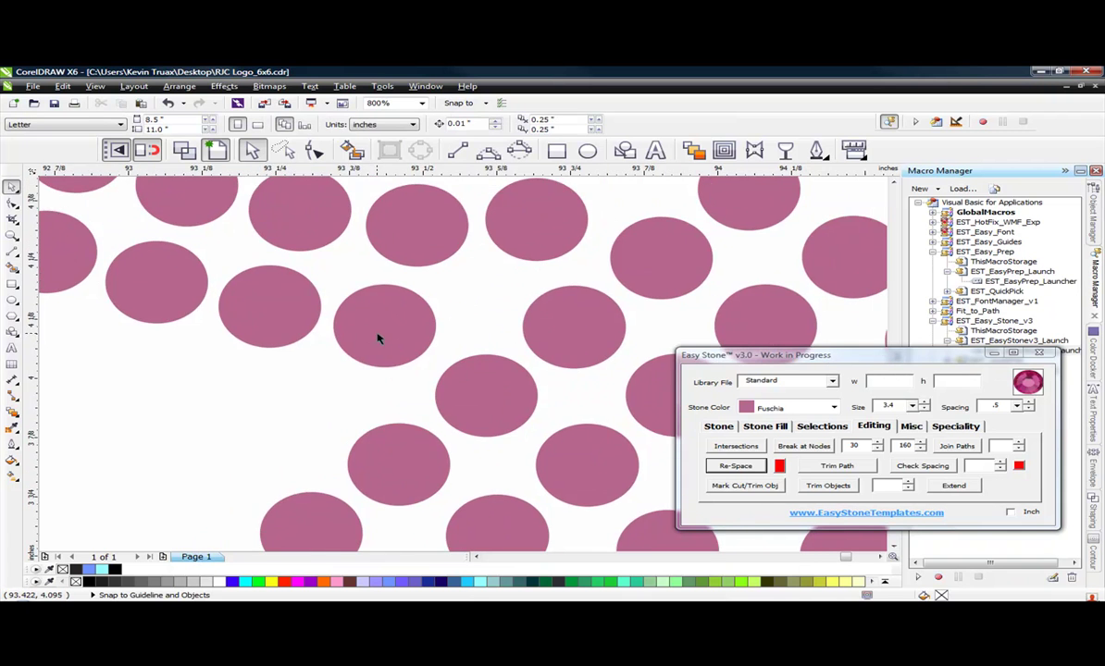
- Shift the last three stones of the R's outer curve row toward the diagonal leg to close the gap at the junction
drag(370, 333, 412, 331)
scroll(349, 355, down, 4)
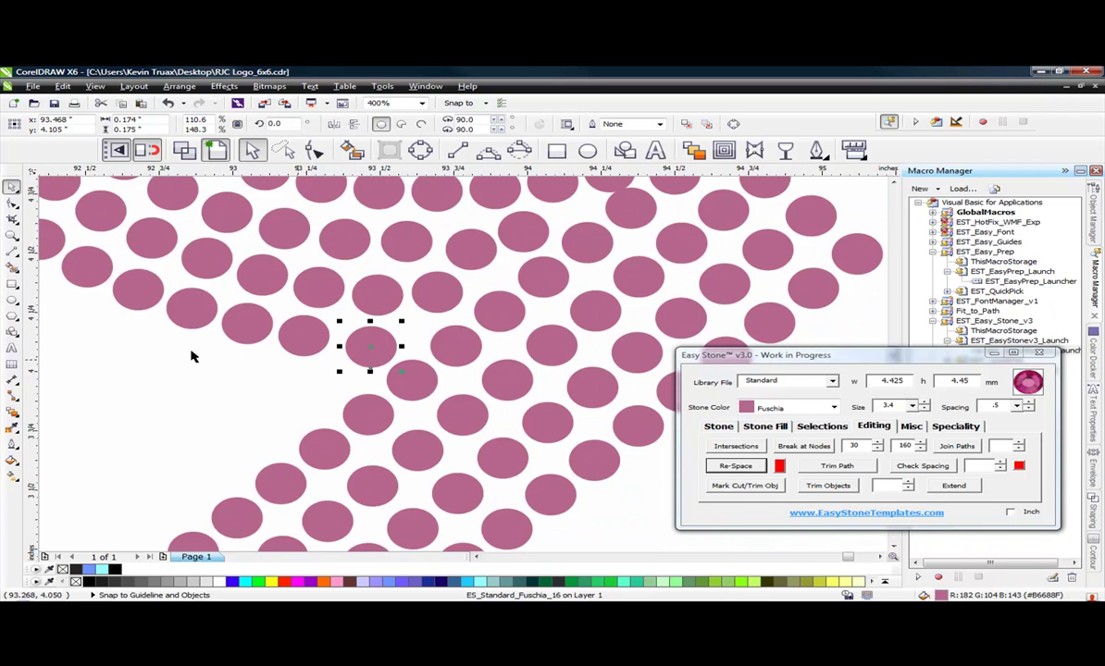
scroll(159, 311, up, 2)
drag(444, 366, 455, 370)
drag(333, 342, 350, 346)
drag(224, 292, 229, 291)
click(231, 400)
scroll(468, 365, down, 6)
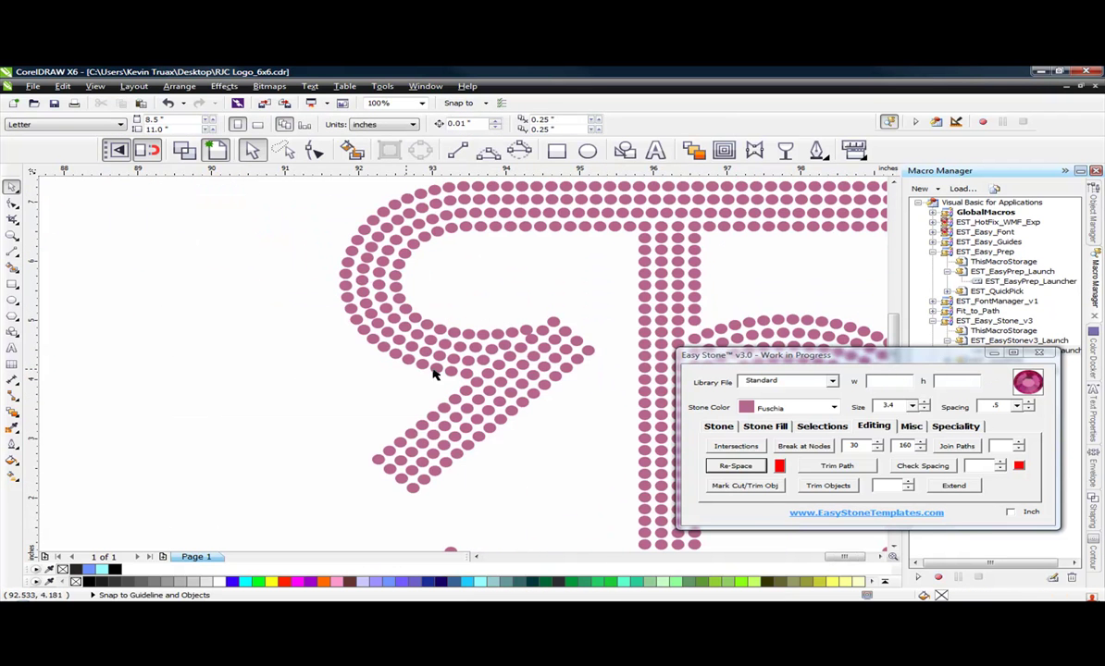
- Draw a three-point curve about 1.62 by 1.29 inches through the last twelve outer-row stones, ending at the stone beside the diagonal leg
scroll(407, 370, up, 4)
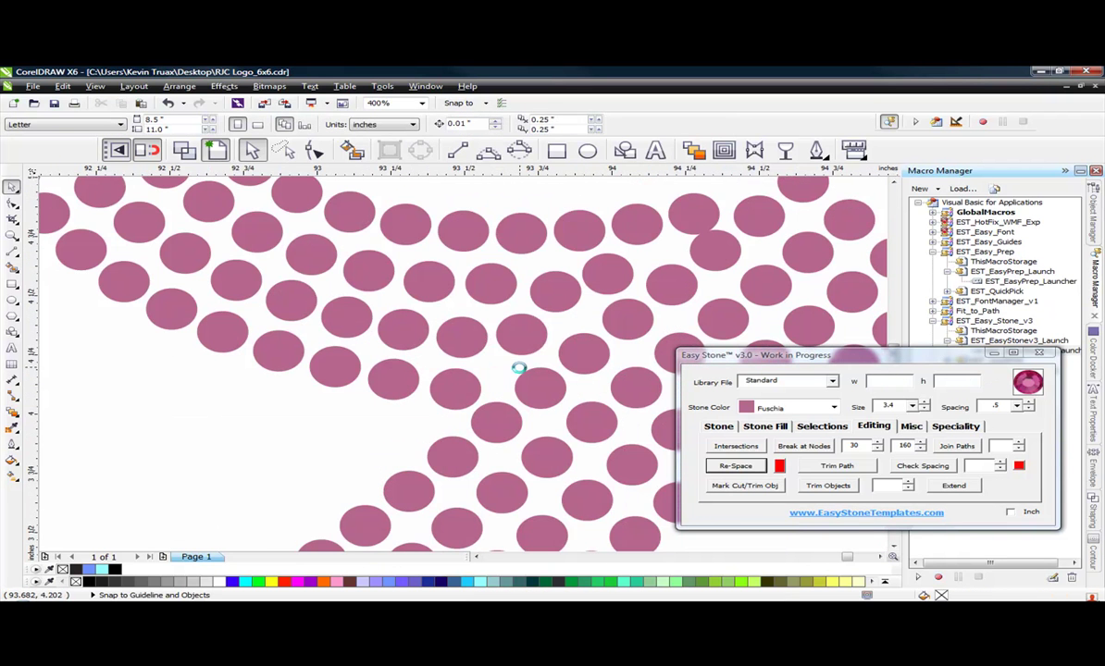
scroll(486, 344, down, 1)
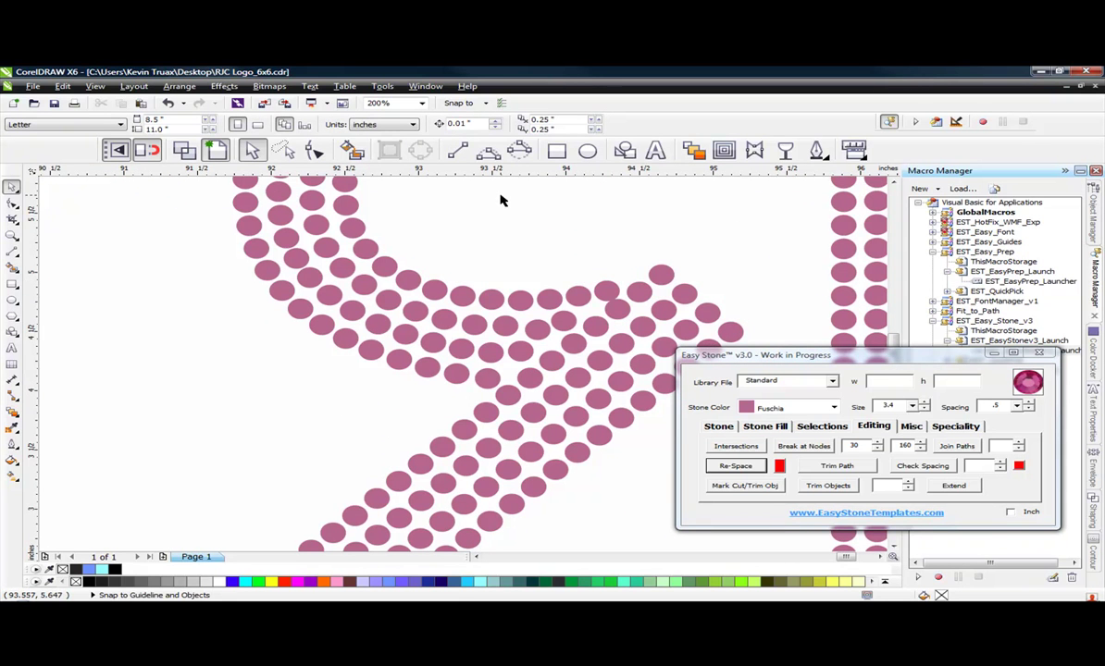
click(487, 151)
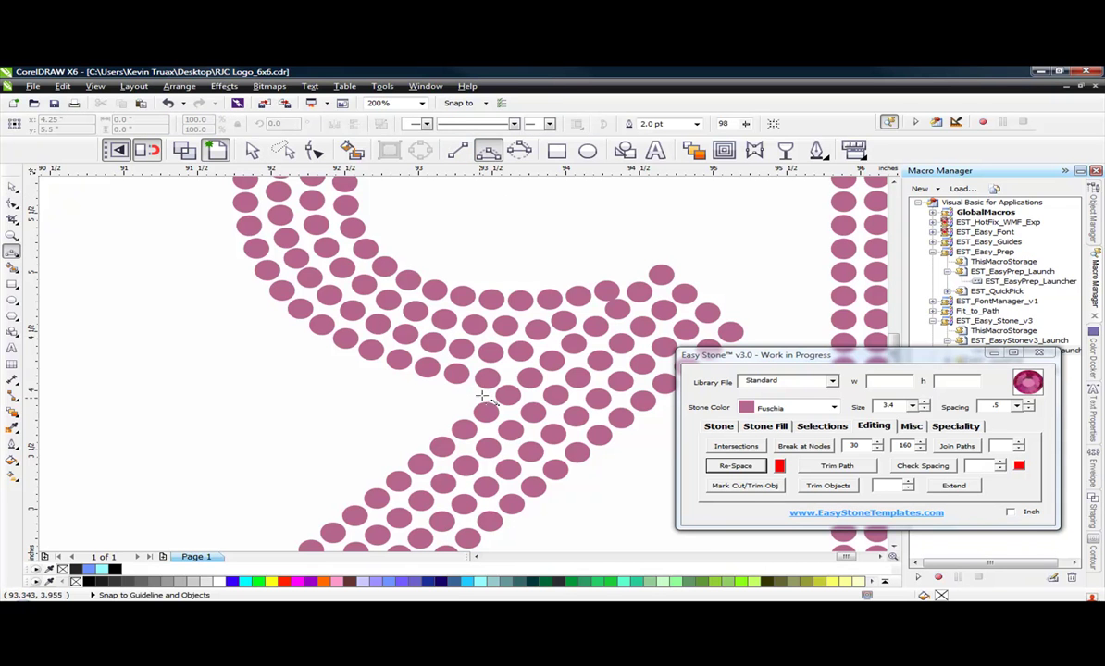
click(488, 377)
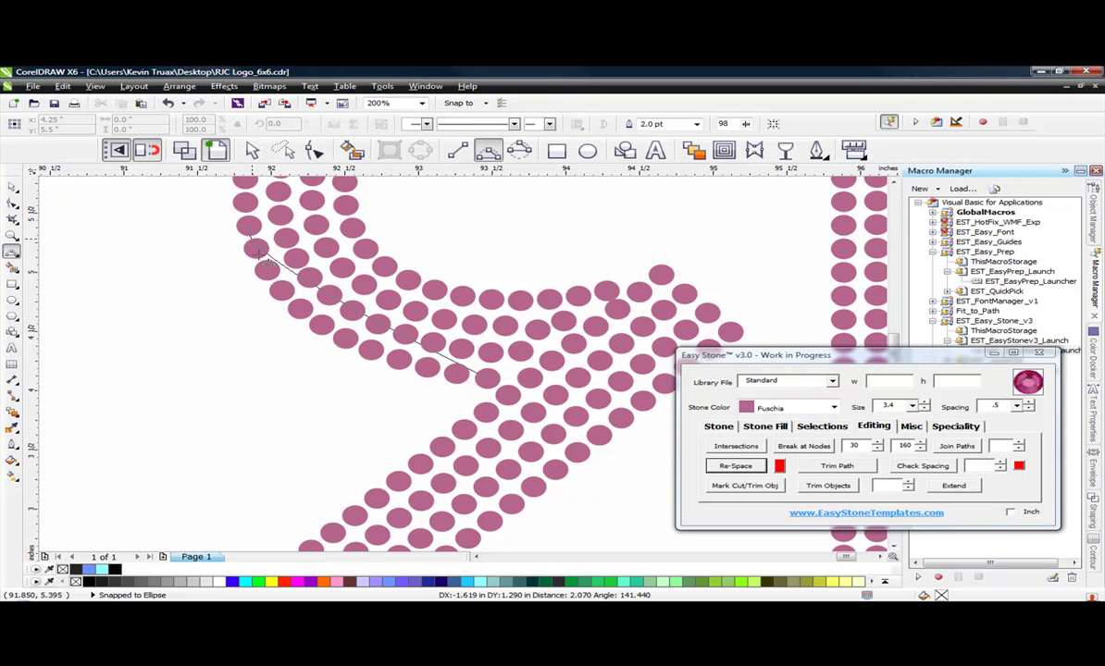
click(319, 326)
double_click(320, 326)
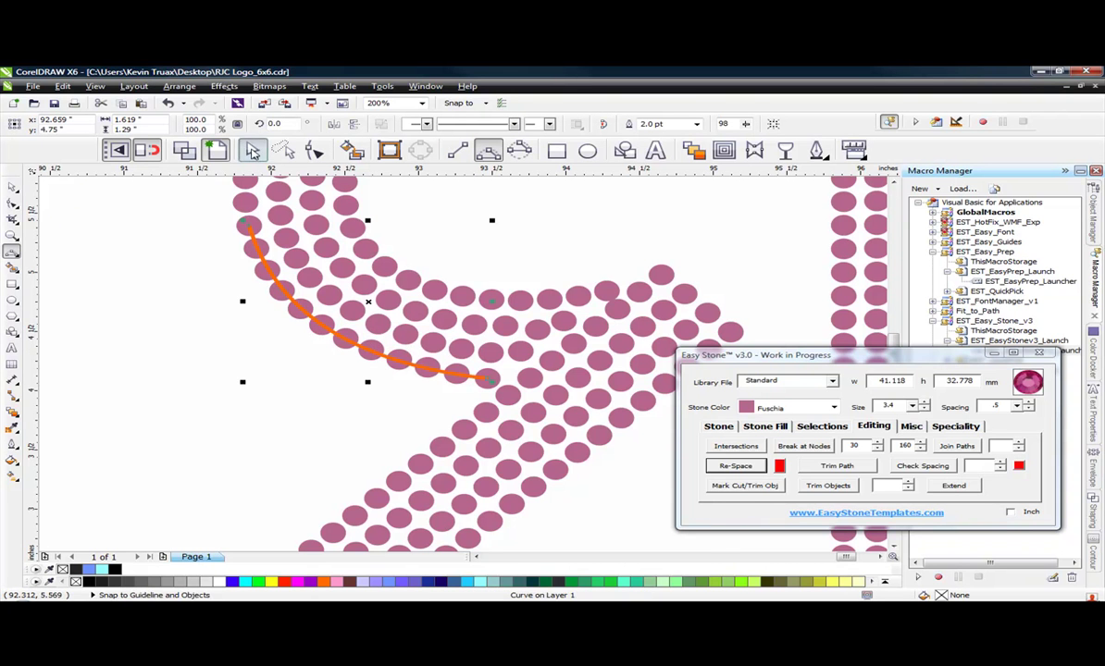
click(250, 151)
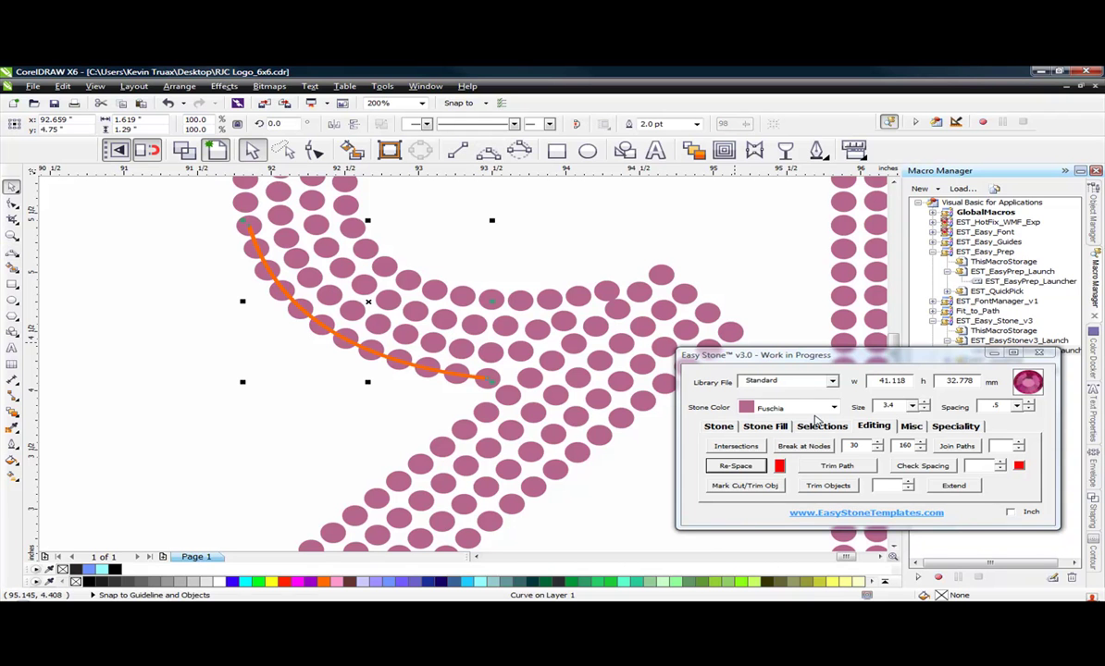
- Select the outer-row stones lying on the guide curve with Select By Outline
click(819, 427)
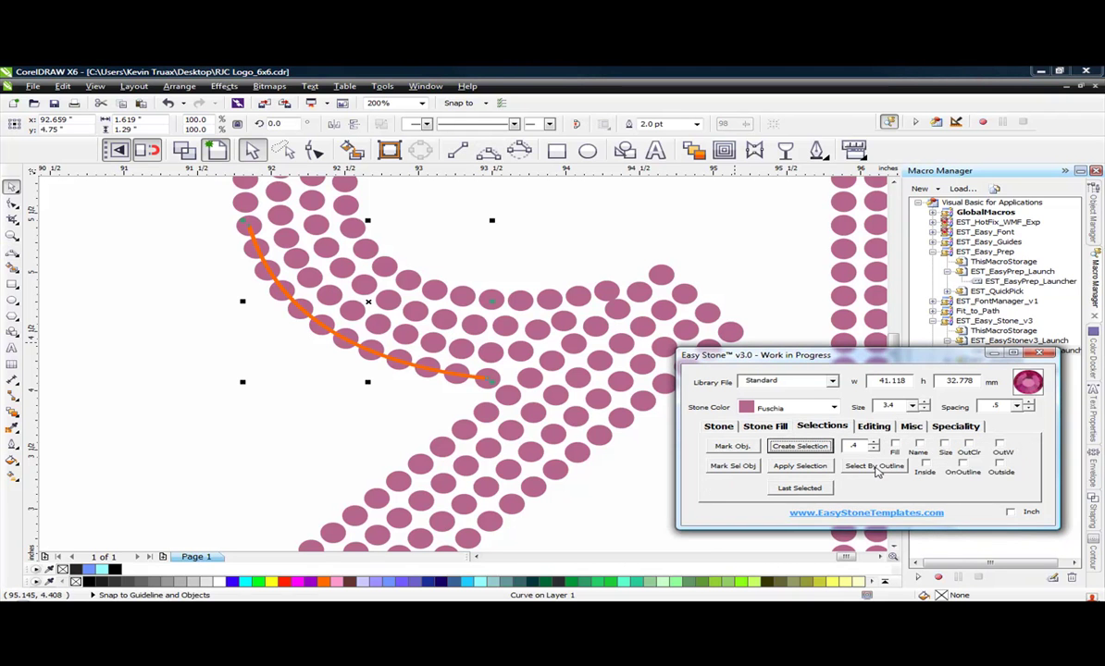
click(875, 468)
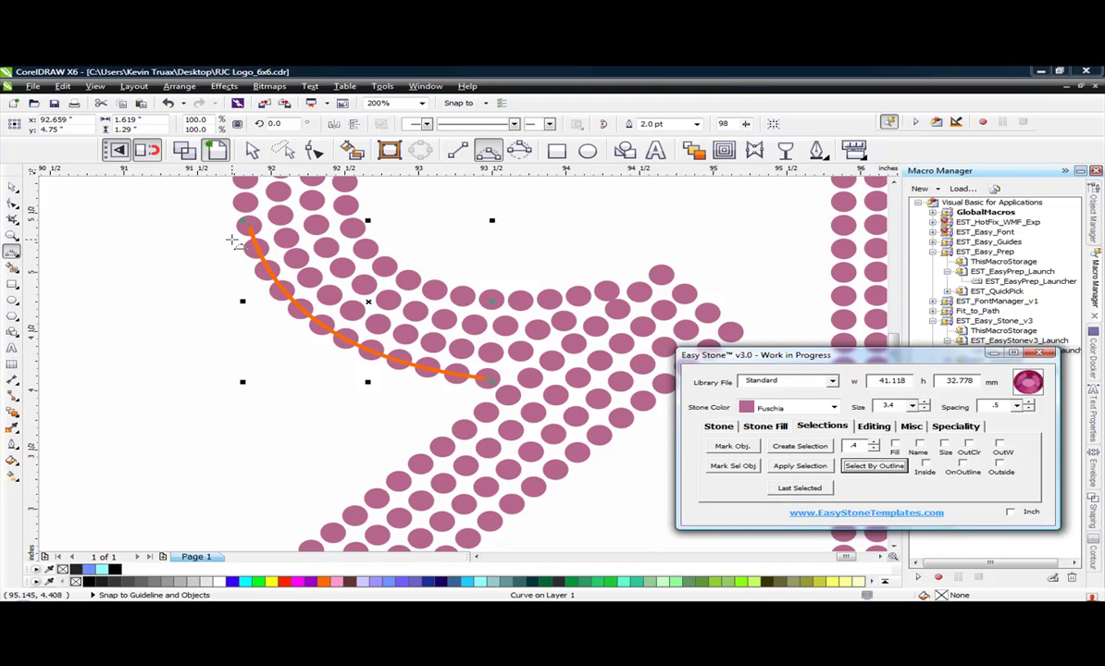
key(space)
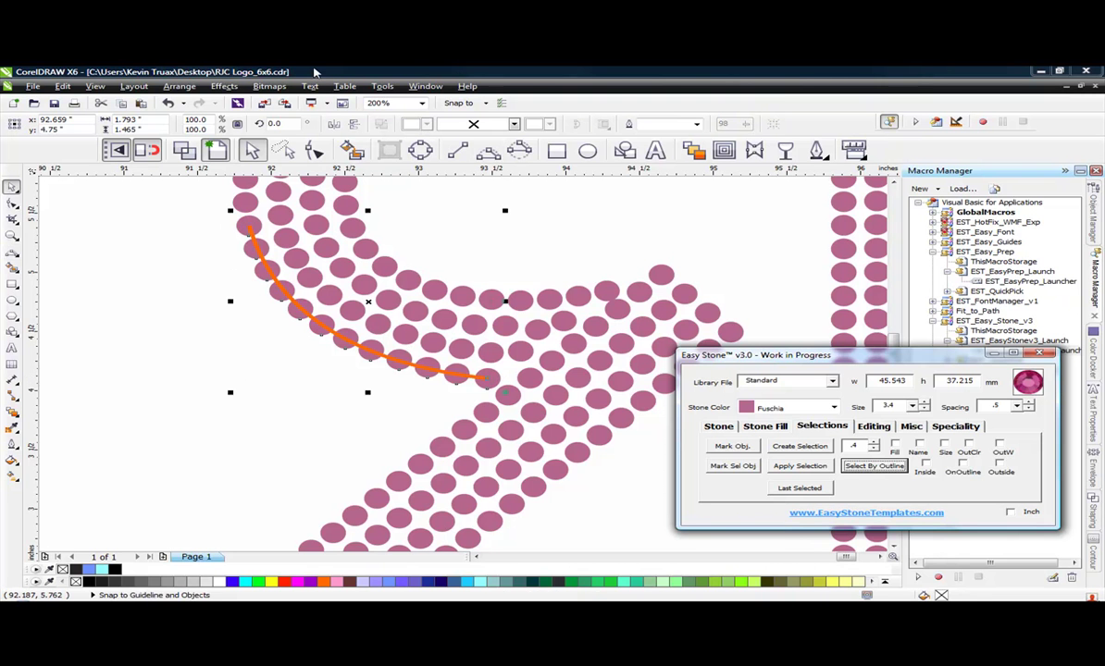
- Take the guide curve out of the selection and add it back
scroll(337, 281, up, 2)
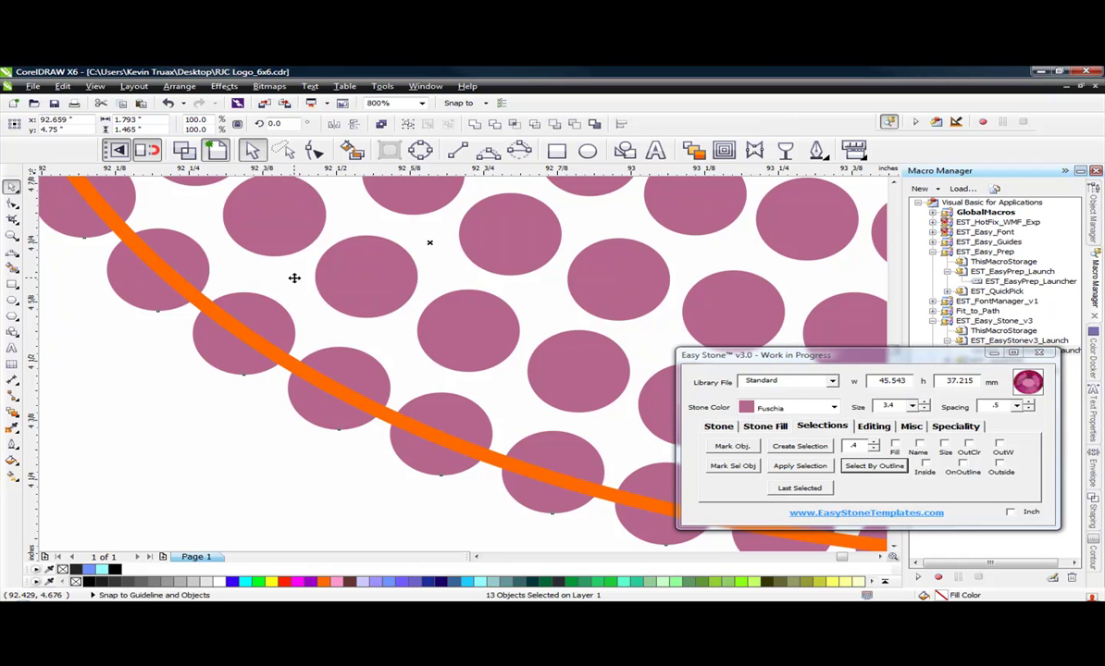
shift+click(248, 307)
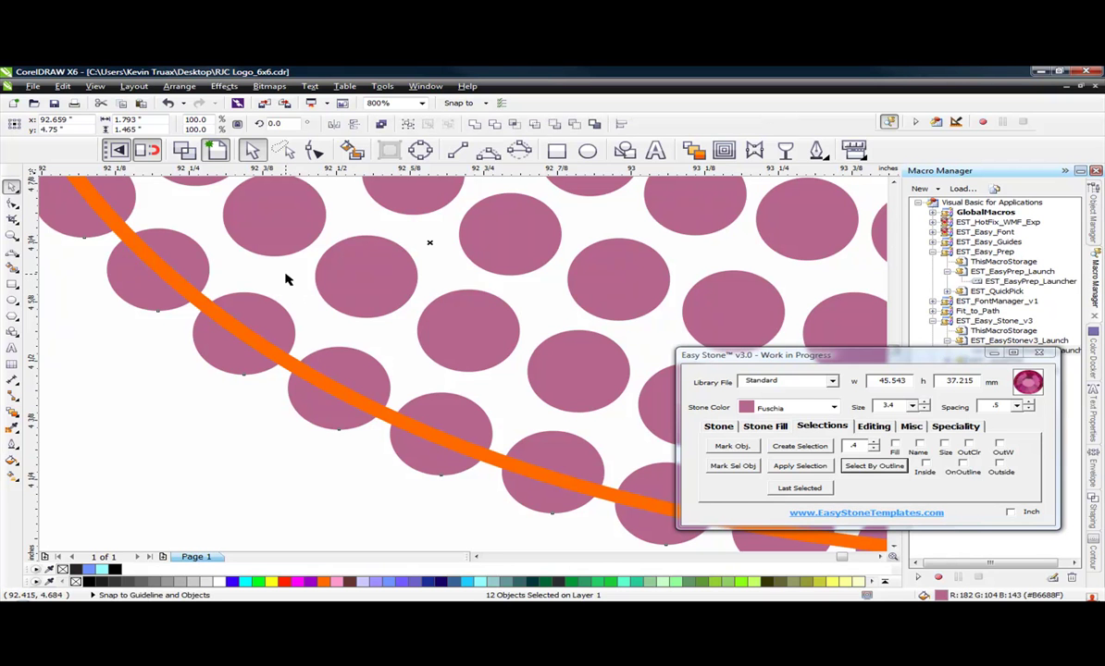
scroll(314, 306, down, 2)
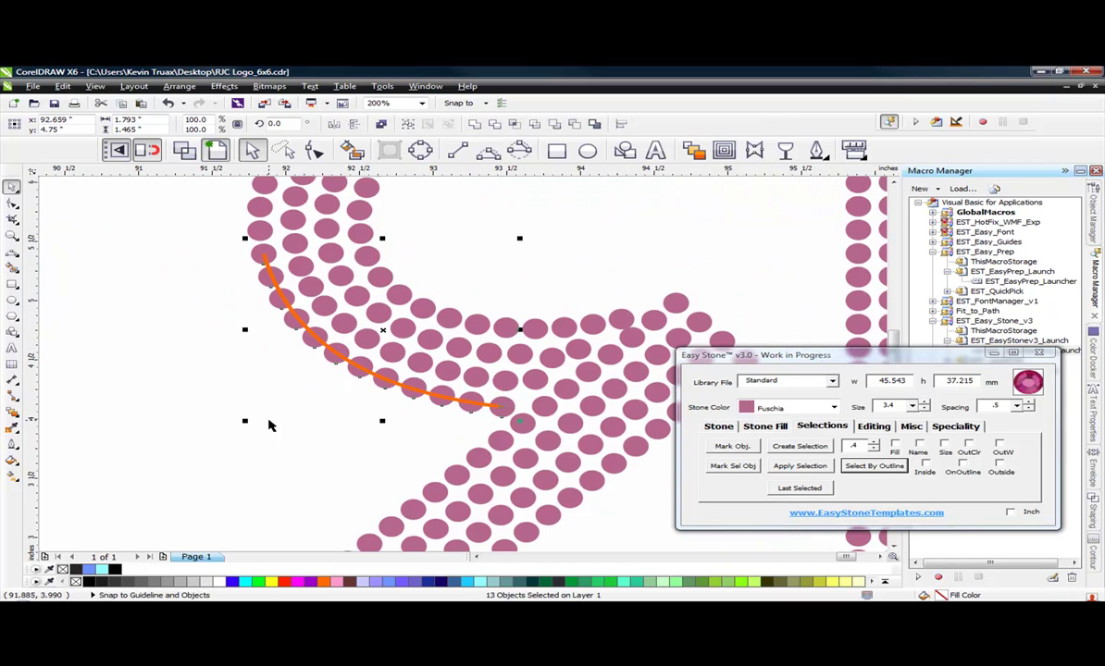
shift+click(249, 262)
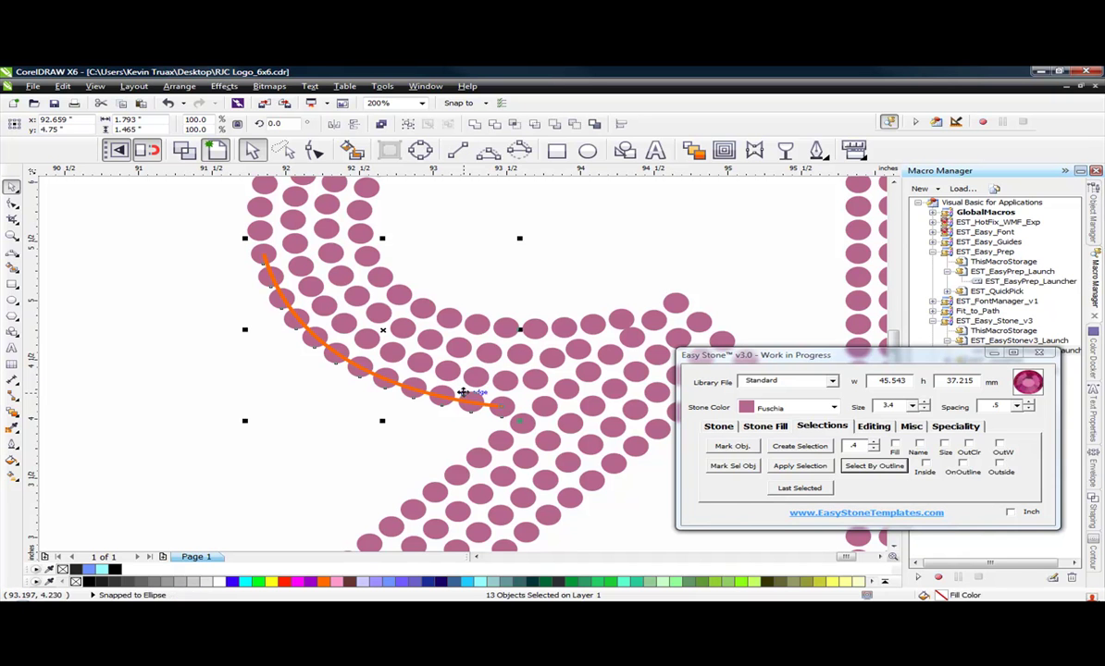
click(875, 466)
click(885, 427)
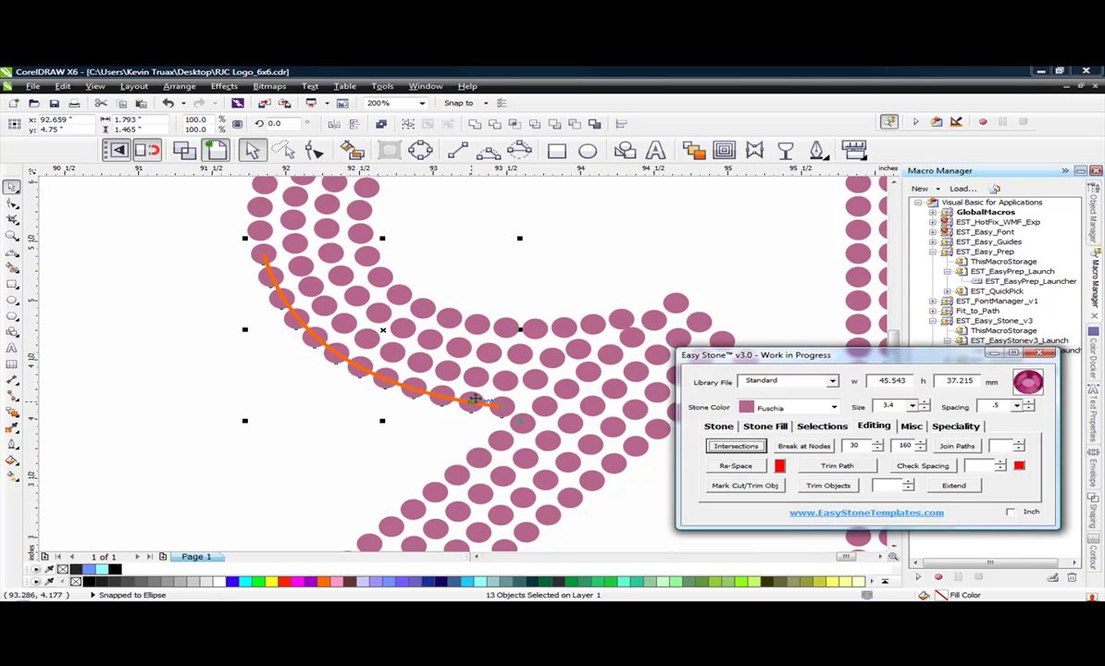
click(822, 425)
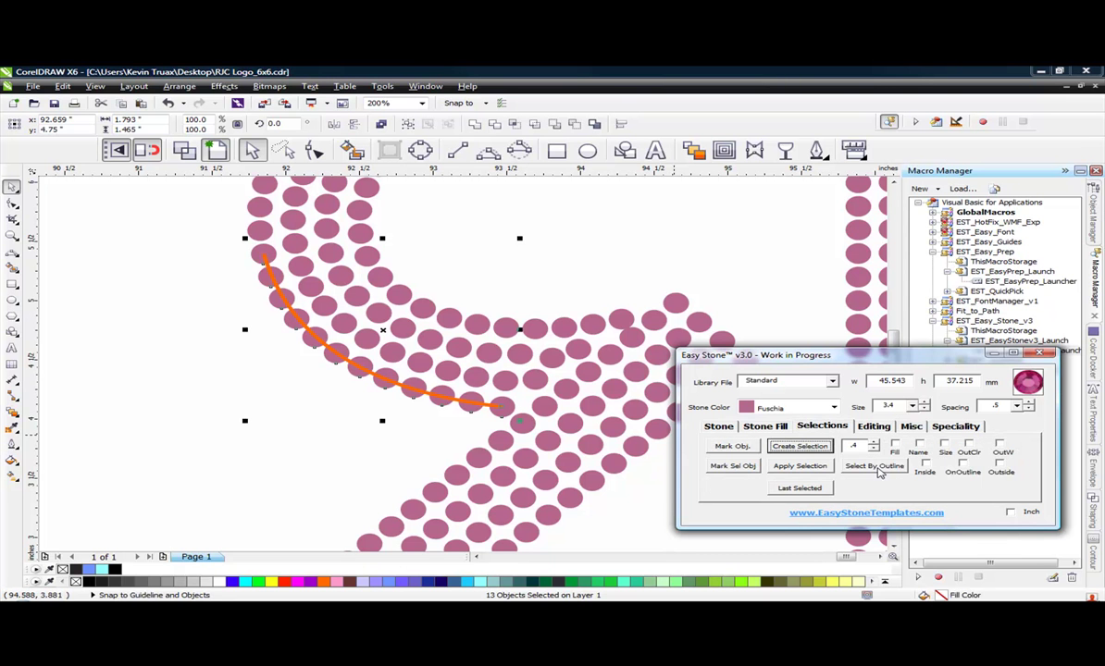
- Re-space the selected outer-row stones along the guide curve, keeping the curve in the selection
click(873, 425)
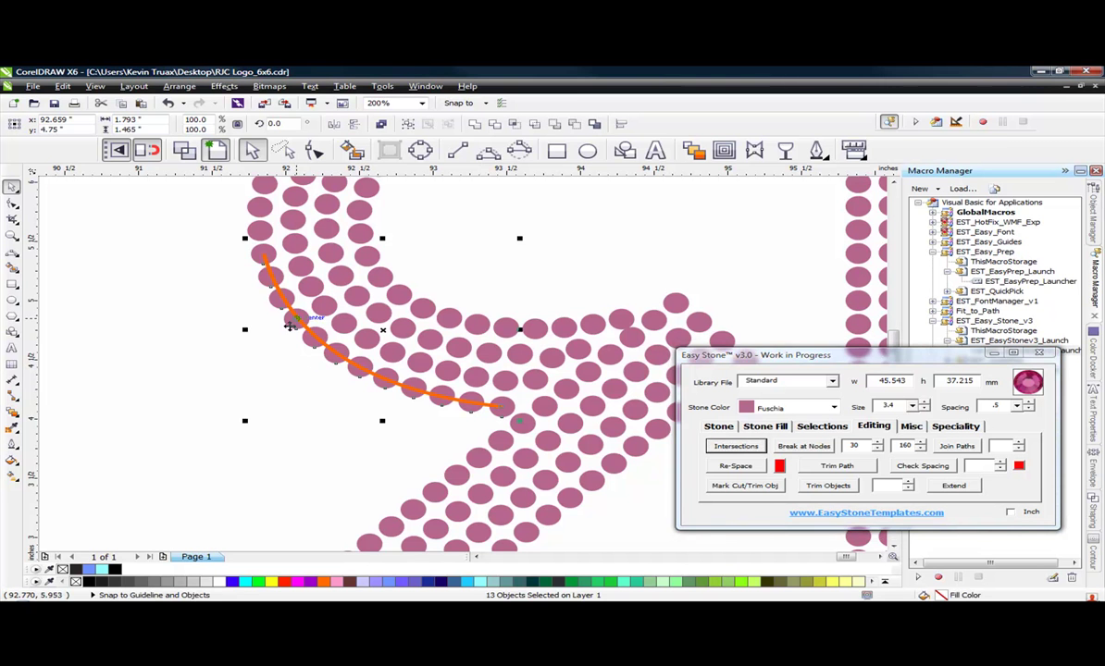
scroll(360, 380, up, 2)
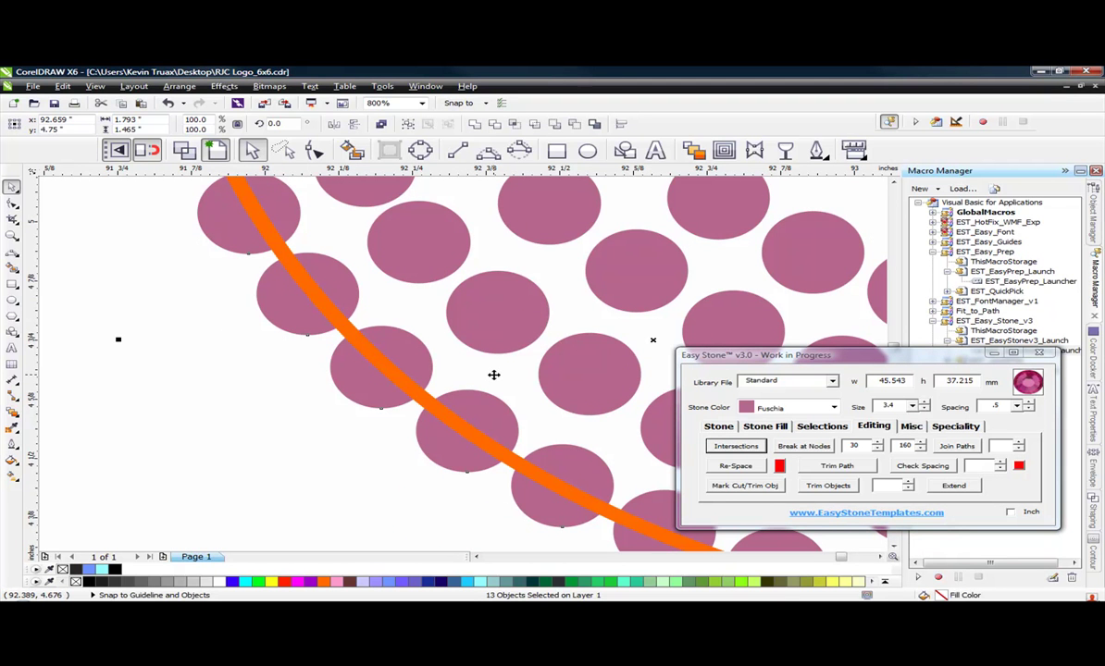
shift+click(405, 403)
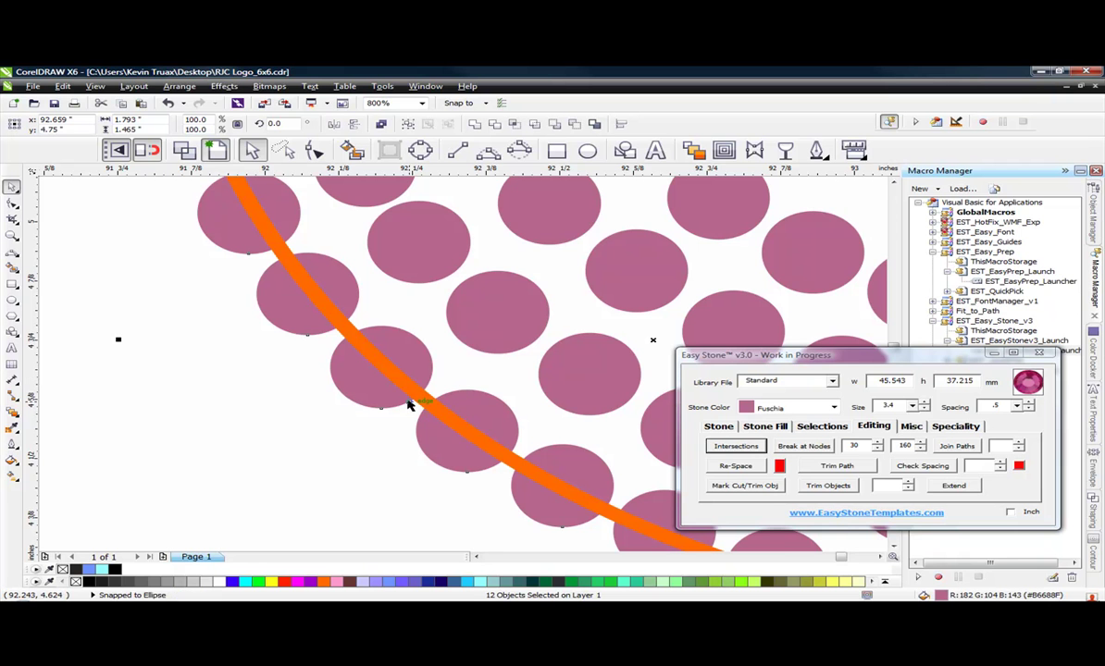
scroll(350, 365, down, 2)
shift+click(327, 372)
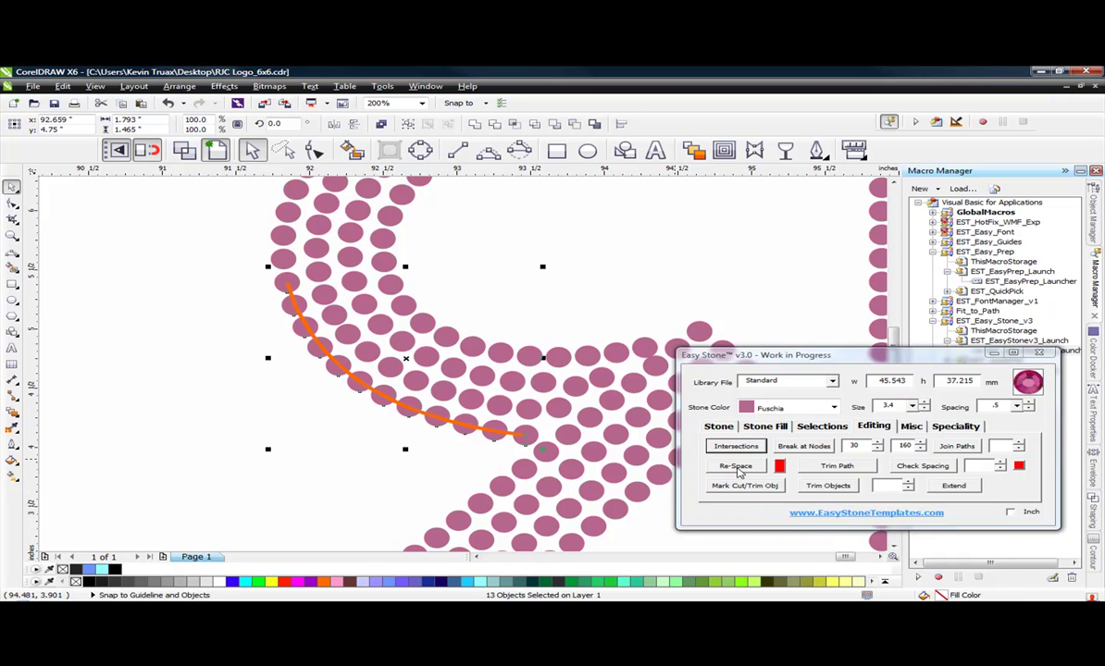
click(736, 467)
scroll(486, 447, up, 2)
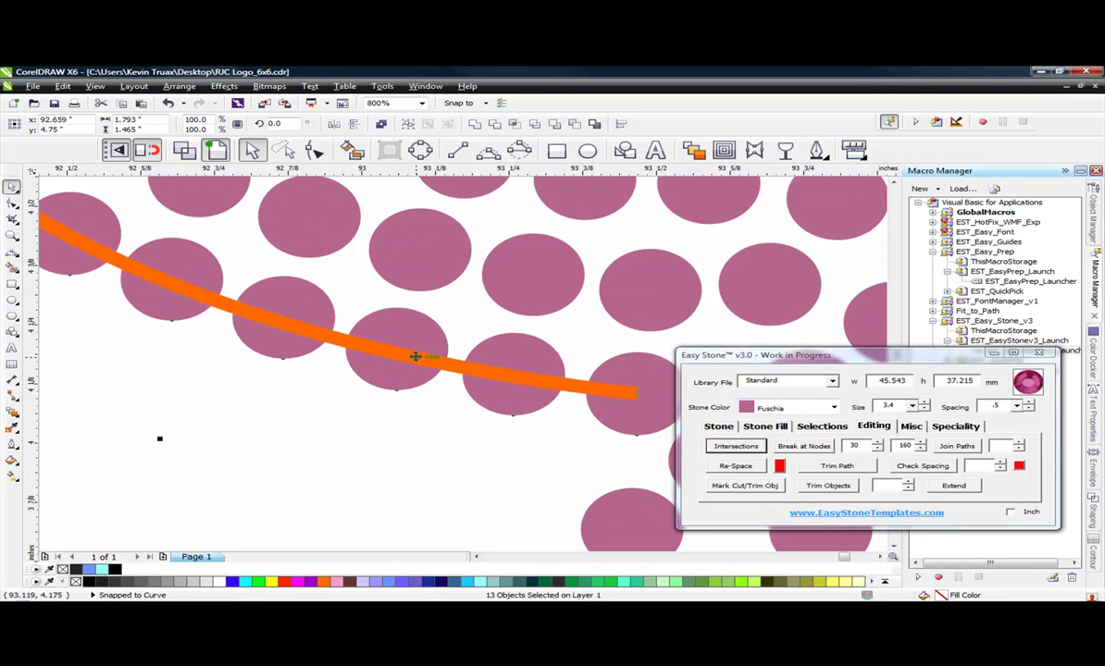
scroll(411, 381, down, 2)
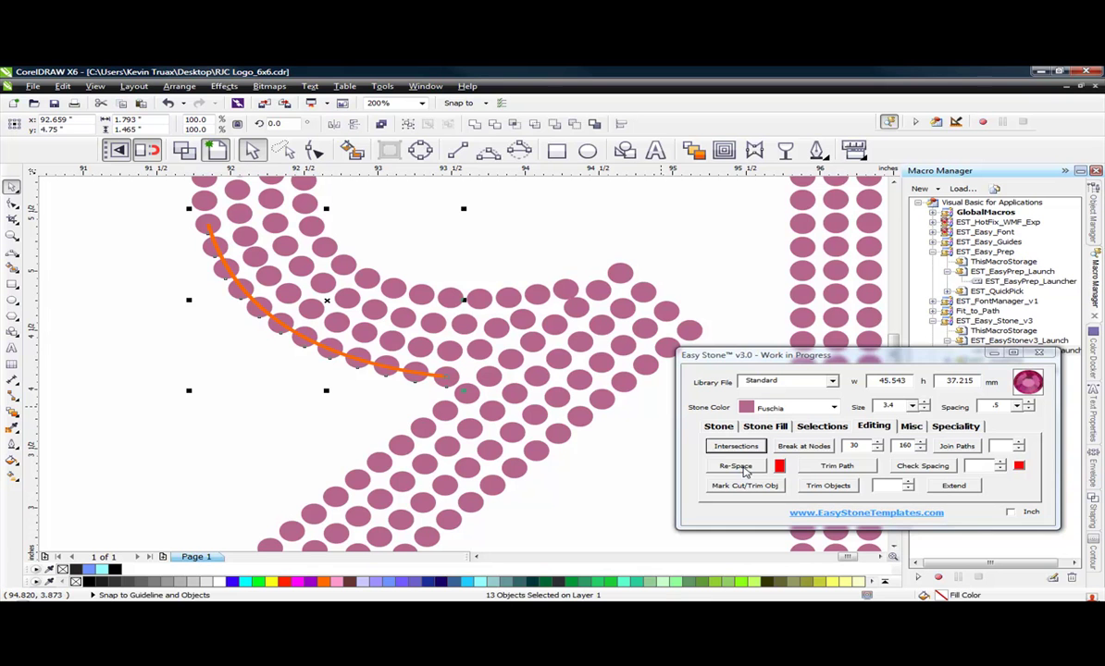
click(741, 467)
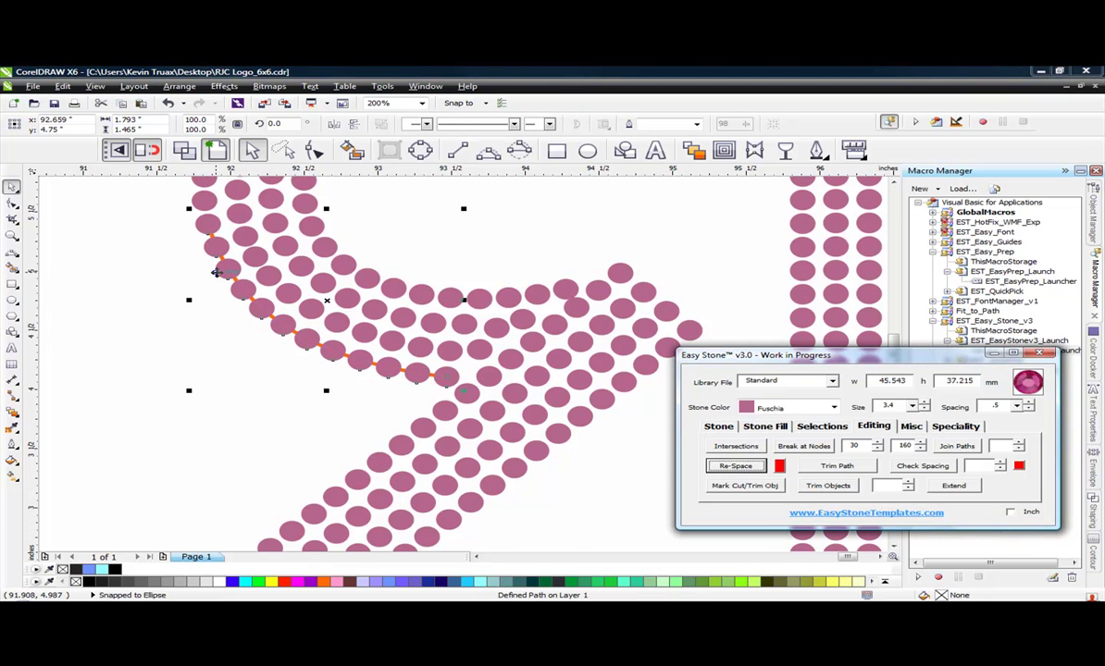
- Delete the guide curve from beneath the outer-row stones
key(Escape)
scroll(440, 379, up, 3)
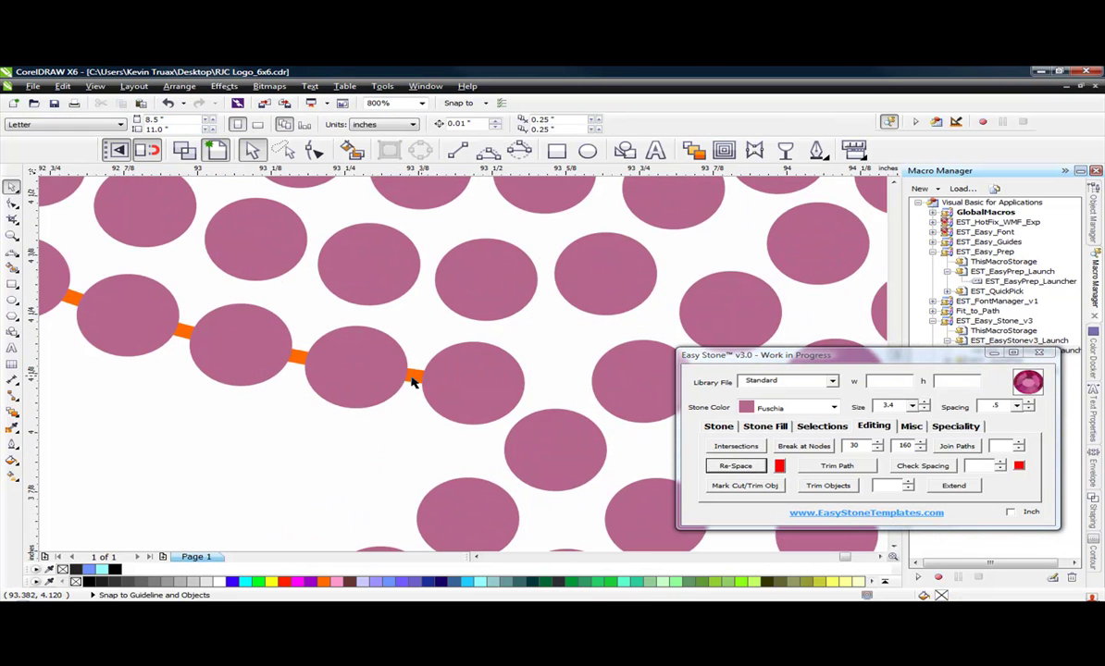
click(412, 375)
scroll(456, 402, down, 3)
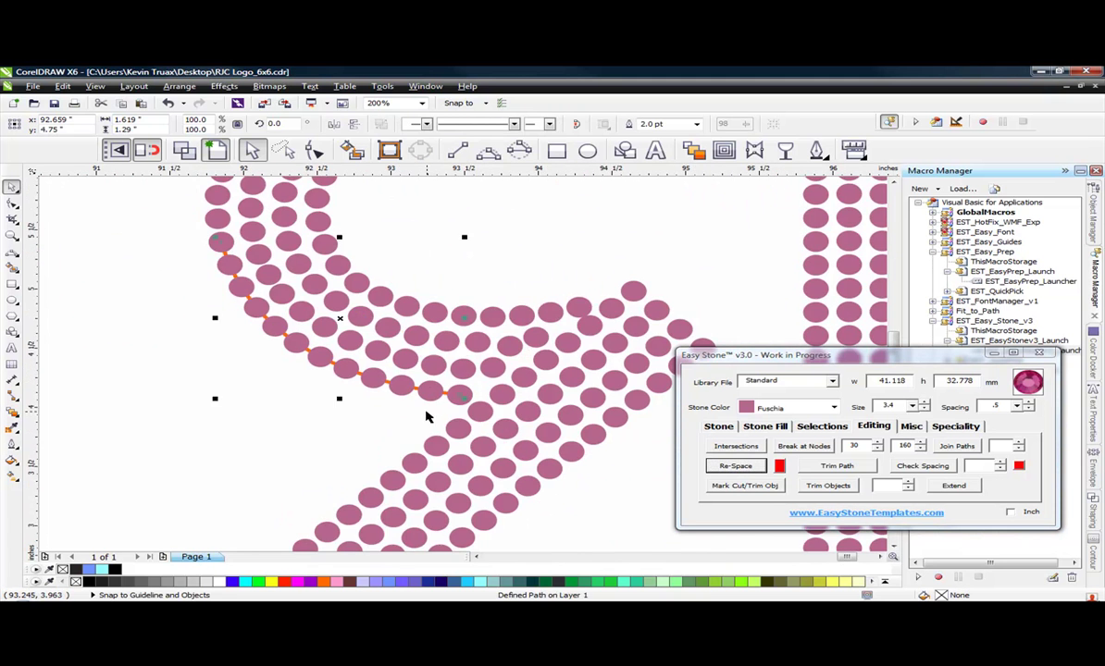
key(Delete)
scroll(458, 430, down, 1)
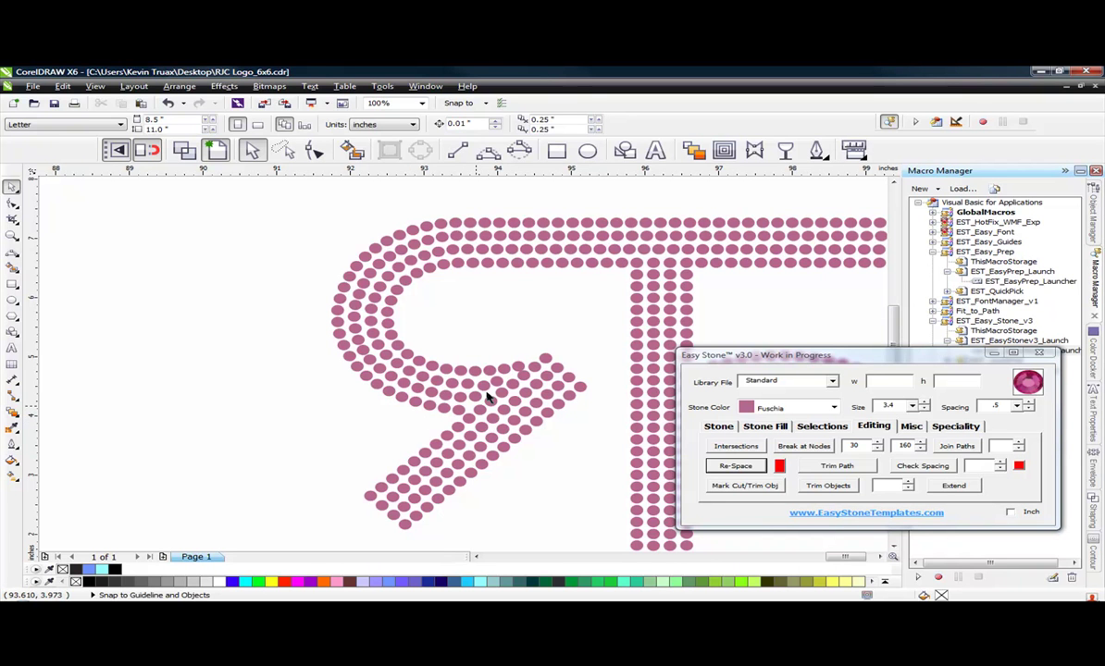
- Move the topmost corner stone at the diagonal leg's upper end slightly outward, away from its neighbours
scroll(522, 354, up, 3)
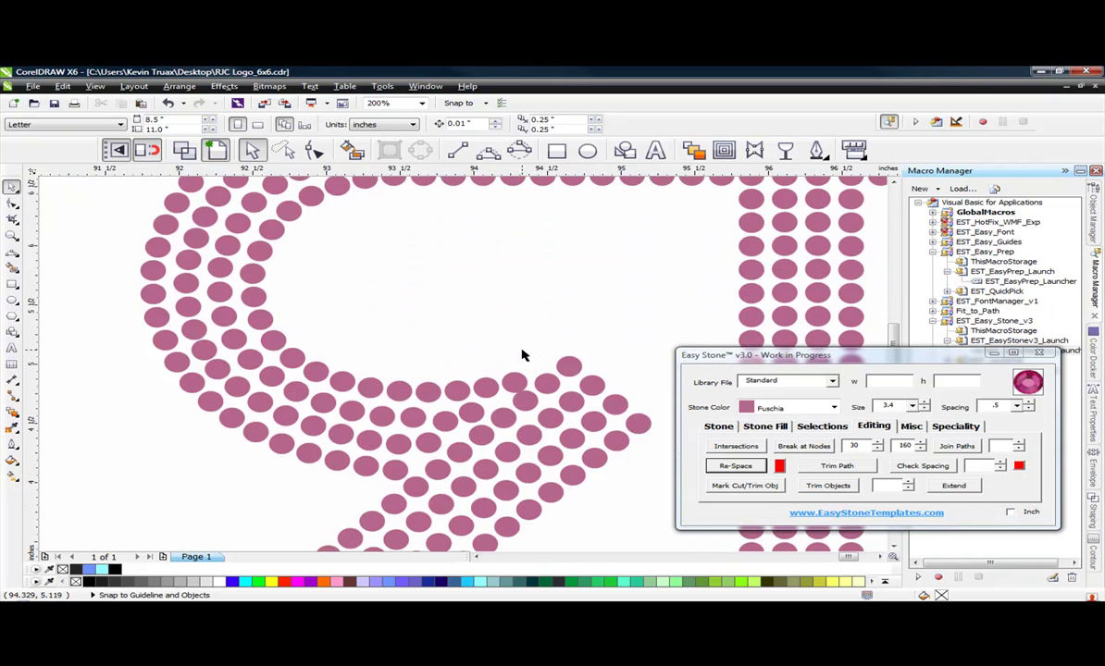
drag(513, 437, 586, 333)
scroll(419, 298, down, 2)
scroll(419, 298, up, 3)
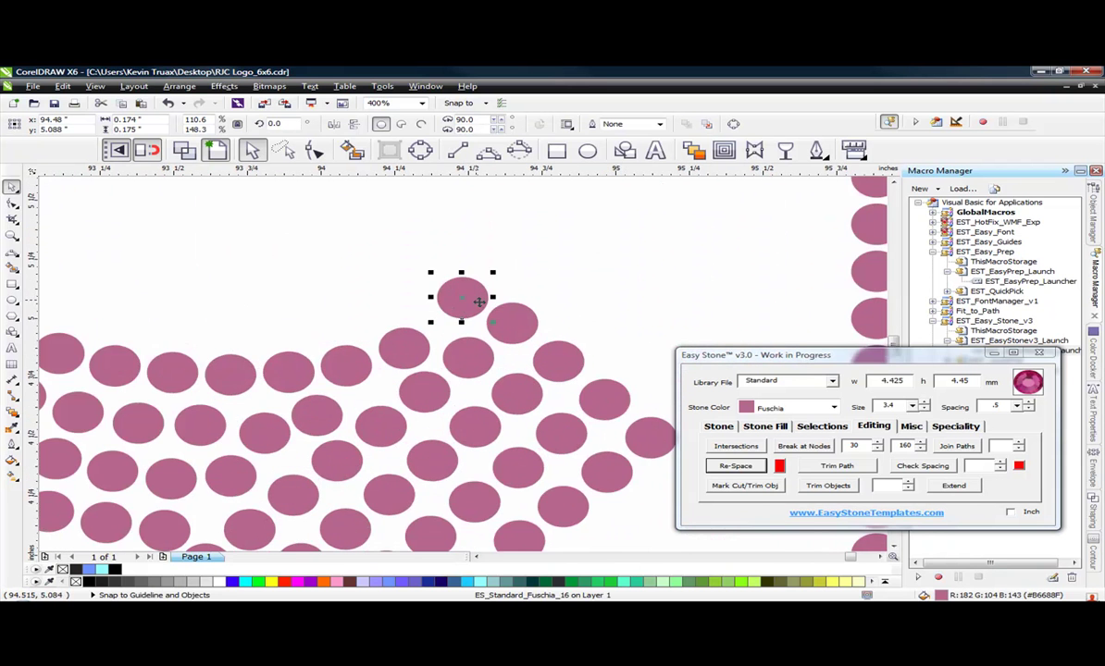
drag(450, 284, 412, 274)
scroll(411, 274, down, 2)
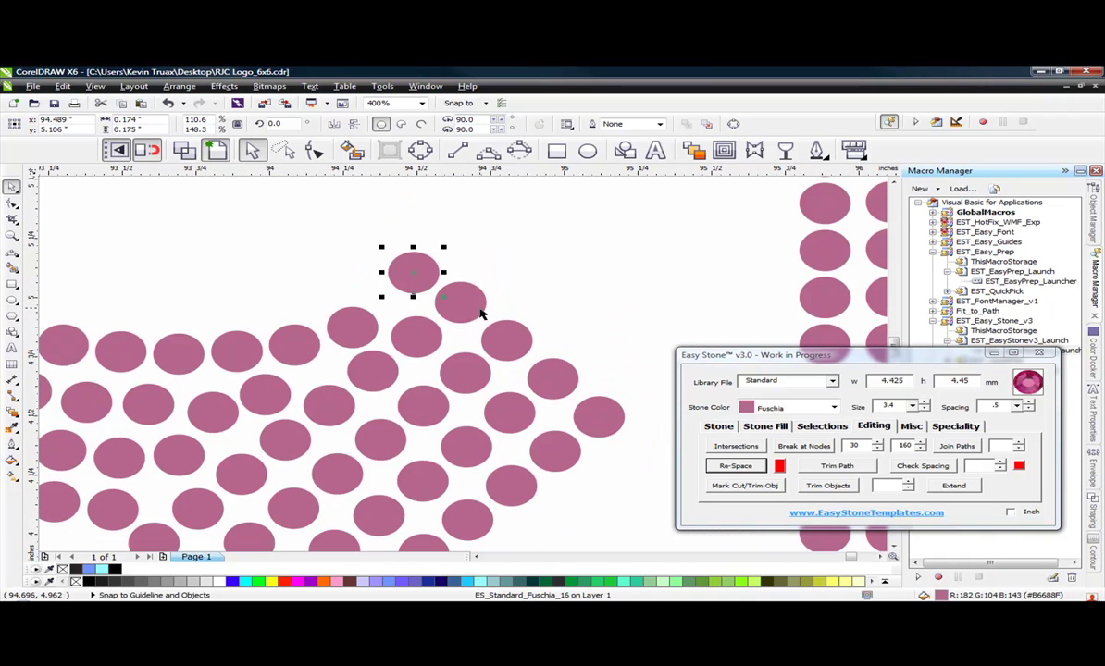
- Select the five stones along the diagonal leg's upper end edge and re-space them
shift+click(460, 302)
shift+click(506, 342)
shift+click(552, 379)
shift+click(598, 418)
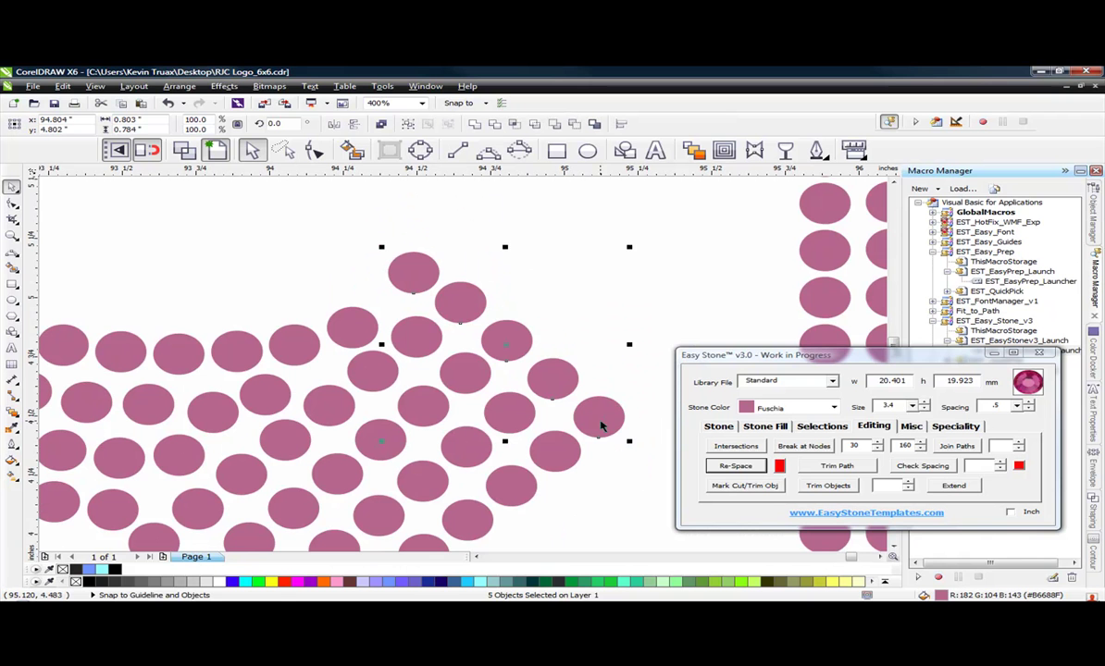
click(735, 467)
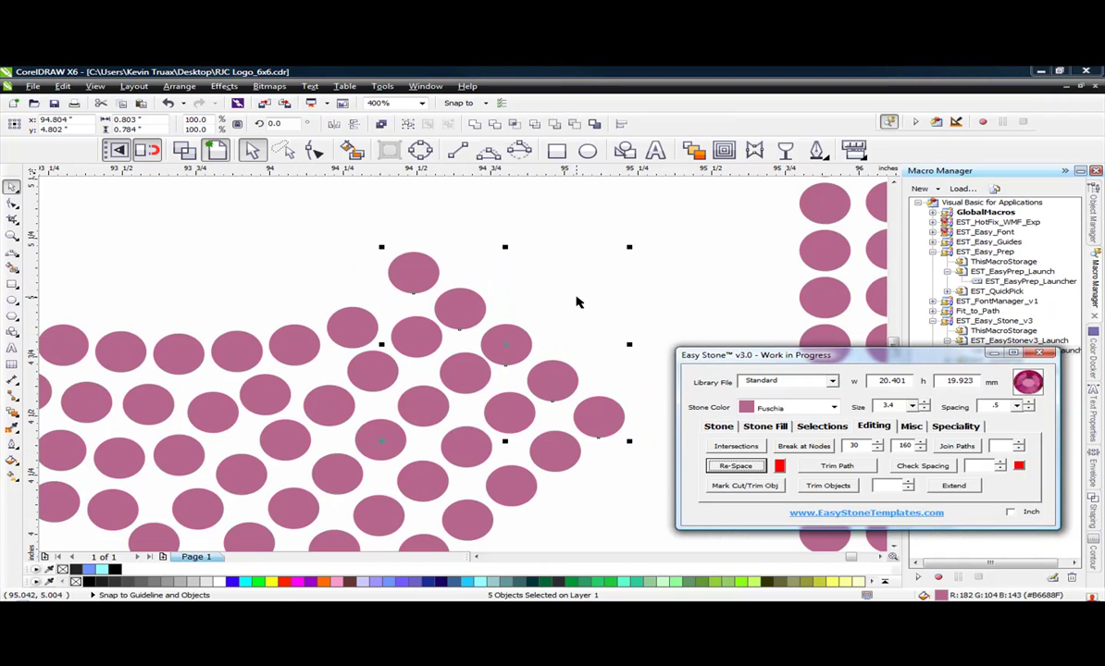
- Raise the diagonal leg's topmost corner stone a little further above the end edge
scroll(431, 262, up, 2)
drag(423, 286, 435, 254)
scroll(431, 240, down, 2)
- Re-space the same five end-edge stones of the diagonal leg starting from the raised corner stone
shift+click(467, 296)
shift+click(507, 328)
shift+click(555, 367)
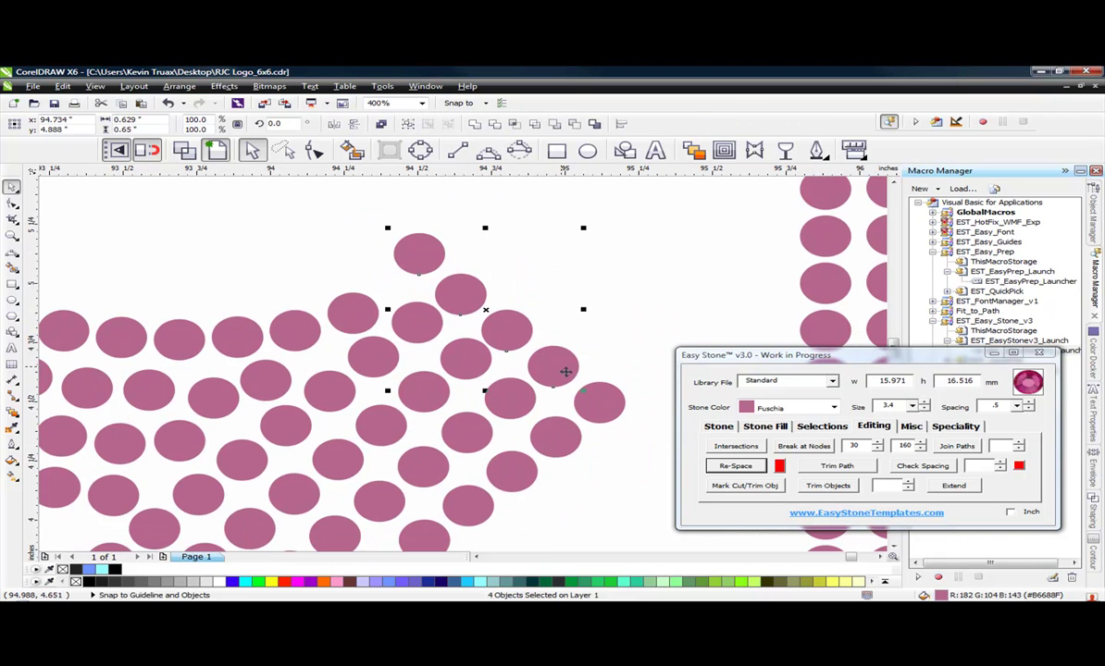
shift+click(600, 404)
click(747, 469)
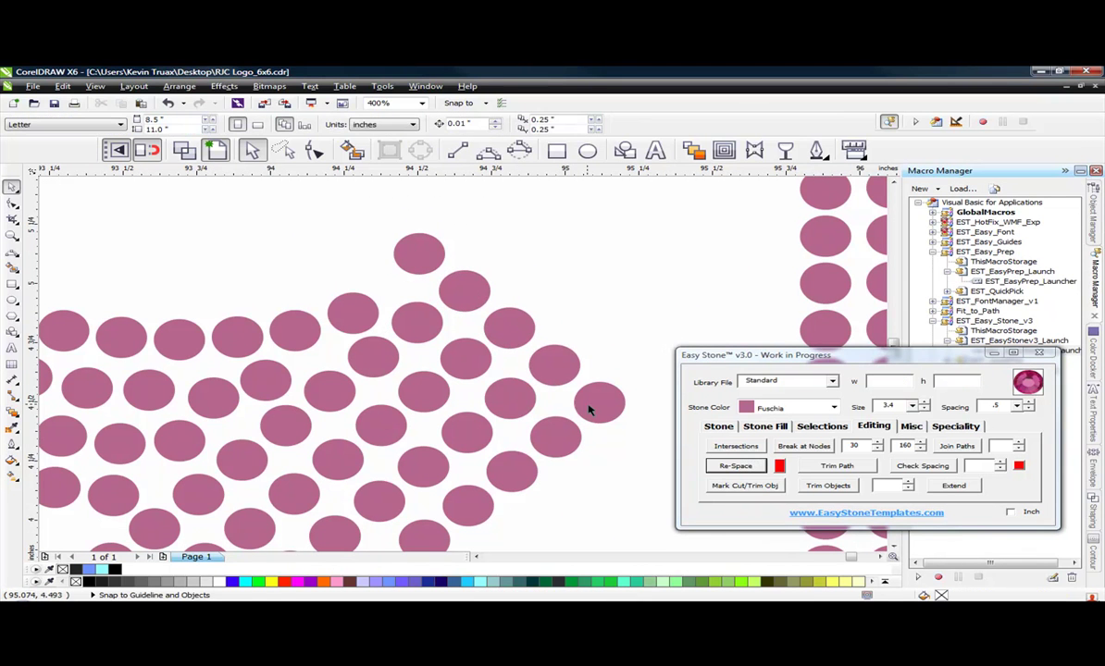
scroll(522, 319, down, 2)
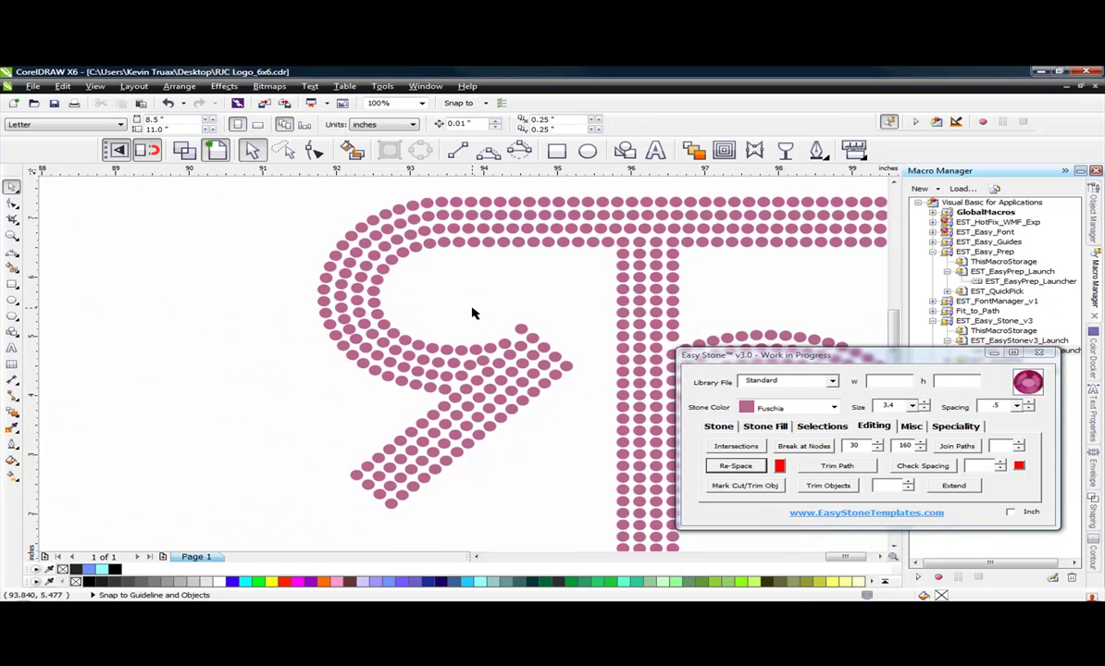
- Draw a guide curve of two 3-point arcs along the upper bowl's innermost row, from the straight top row to the diagonal leg's topmost corner stone
scroll(477, 314, up, 1)
scroll(448, 431, down, 1)
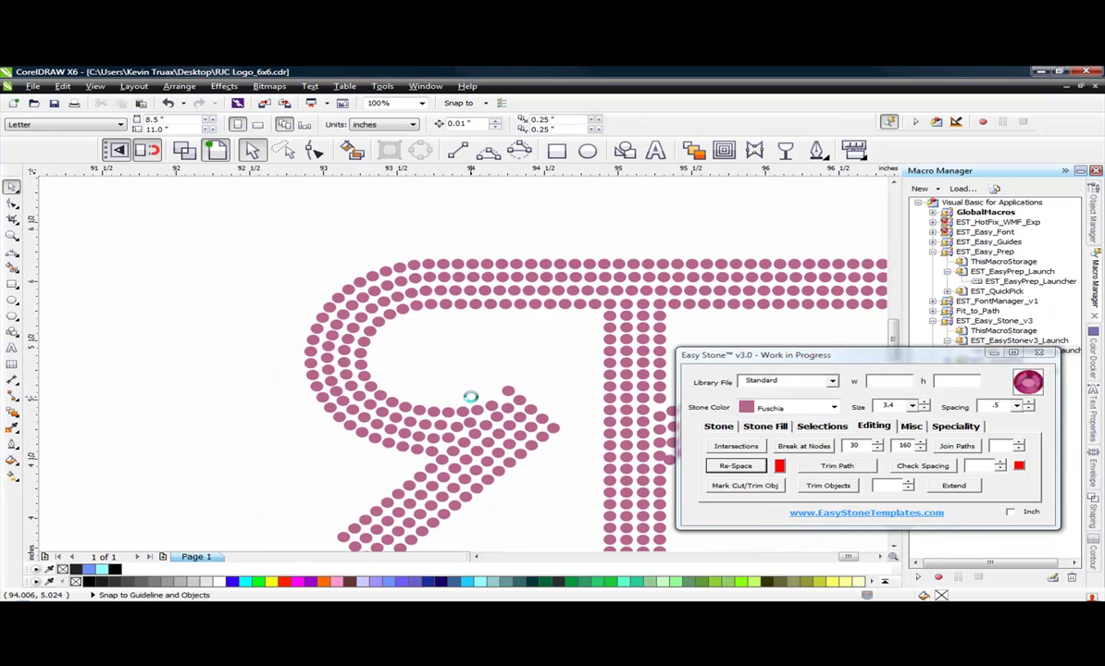
scroll(468, 395, up, 1)
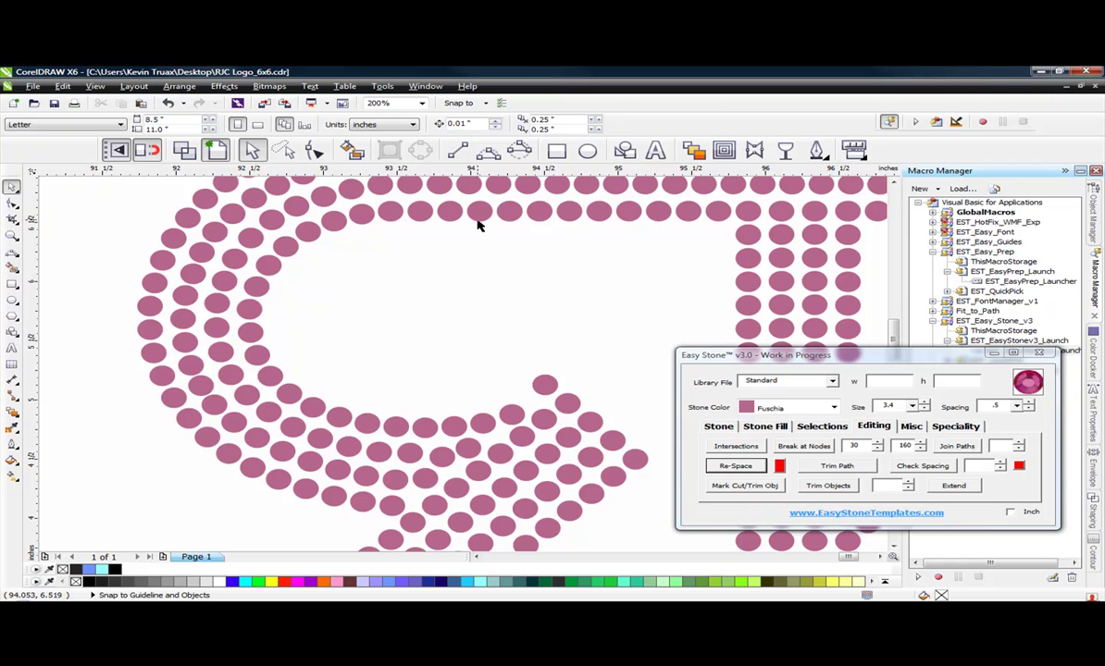
click(487, 150)
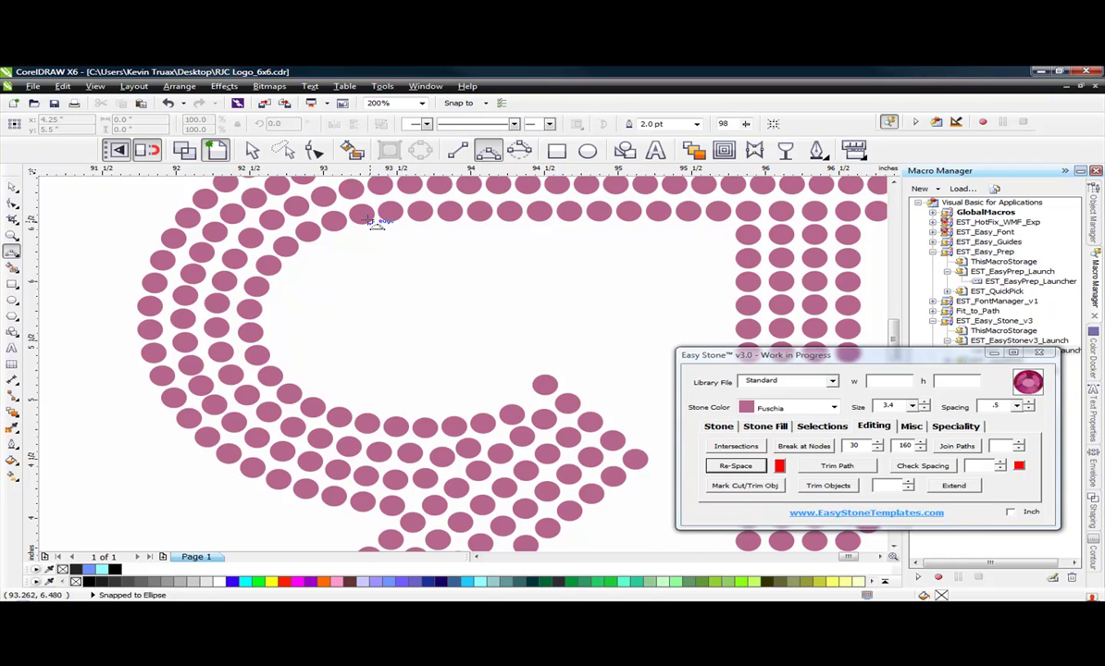
mouse_move(353, 219)
mouse_down()
mouse_move(248, 315)
mouse_move(251, 331)
mouse_move(249, 276)
mouse_move(267, 266)
mouse_up()
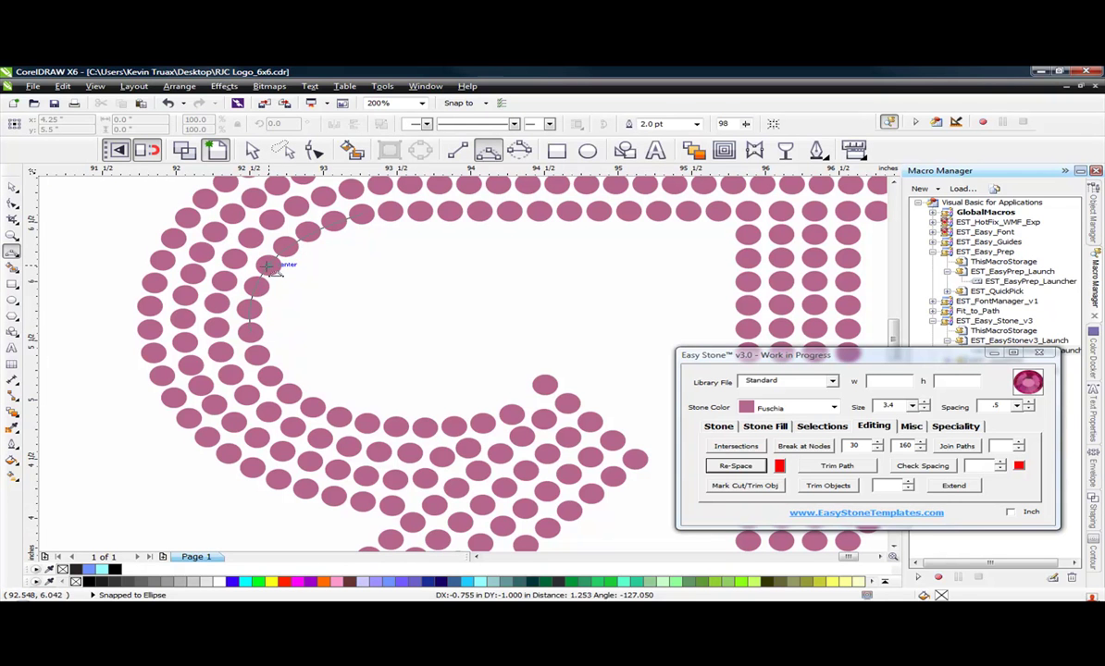
click(268, 267)
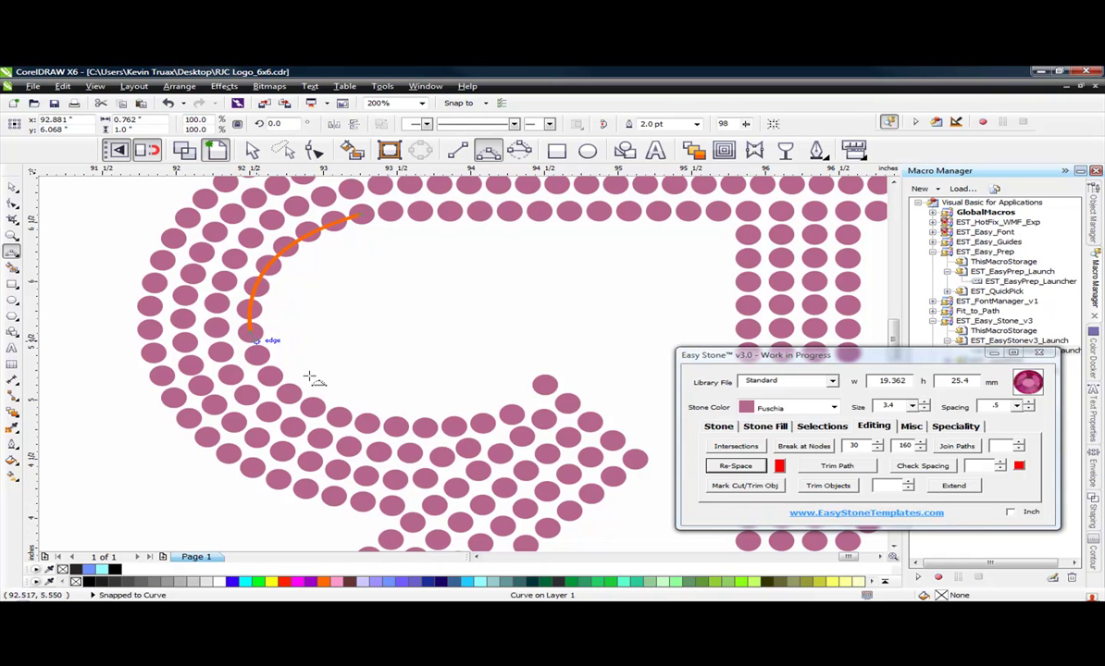
drag(251, 333, 537, 390)
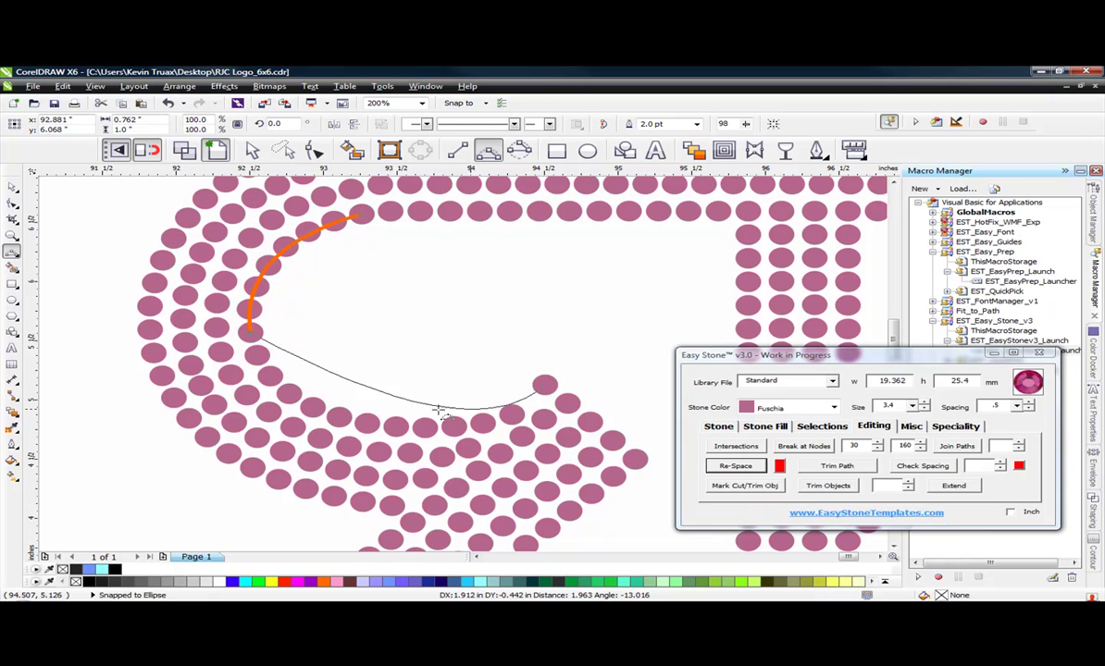
click(395, 425)
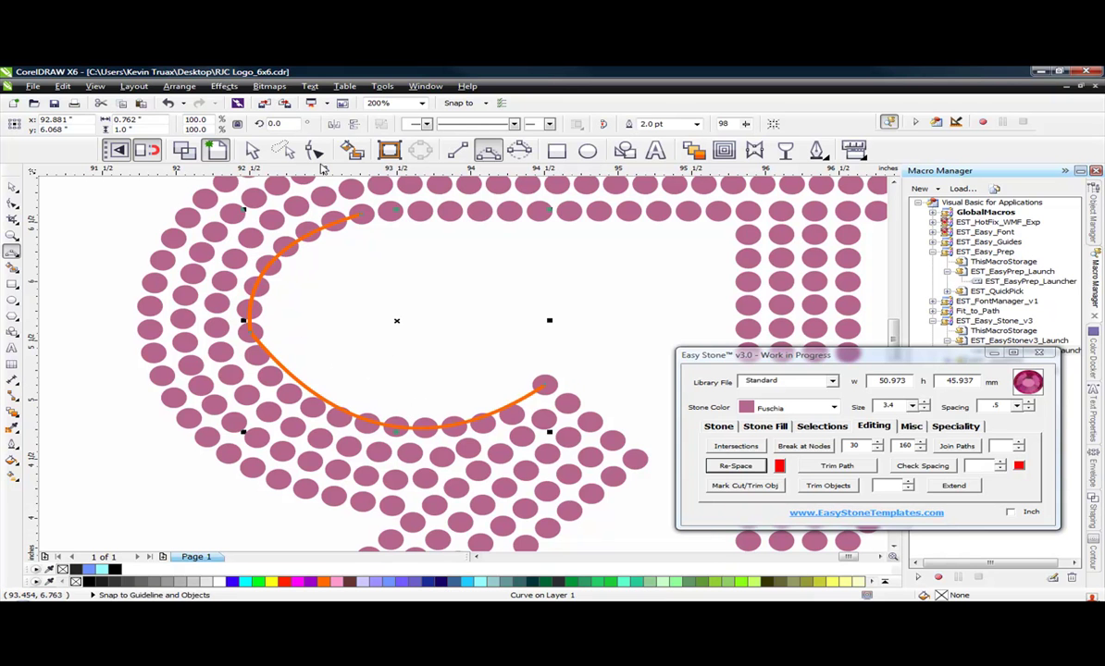
- Reshape the guide curve's lower segment with its node handles so it follows the centers of the bowl's innermost stones
click(312, 150)
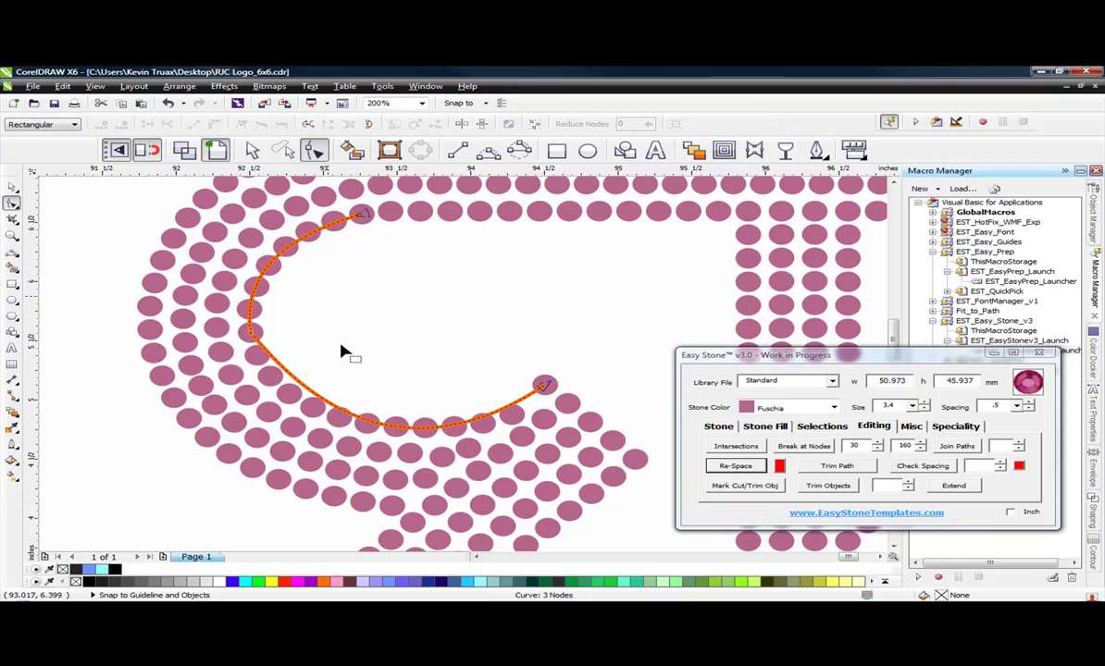
click(251, 331)
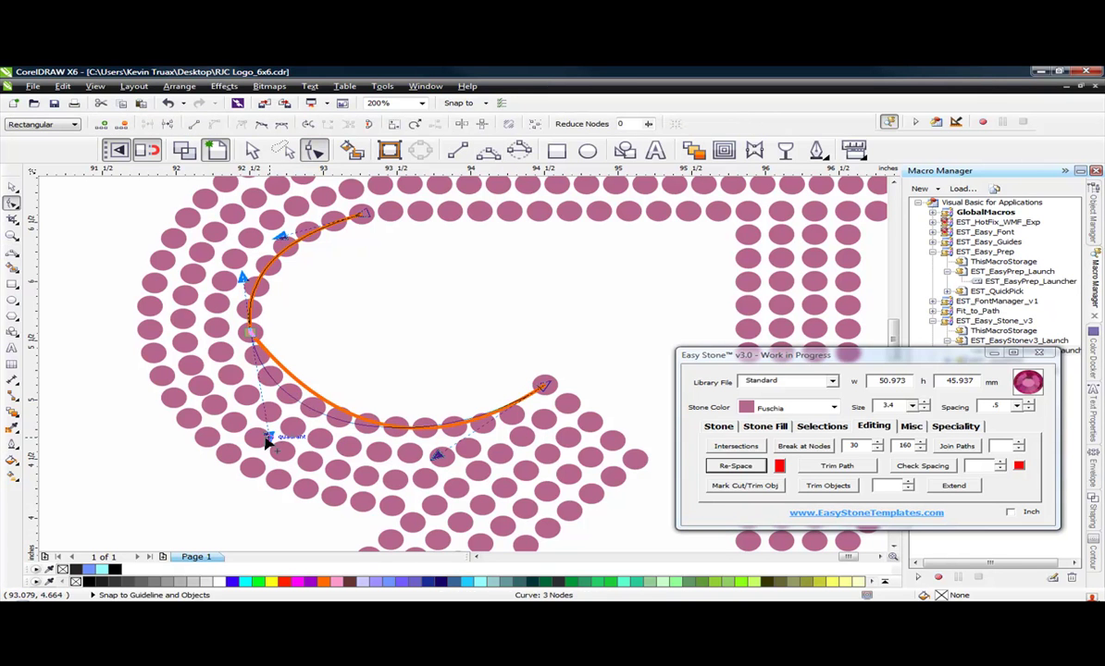
drag(267, 441, 248, 422)
drag(439, 454, 468, 466)
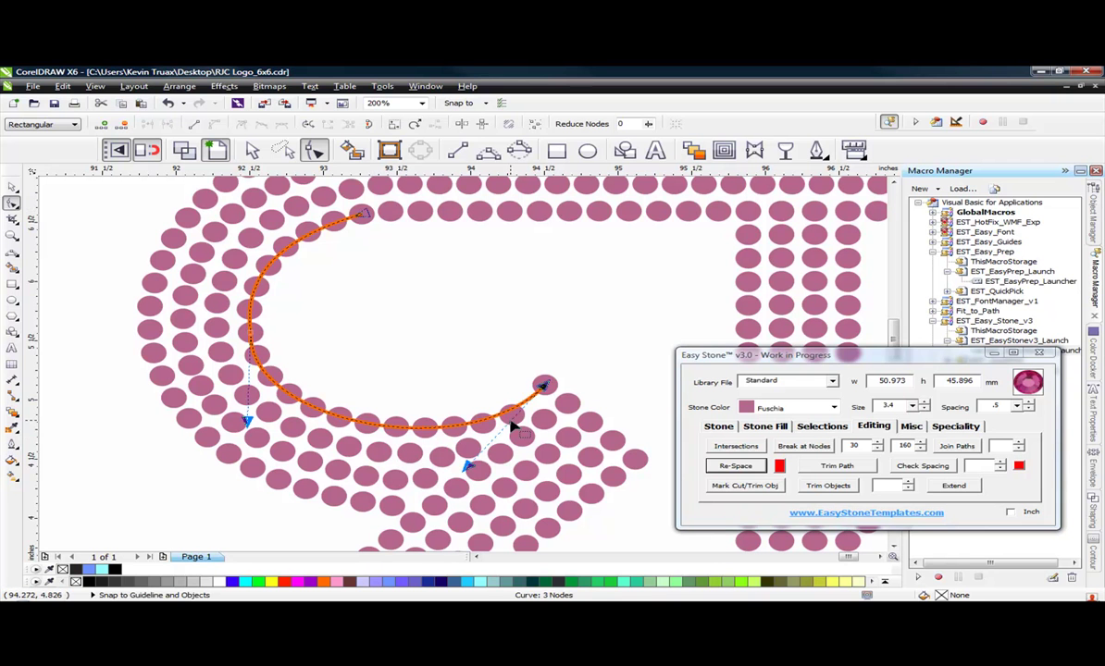
drag(467, 464, 511, 457)
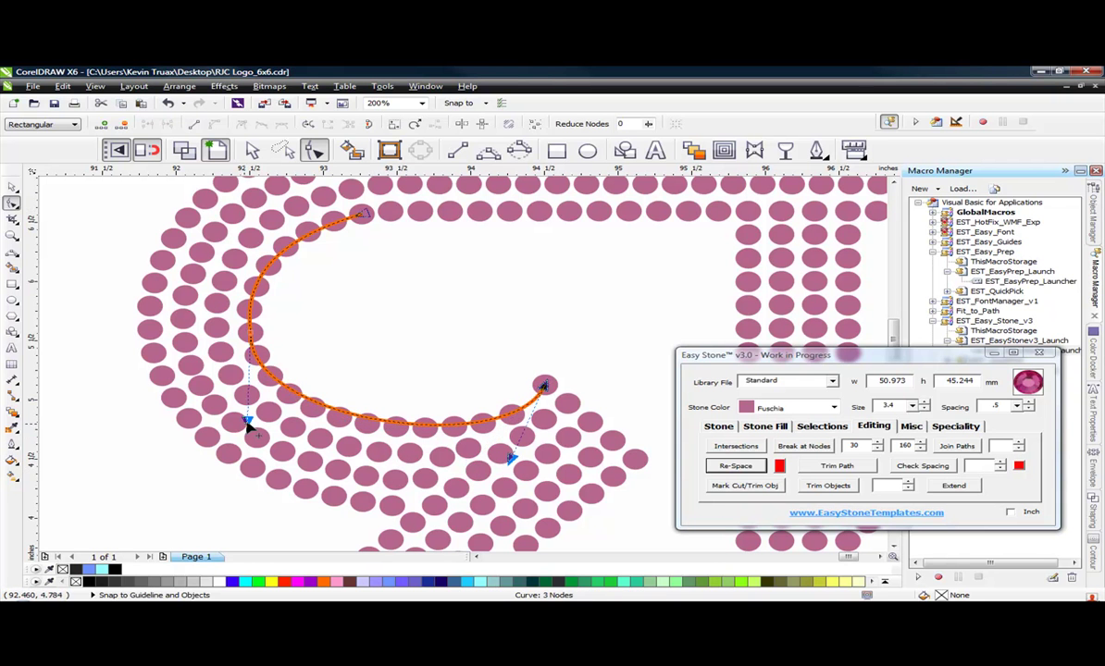
drag(245, 421, 258, 439)
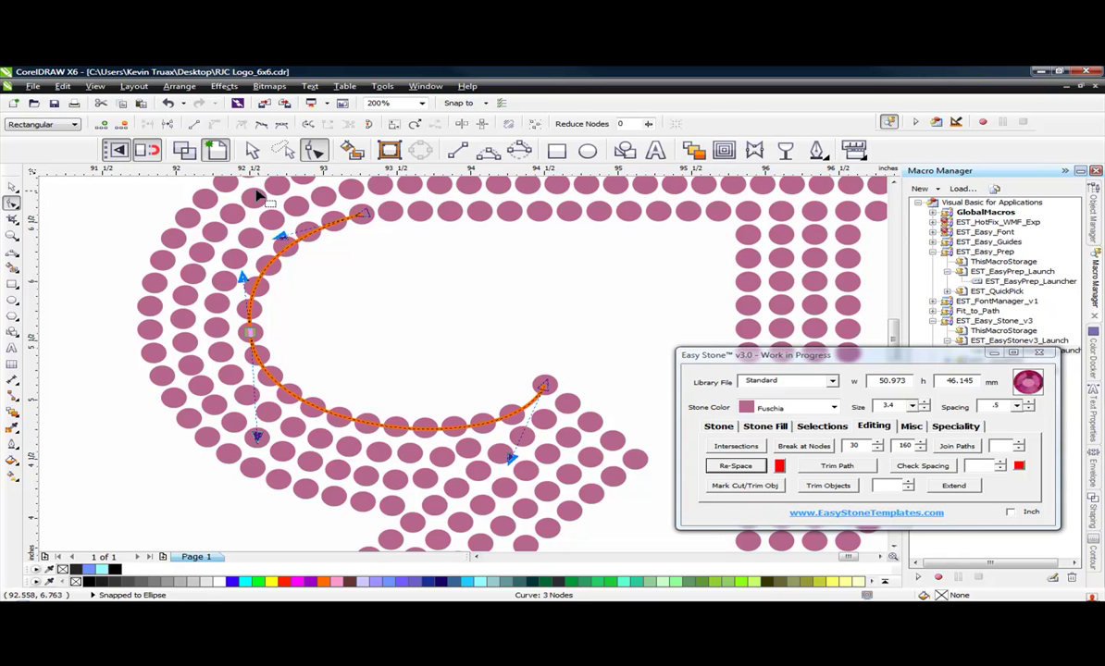
- Select the stones lying on the guide curve by outline and add the curve itself to the selection
click(259, 150)
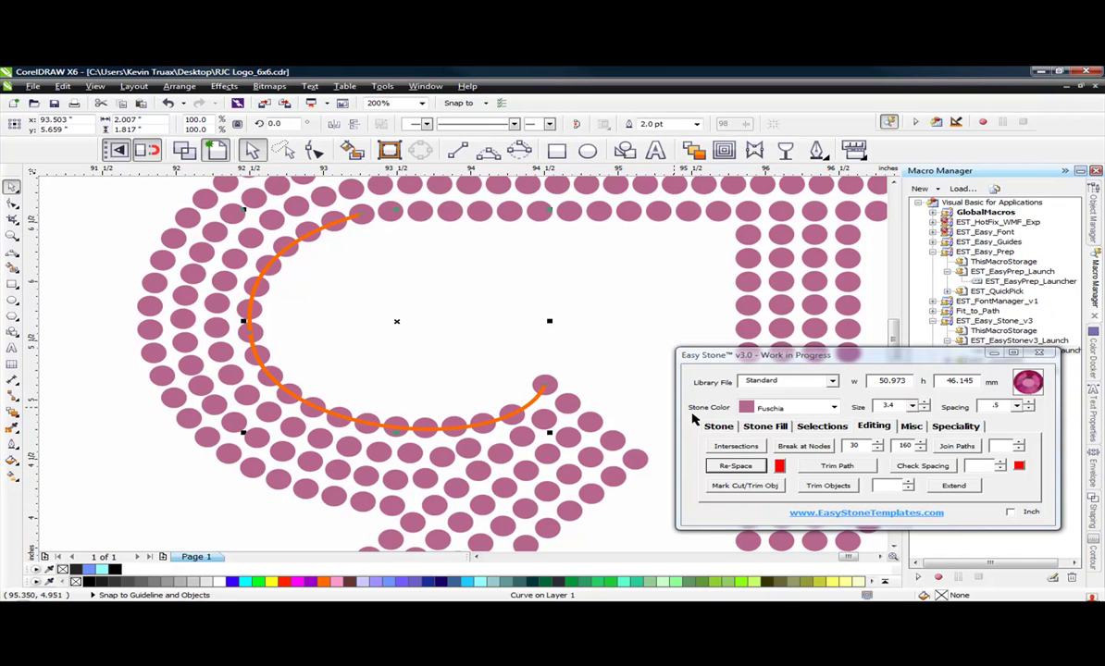
click(822, 426)
click(889, 467)
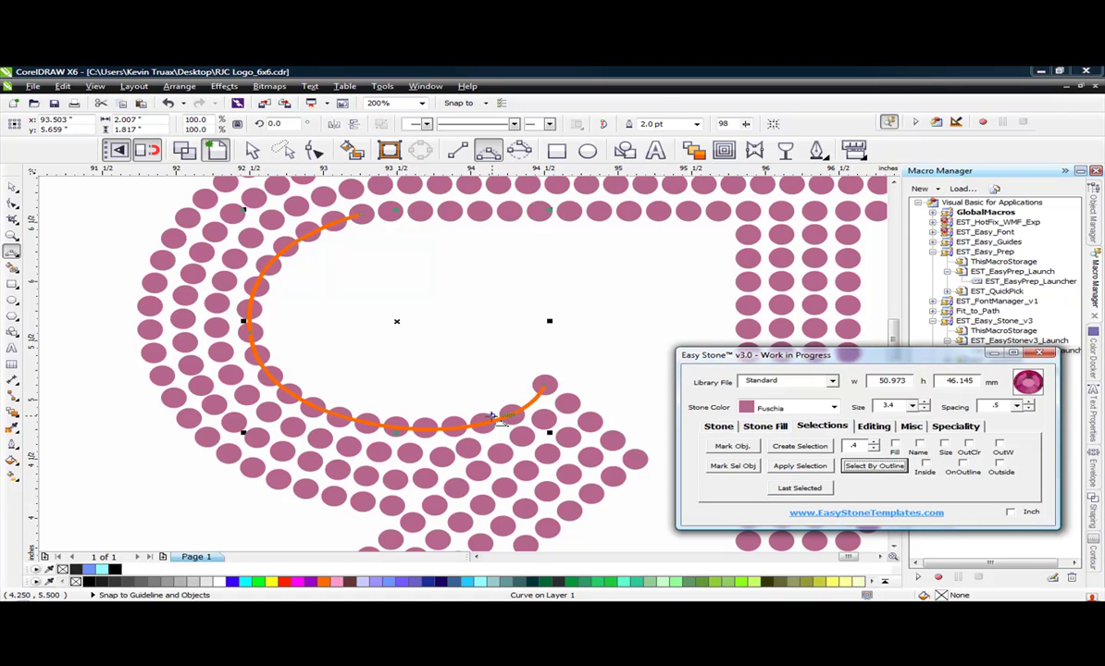
key(space)
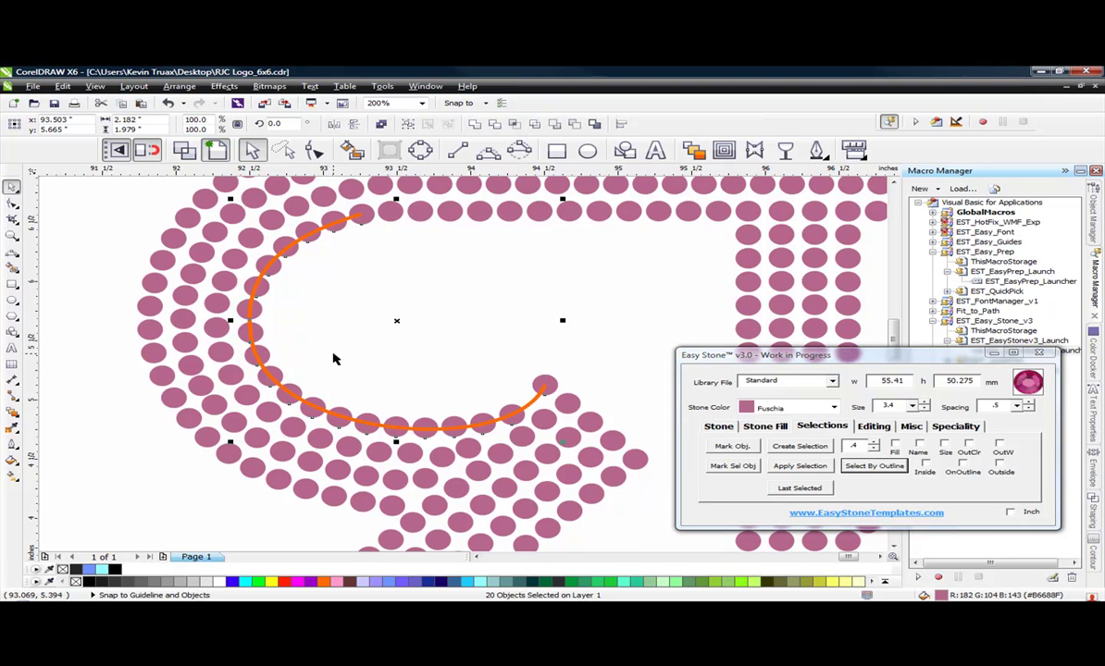
shift+click(352, 237)
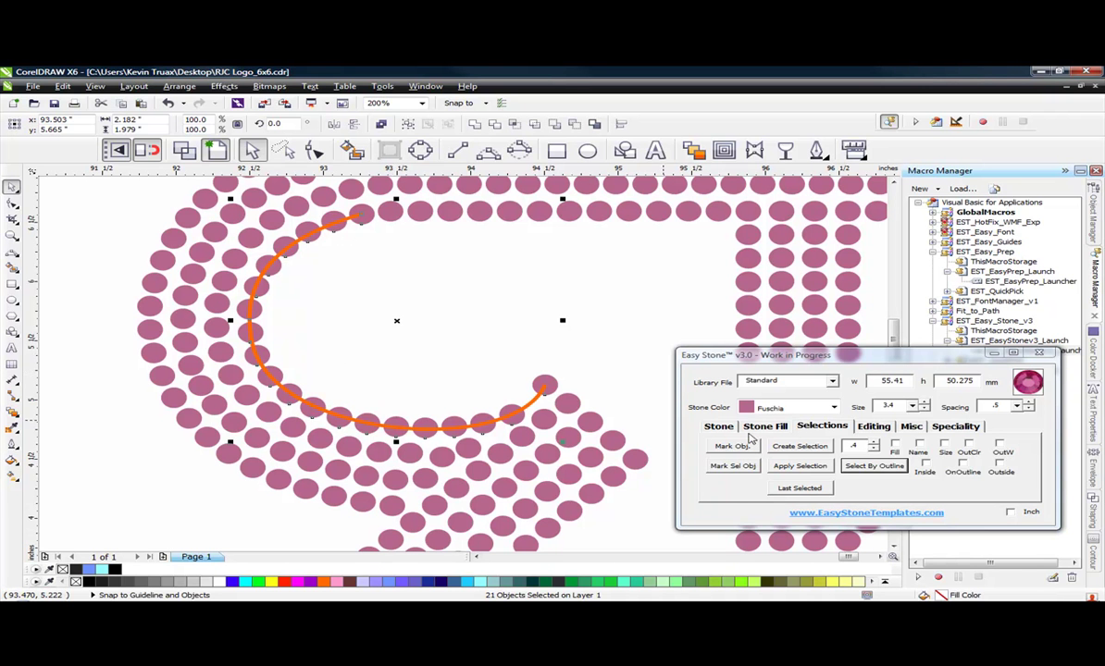
- Re-space the selected inner-row stones evenly along the guide curve, and delete the curve
click(885, 428)
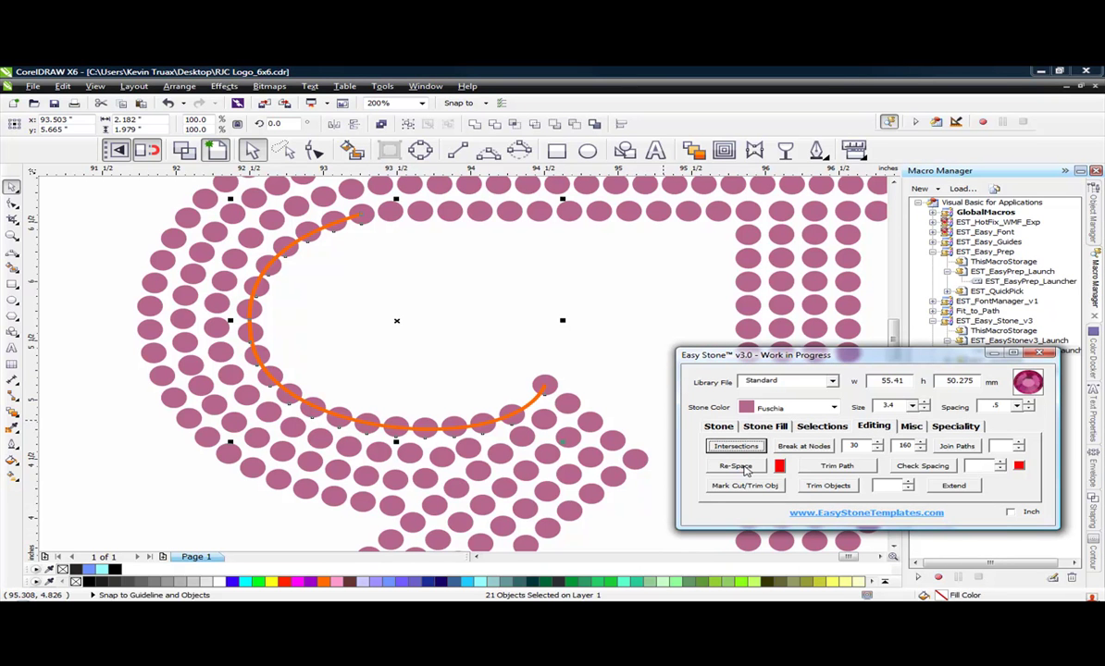
click(736, 466)
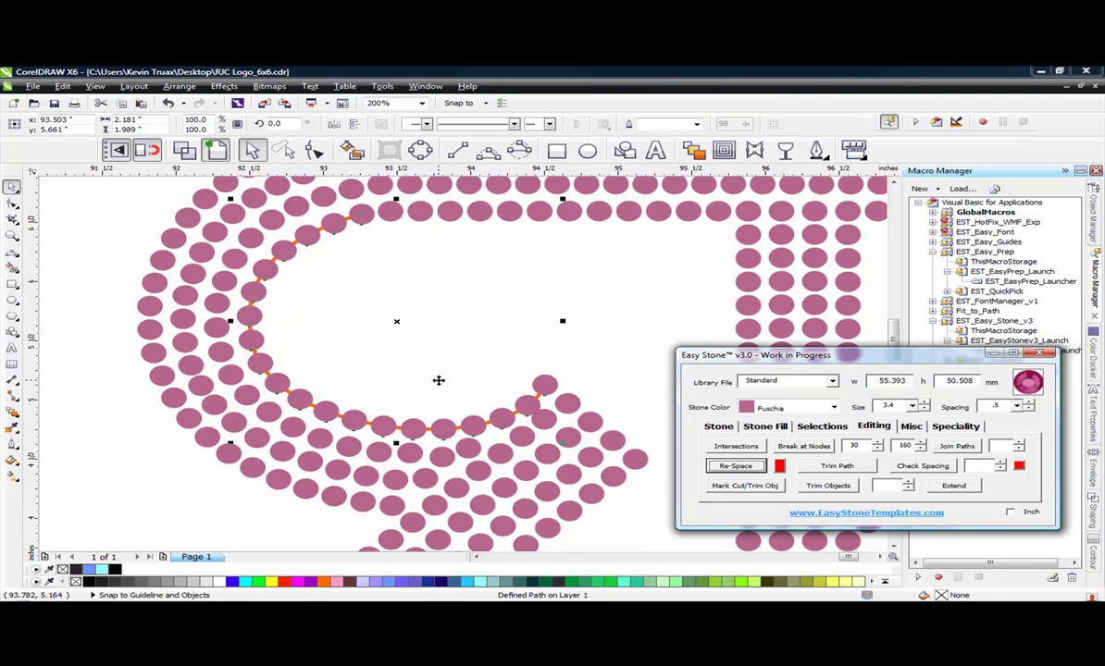
click(524, 407)
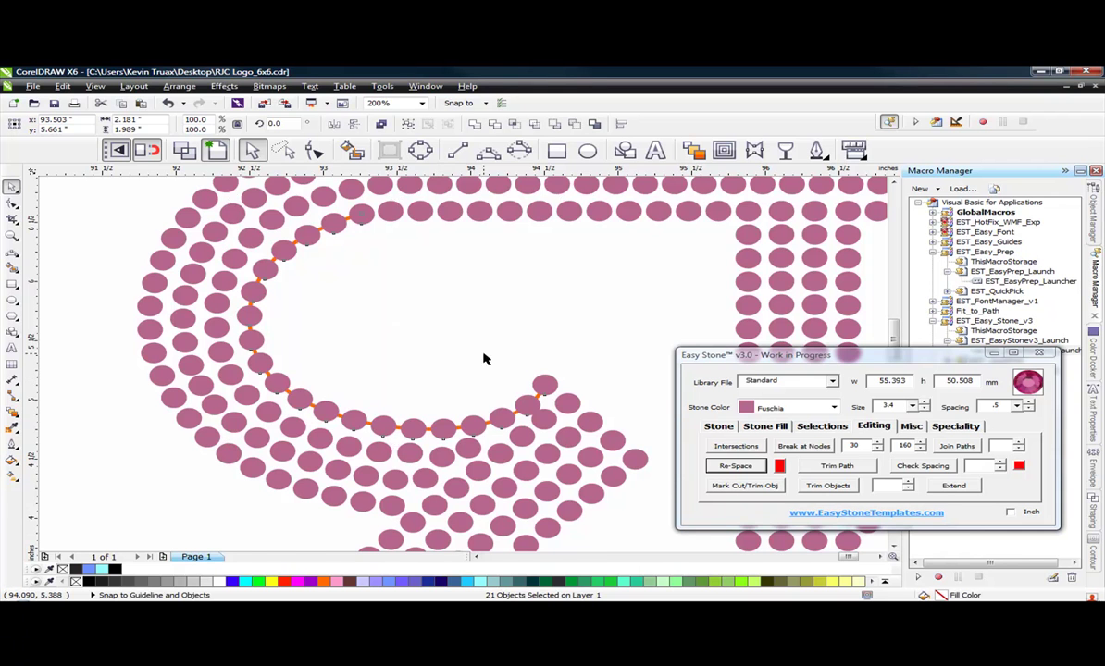
scroll(518, 390, up, 1)
key(Escape)
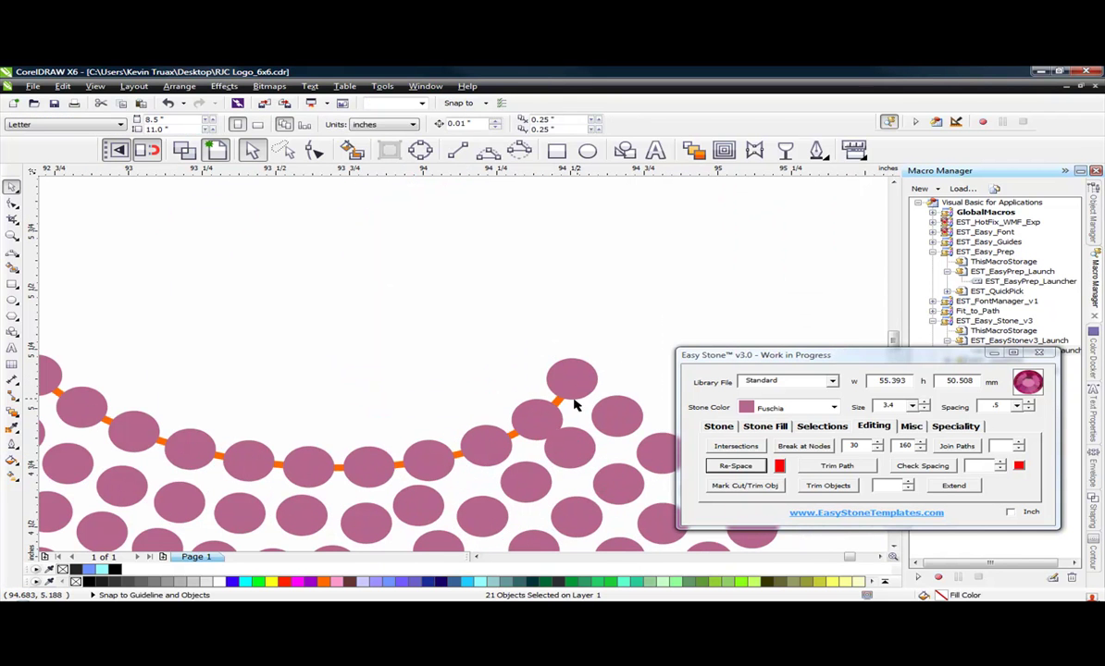
click(557, 403)
key(Delete)
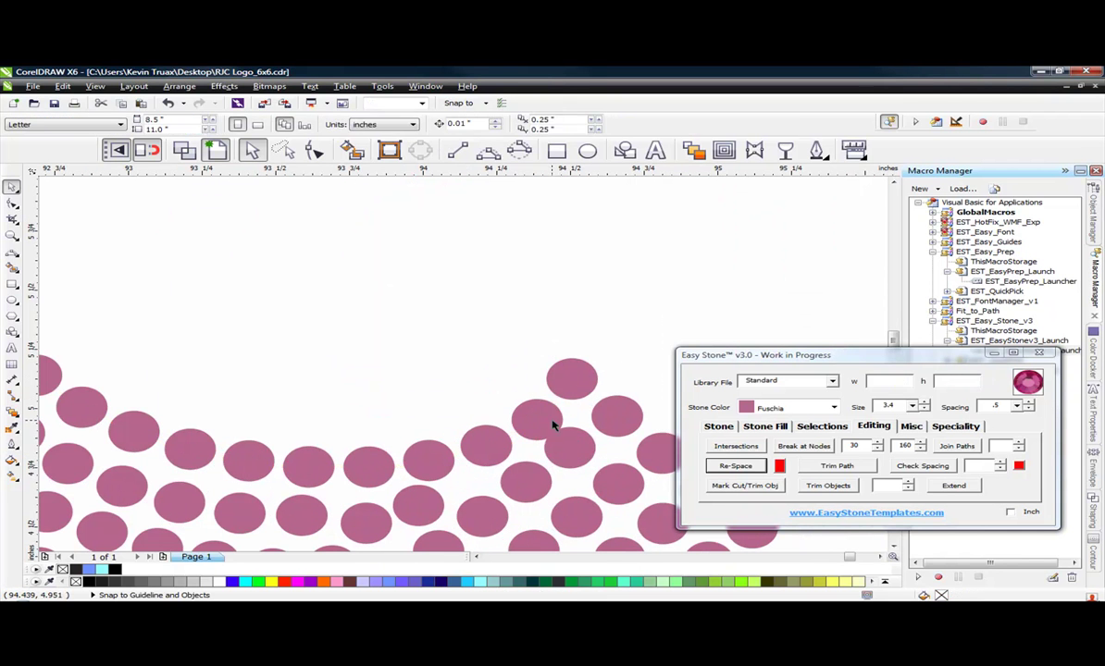
- Nudge the inner-row stone beside the diagonal leg's topmost corner stone up and outward, clear of the stone it overlaps
scroll(550, 419, up, 1)
click(522, 402)
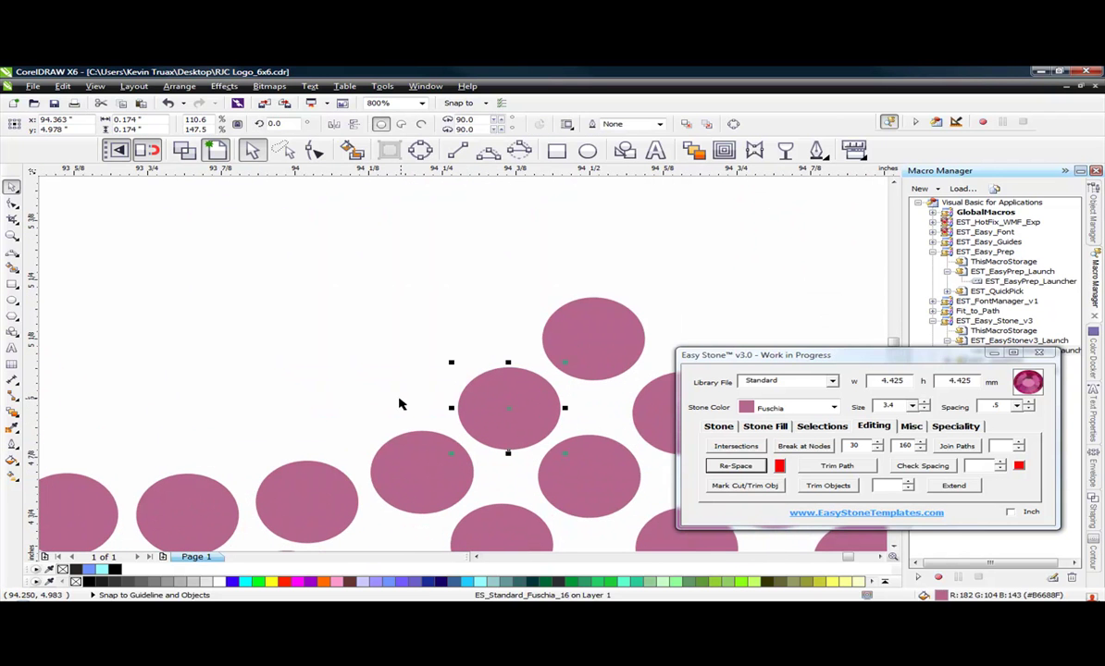
key(Escape)
drag(375, 421, 371, 413)
key(Escape)
scroll(387, 371, down, 2)
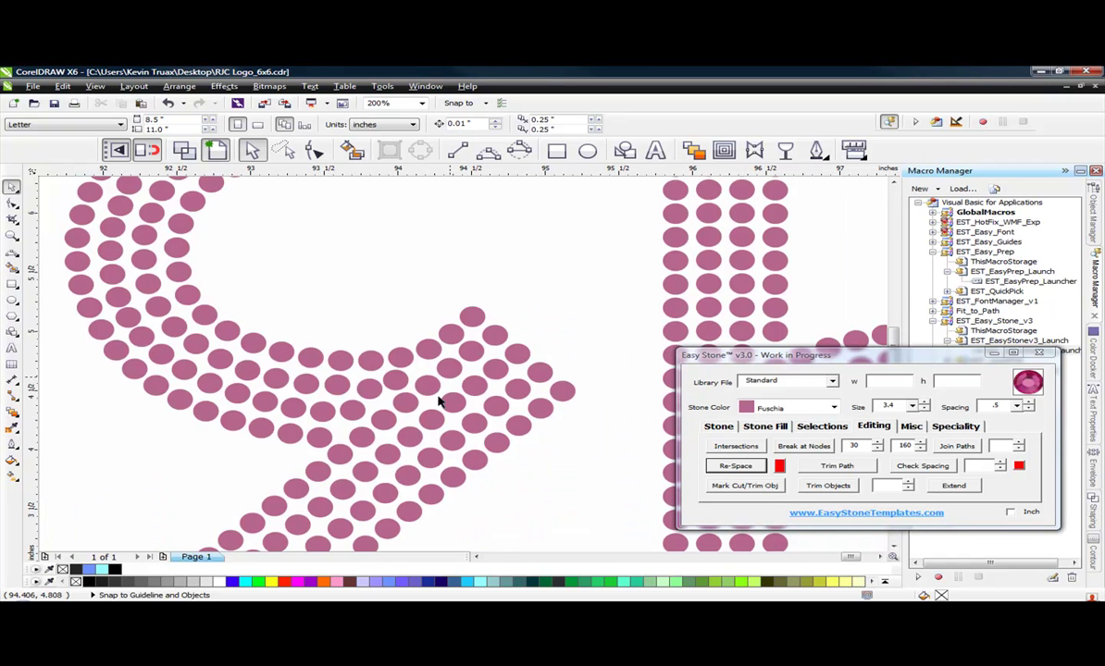
- Freehand-select all stones of the lower arc to the right of the vertical stem and delete them
scroll(438, 400, down, 1)
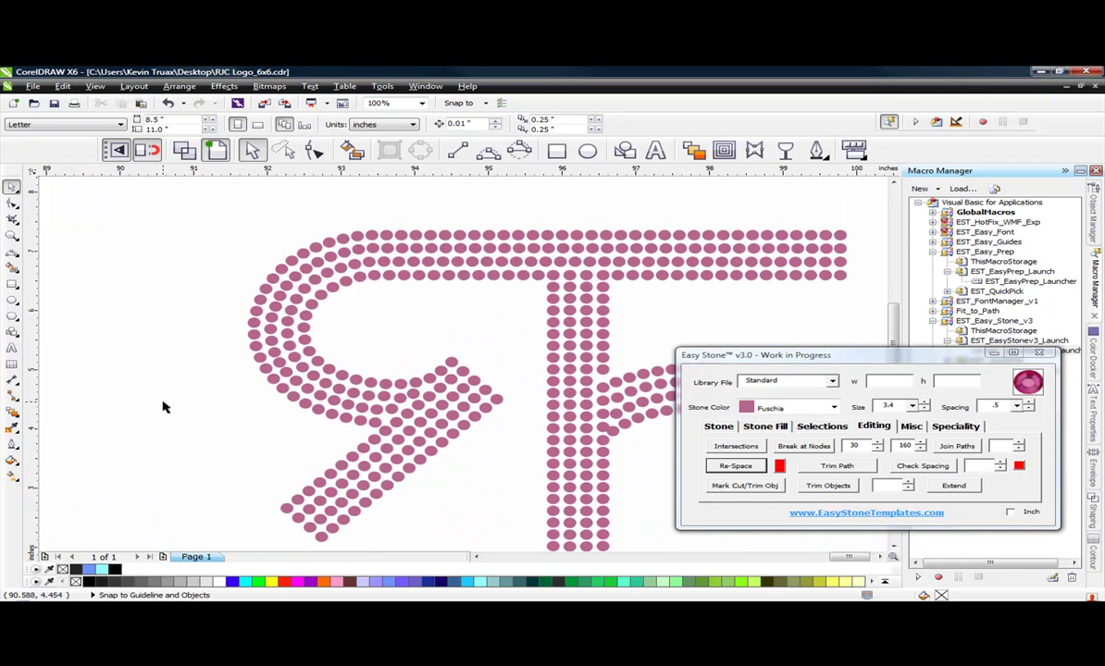
scroll(136, 306, down, 1)
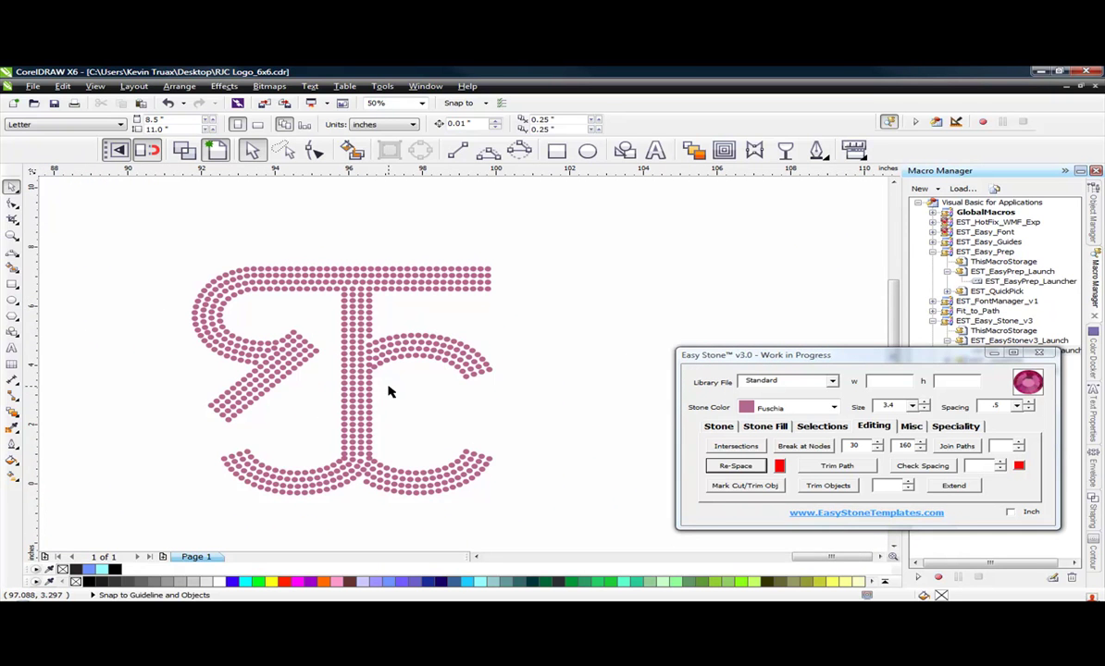
scroll(335, 501, up, 1)
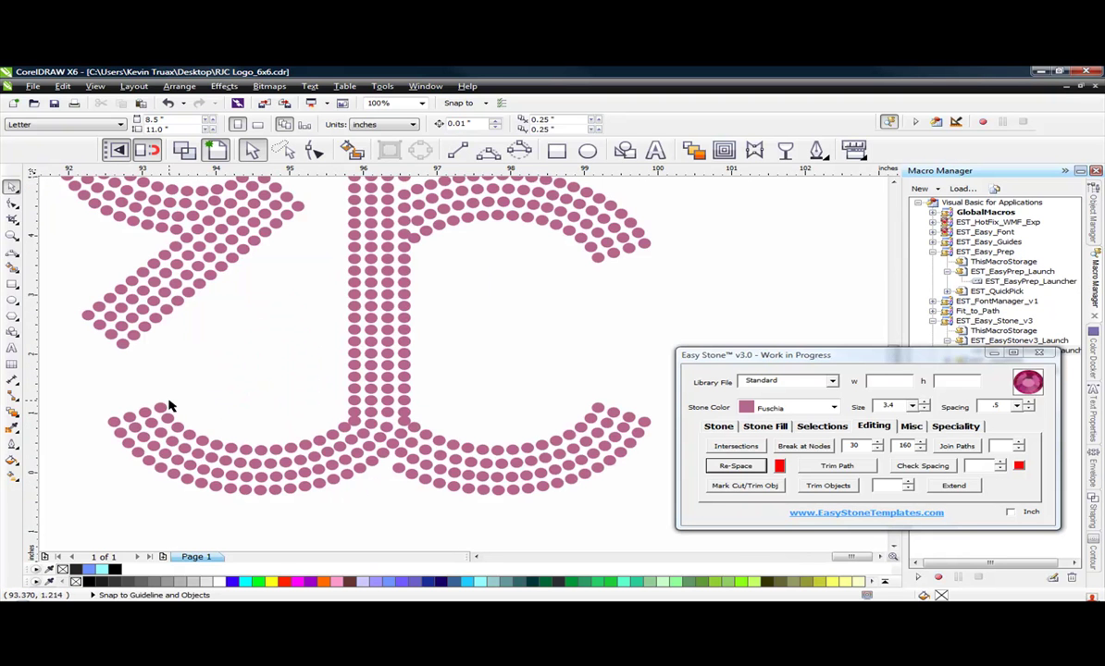
scroll(366, 434, down, 1)
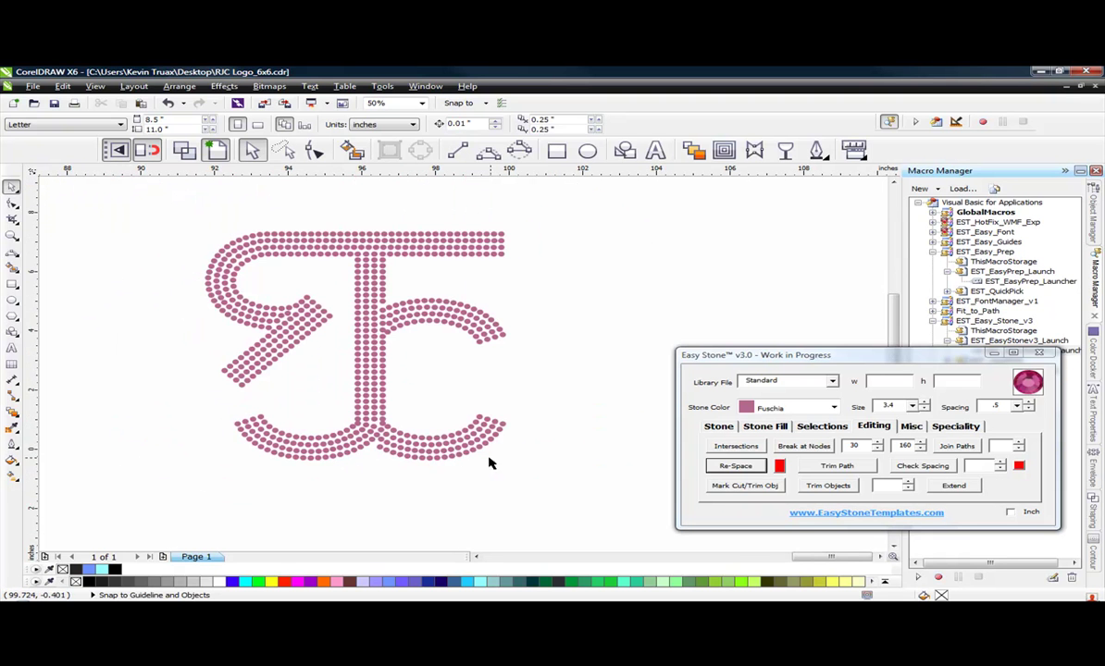
scroll(404, 462, up, 2)
scroll(284, 388, down, 1)
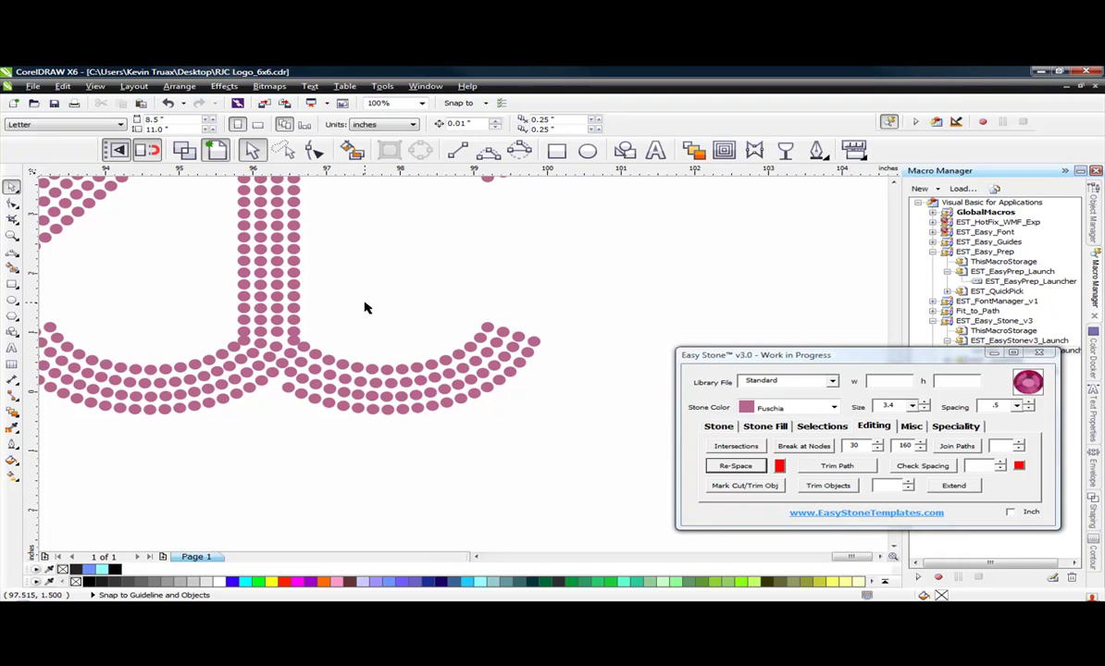
click(285, 150)
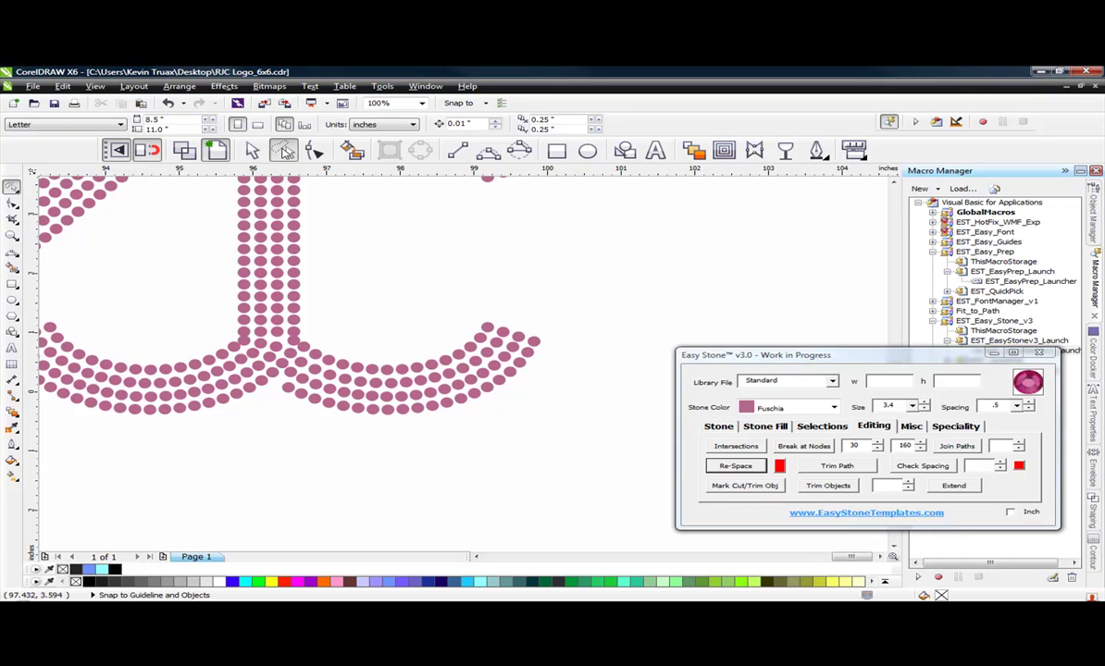
mouse_move(453, 309)
mouse_down()
mouse_move(282, 449)
mouse_move(268, 344)
mouse_move(285, 332)
mouse_move(291, 364)
mouse_up()
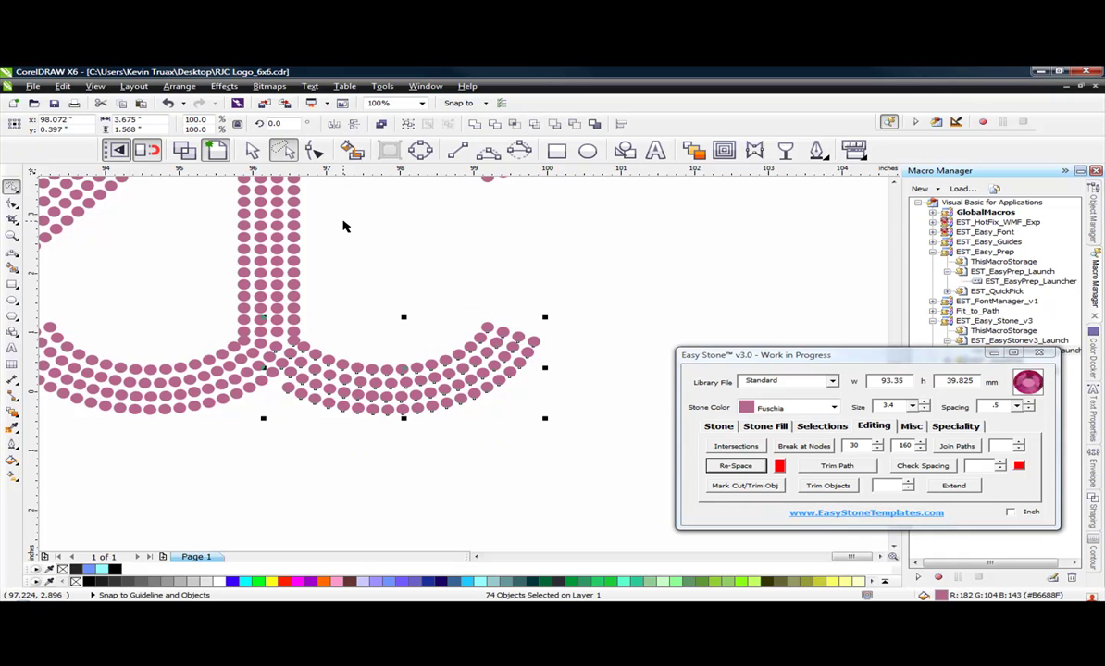
key(Delete)
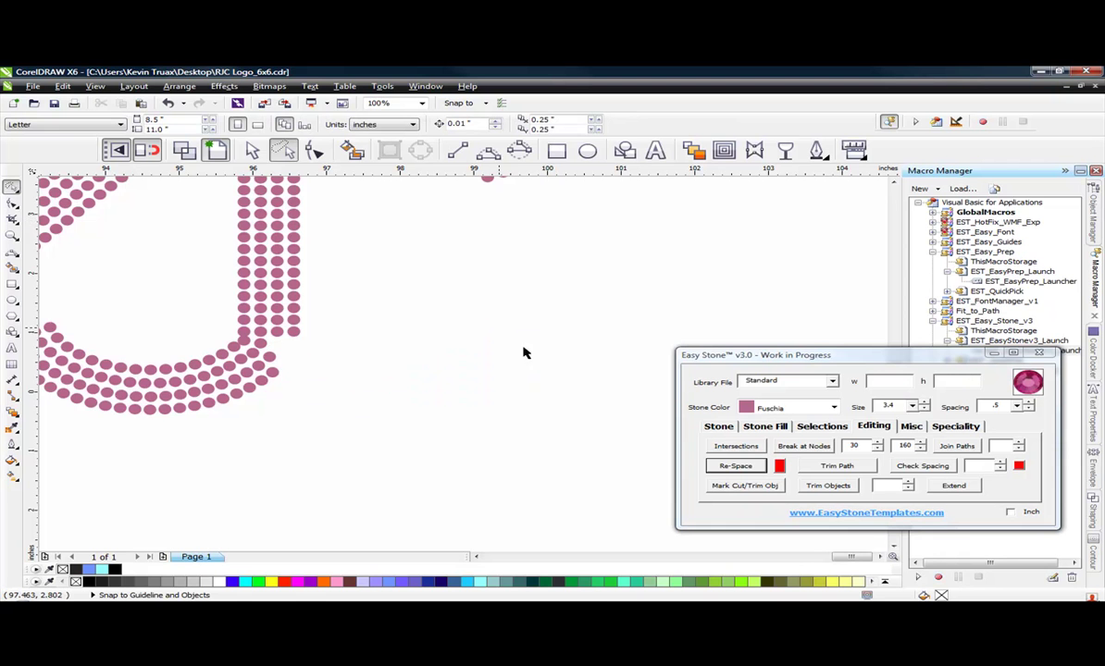
- Select the four stones in the bottom row of the vertical stem and group them
scroll(520, 338, down, 2)
scroll(388, 349, up, 1)
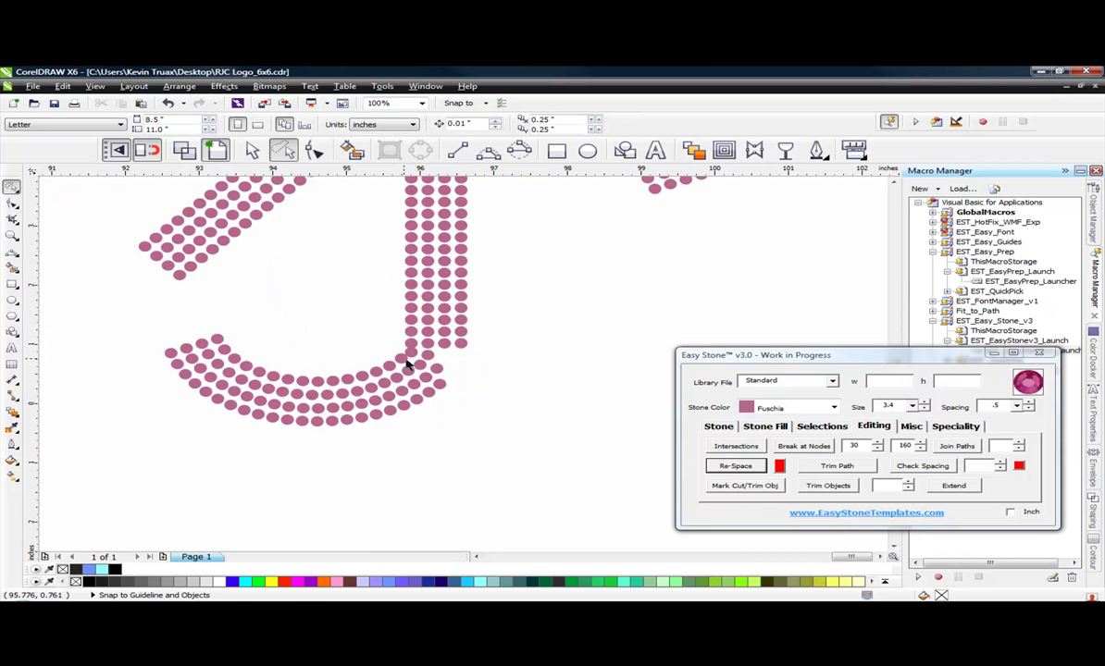
scroll(434, 352, up, 2)
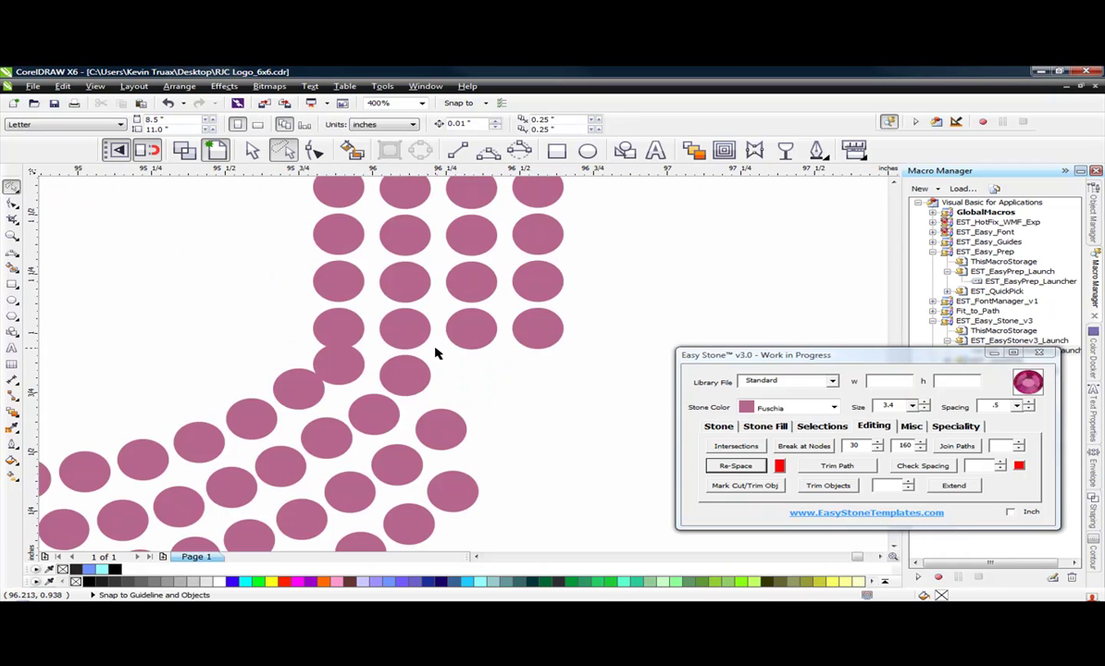
click(328, 328)
shift+click(419, 316)
shift+click(470, 327)
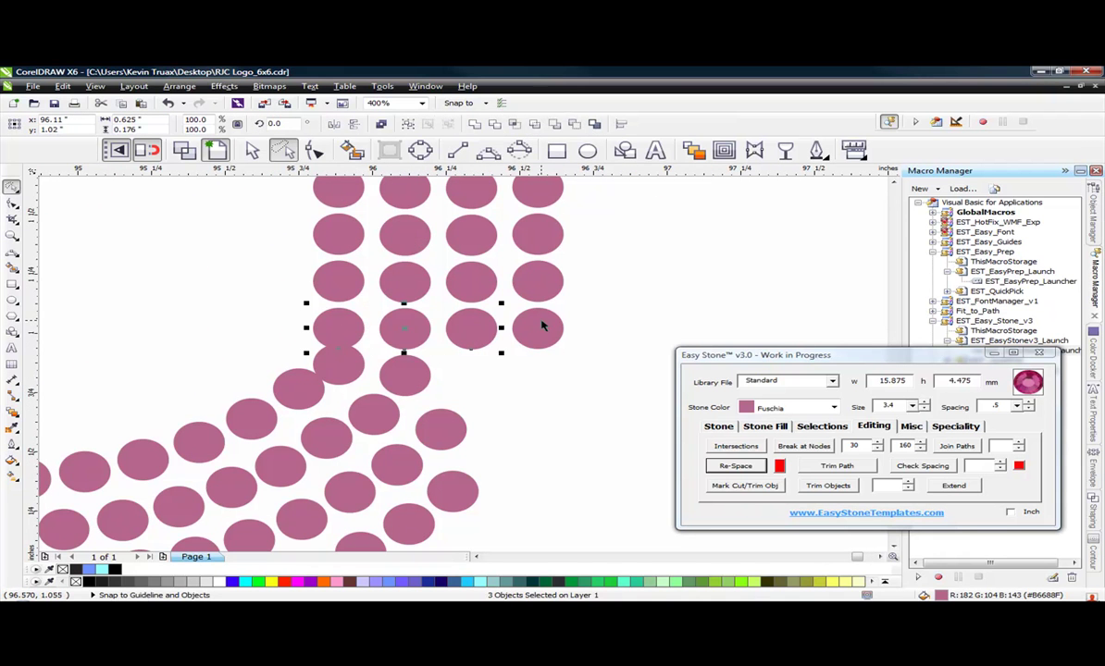
shift+click(542, 325)
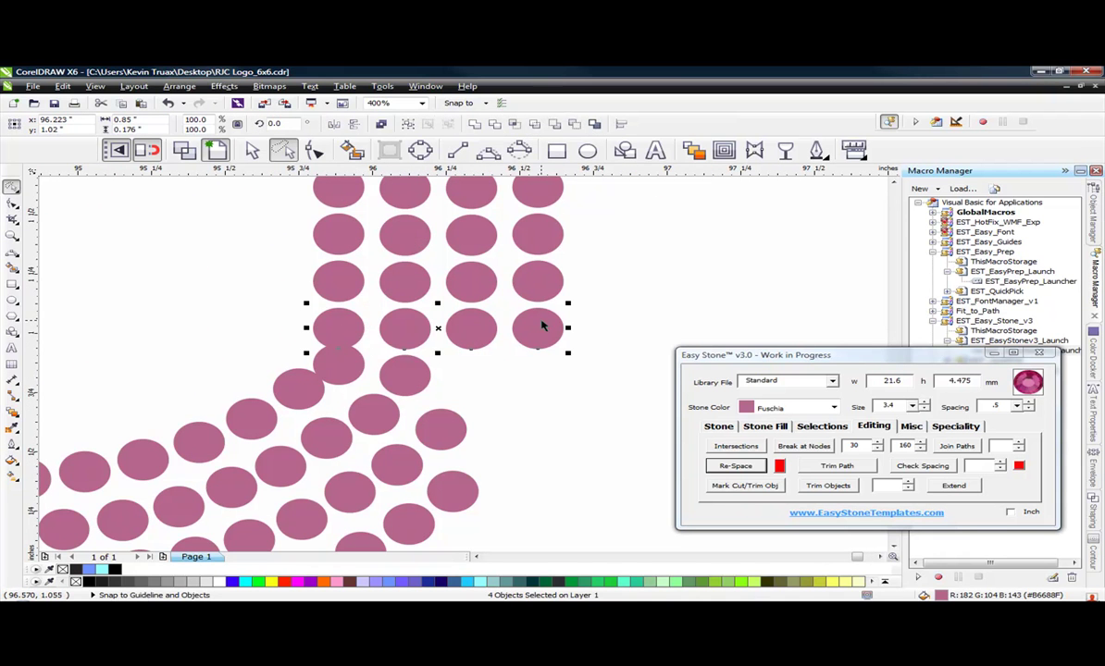
click(500, 366)
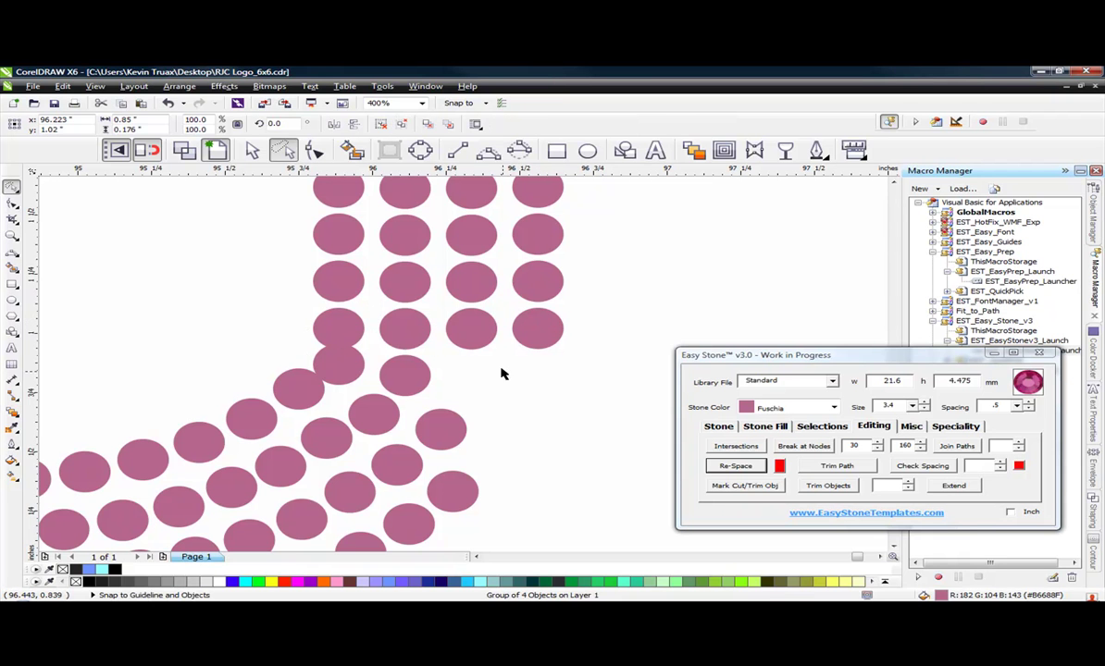
- Recolour the end stone of the arc's third row light cyan (#99FFFF) and centre it horizontally under the grouped stem row
click(441, 427)
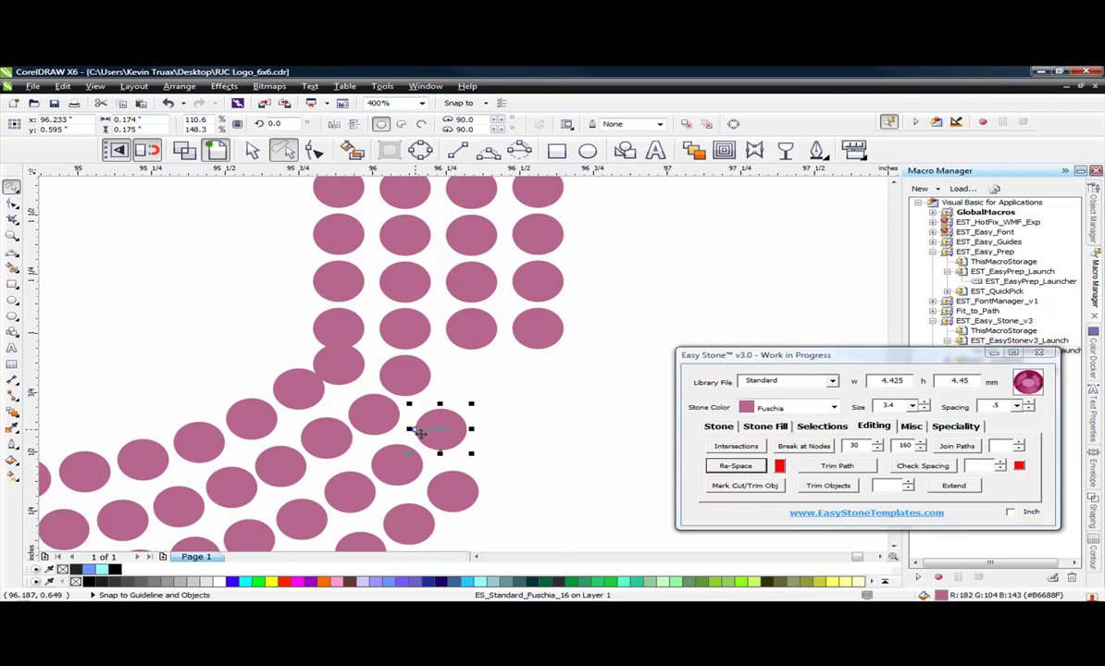
drag(485, 578, 426, 426)
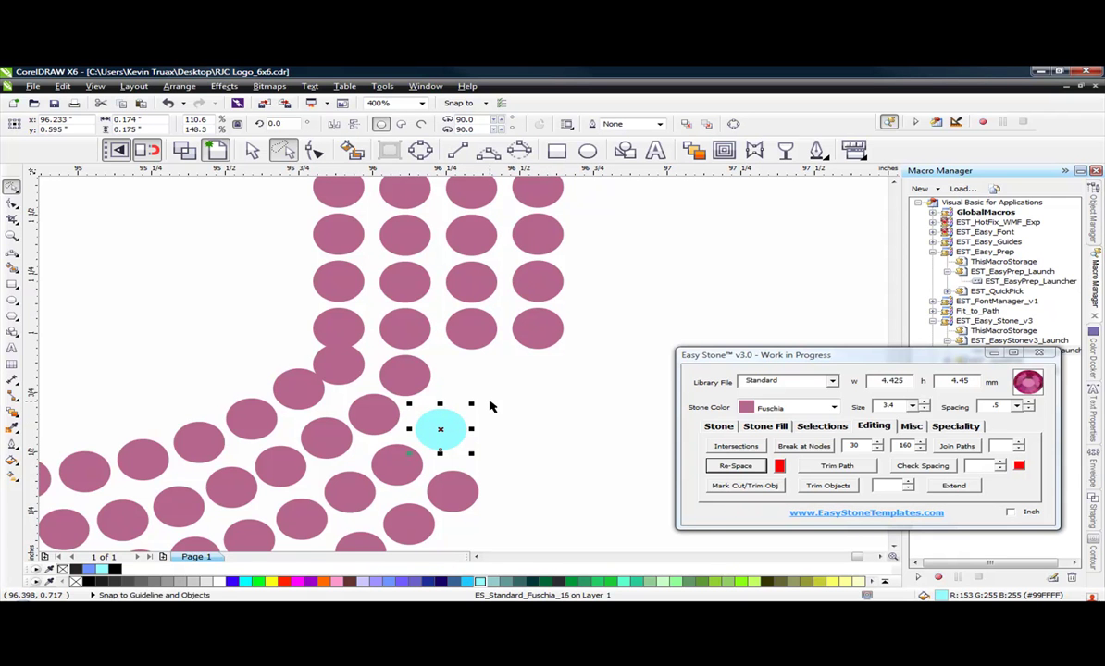
shift+click(472, 335)
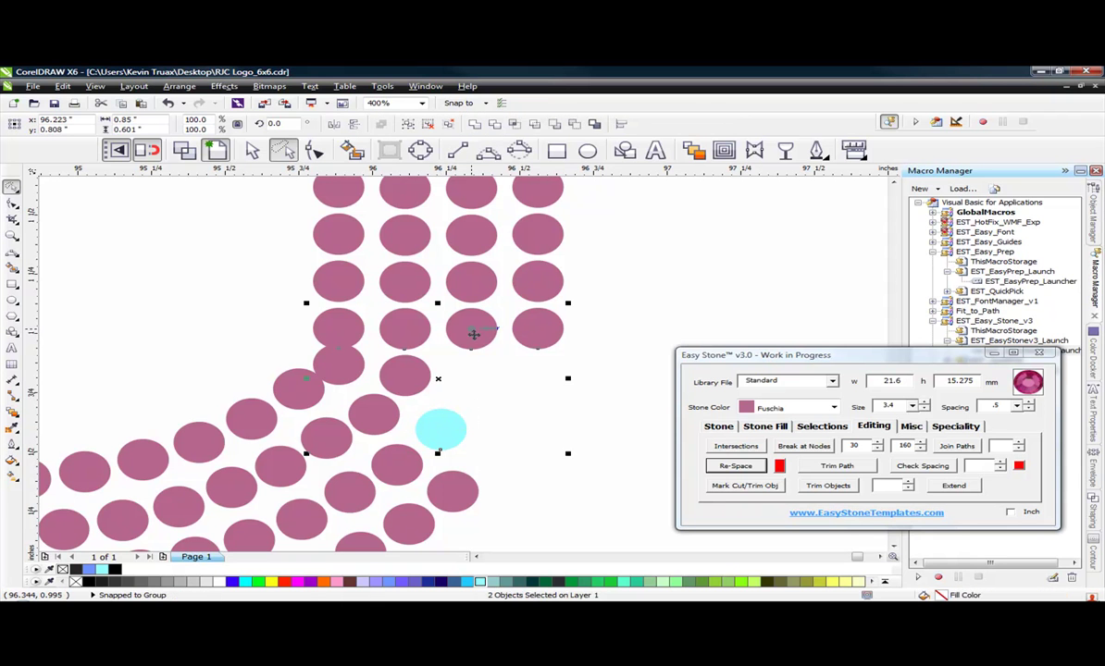
click(439, 432)
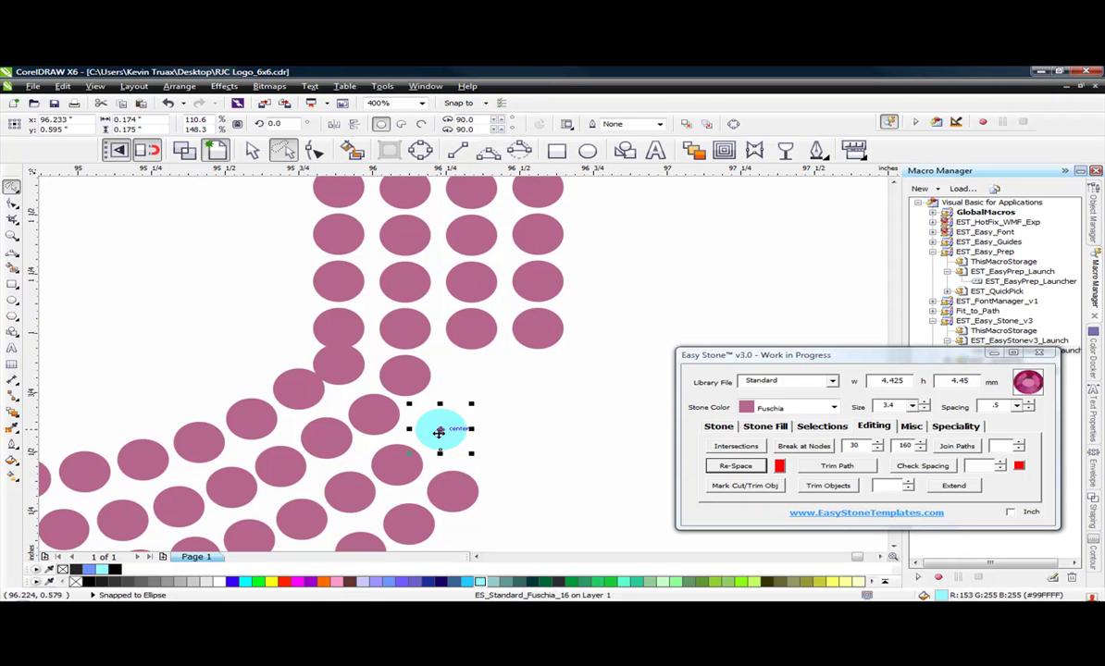
shift+click(462, 333)
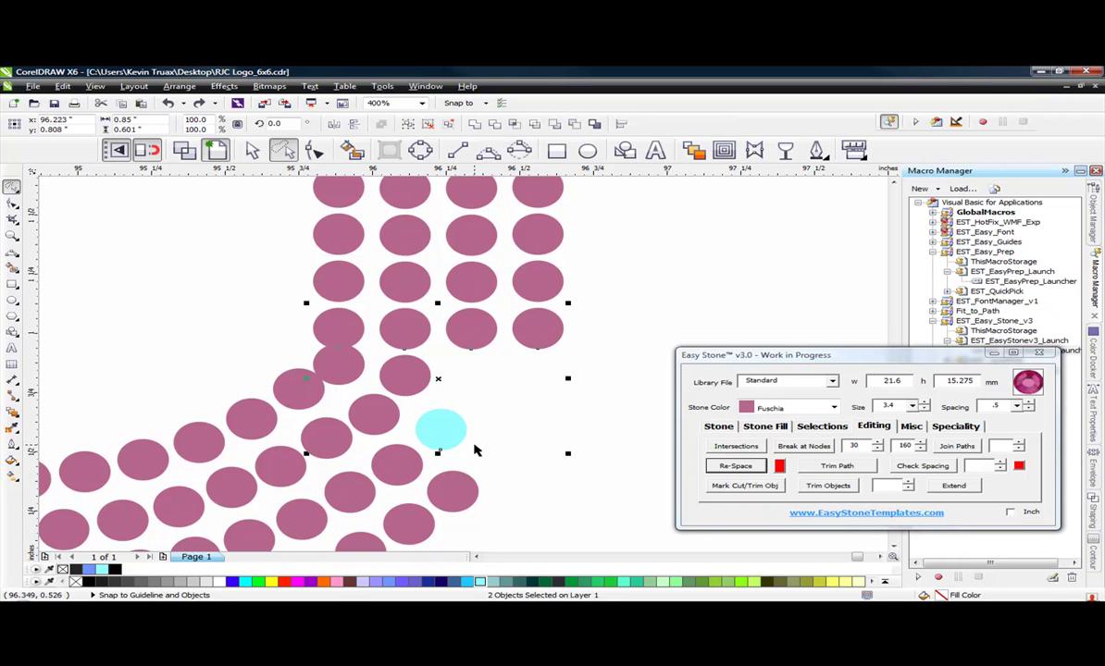
drag(438, 429, 436, 429)
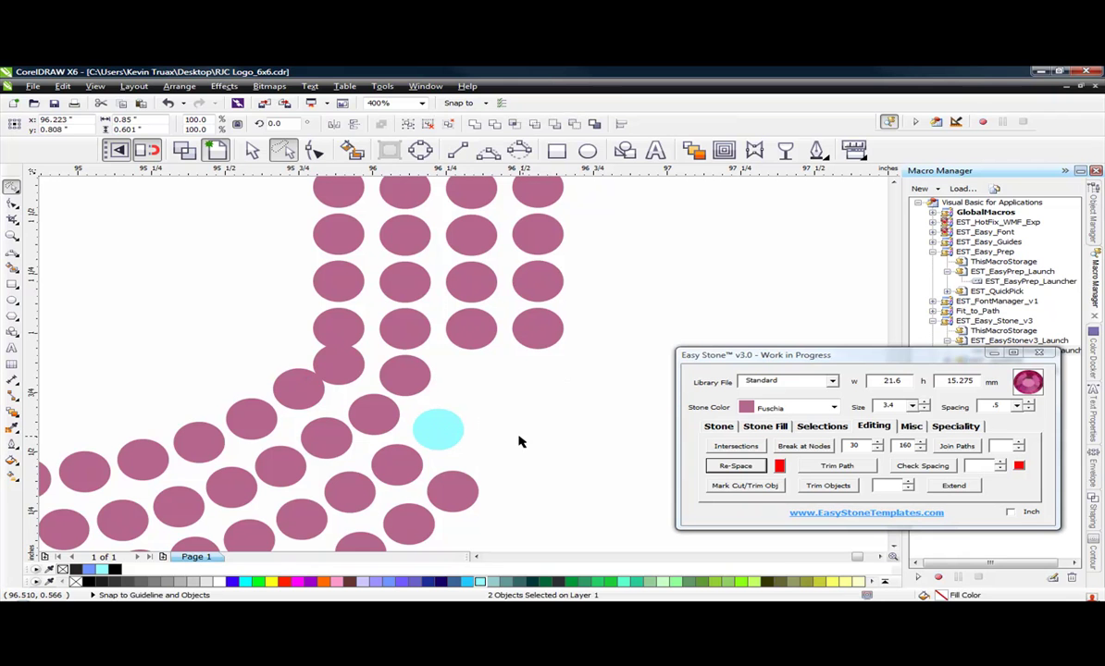
click(438, 432)
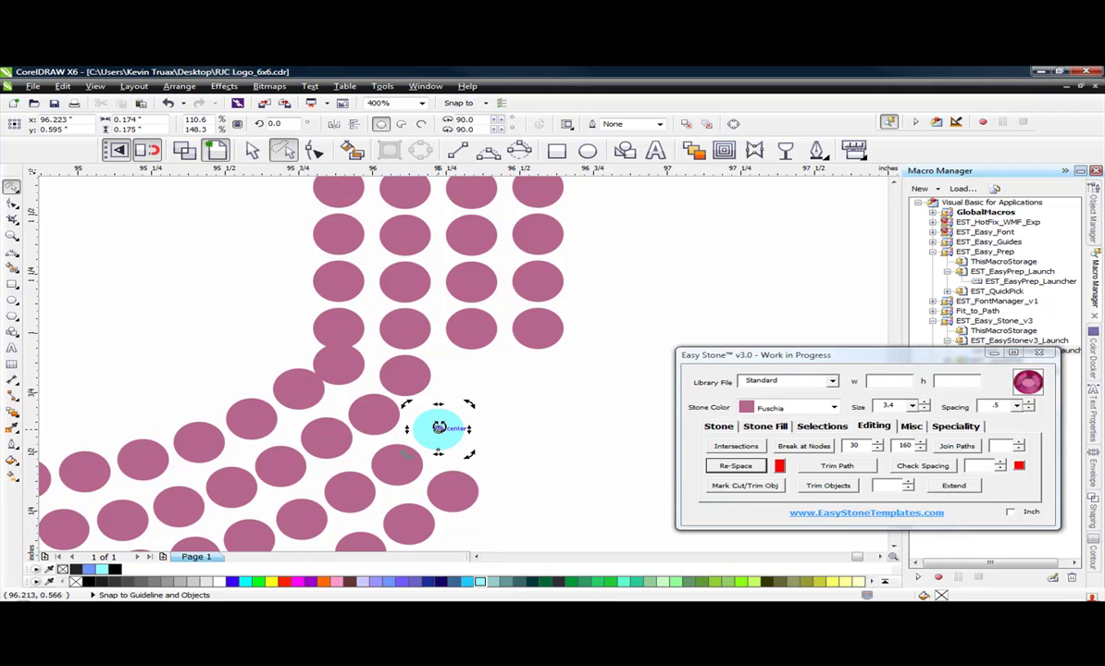
click(457, 342)
key(Escape)
click(442, 431)
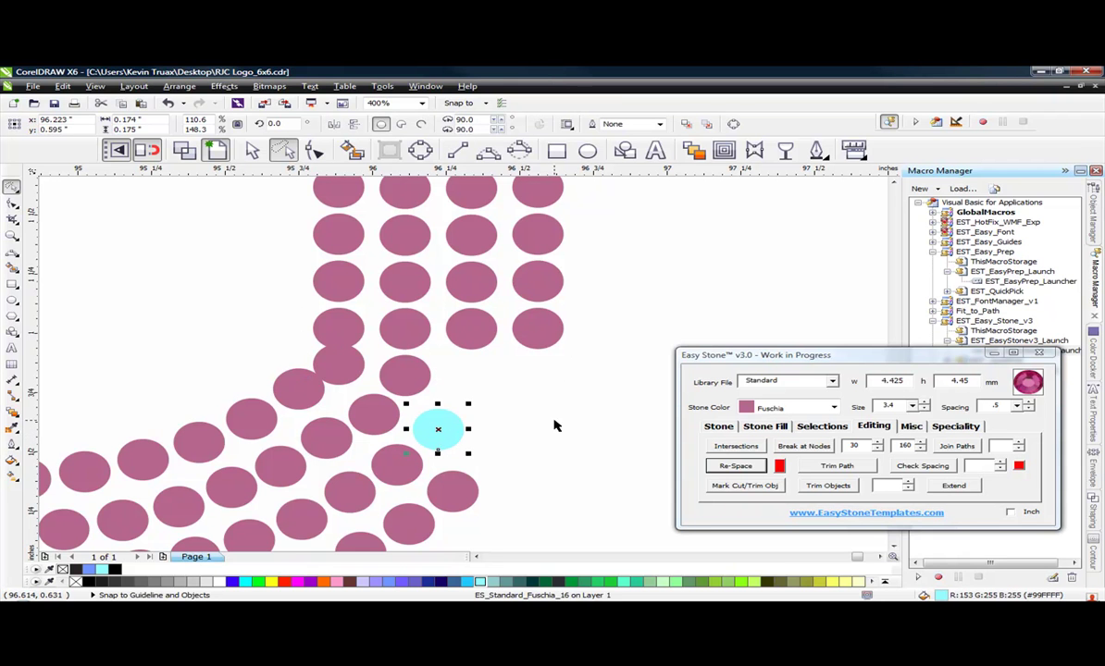
key(Escape)
- Freehand-select all stones of the lower arc and nudge them down about 0.05 in, clear of the stem's bottom row
scroll(546, 393, down, 5)
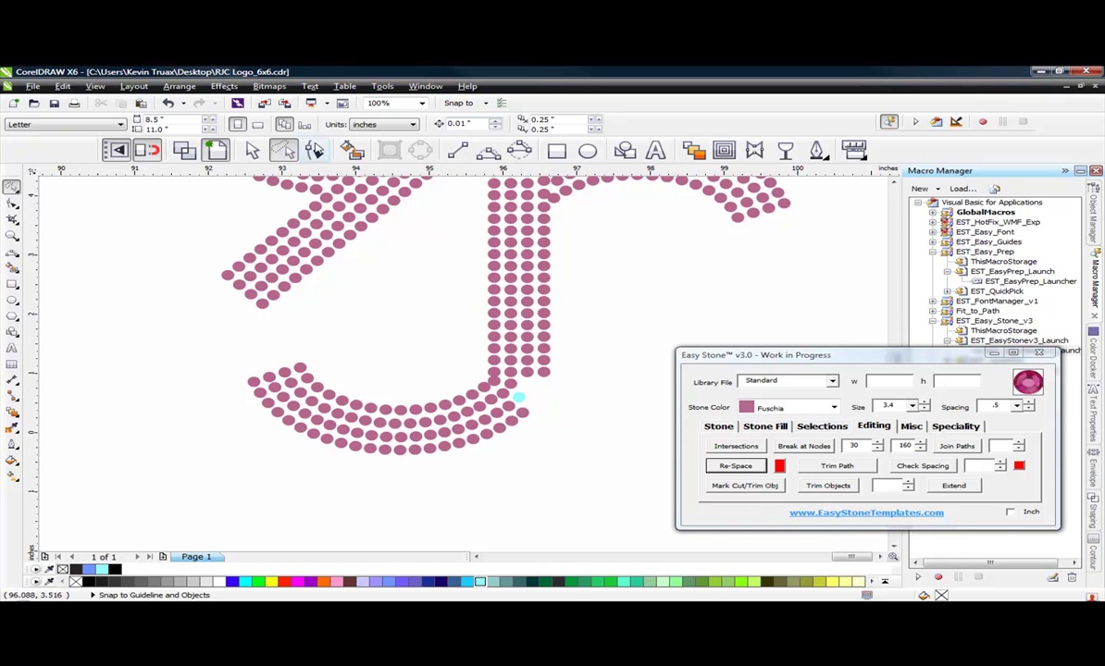
mouse_move(210, 369)
mouse_down()
mouse_move(246, 350)
mouse_move(493, 375)
mouse_move(564, 439)
mouse_move(313, 510)
mouse_move(208, 370)
mouse_up()
scroll(499, 376, up, 5)
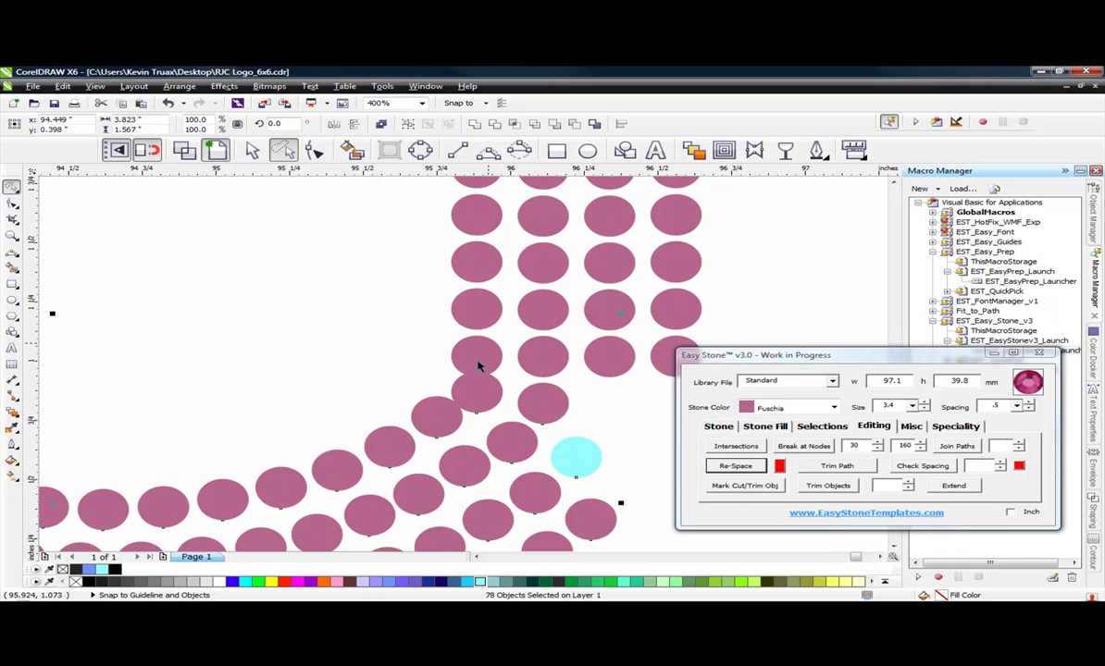
key(Down)
key(Down)
key(Down)
key(Down)
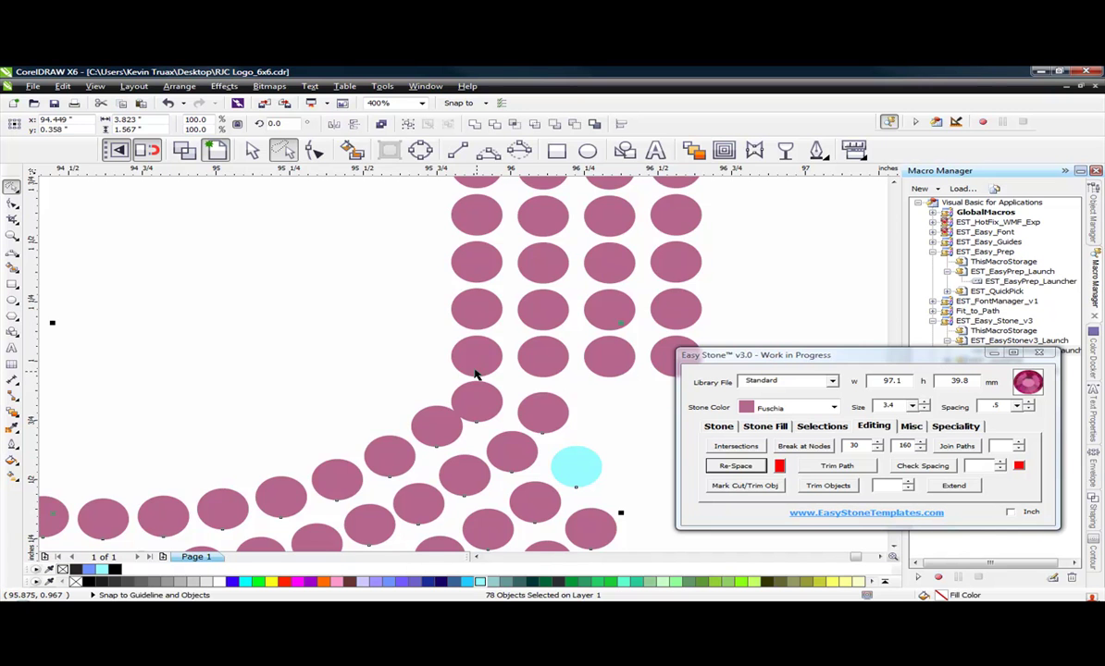
scroll(473, 374, up, 2)
key(Down)
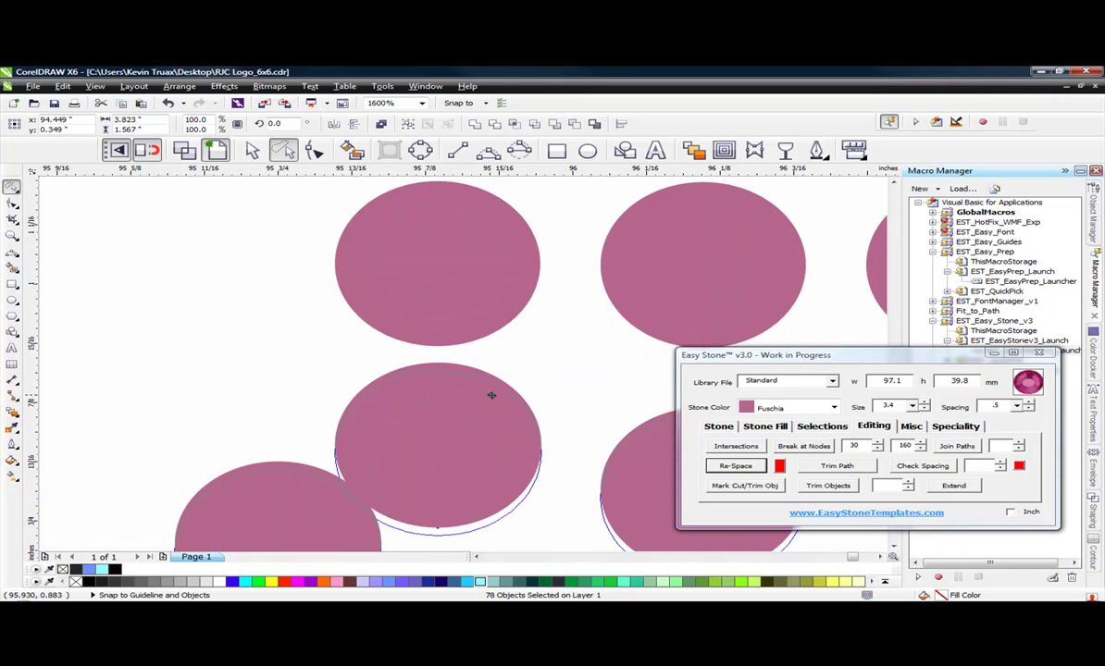
scroll(477, 370, down, 2)
click(325, 294)
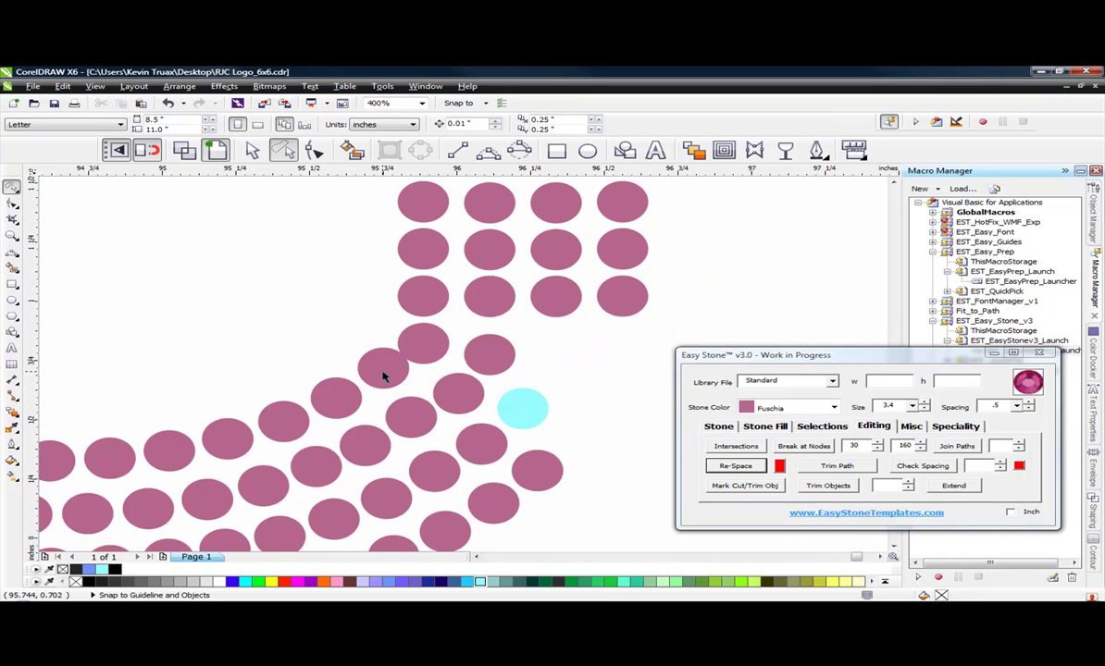
- Delete the inner-row arc stone that overlaps the end stone directly below the stem
click(380, 377)
scroll(381, 377, up, 1)
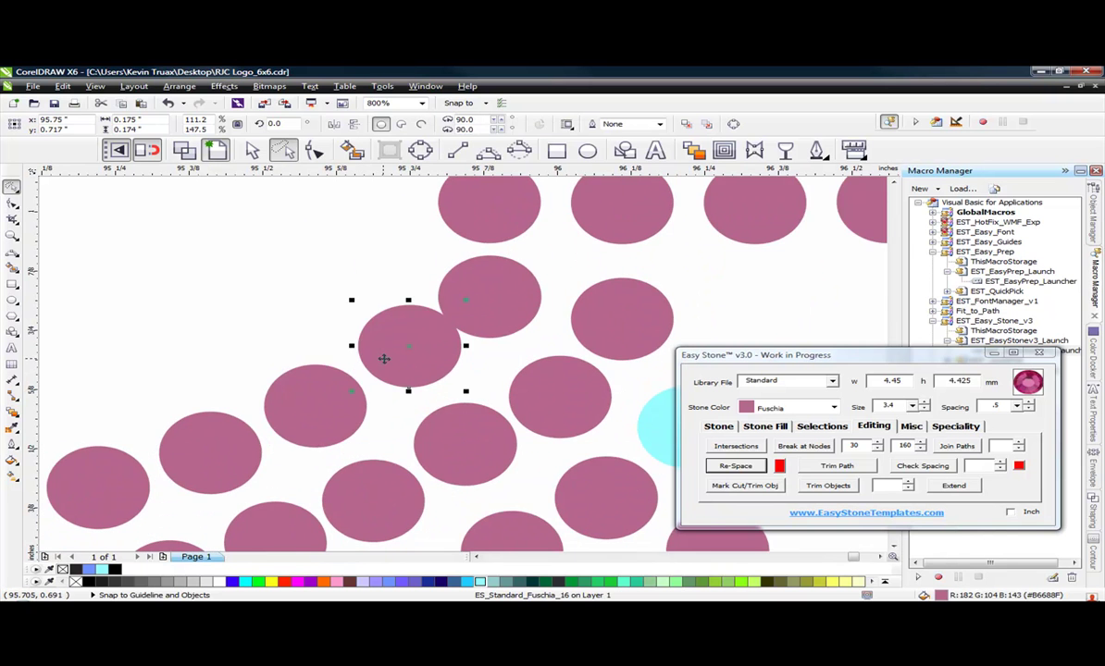
key(Delete)
scroll(463, 293, down, 2)
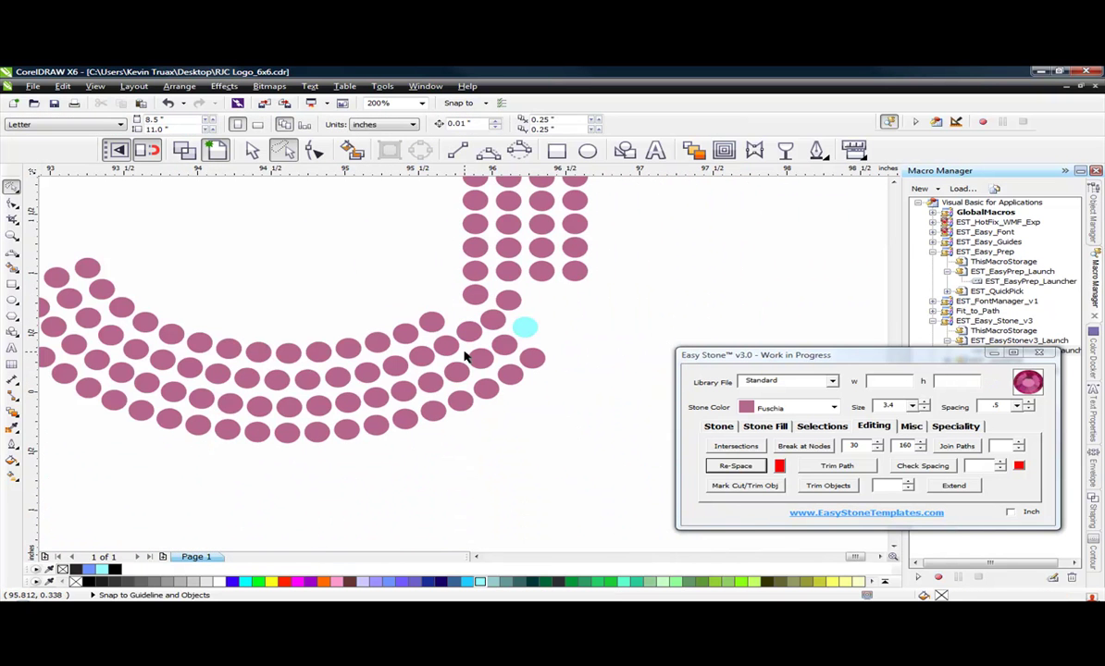
- Align the end stone of the arc's second row level with the inner-row end stone beneath the stem
scroll(479, 321, up, 1)
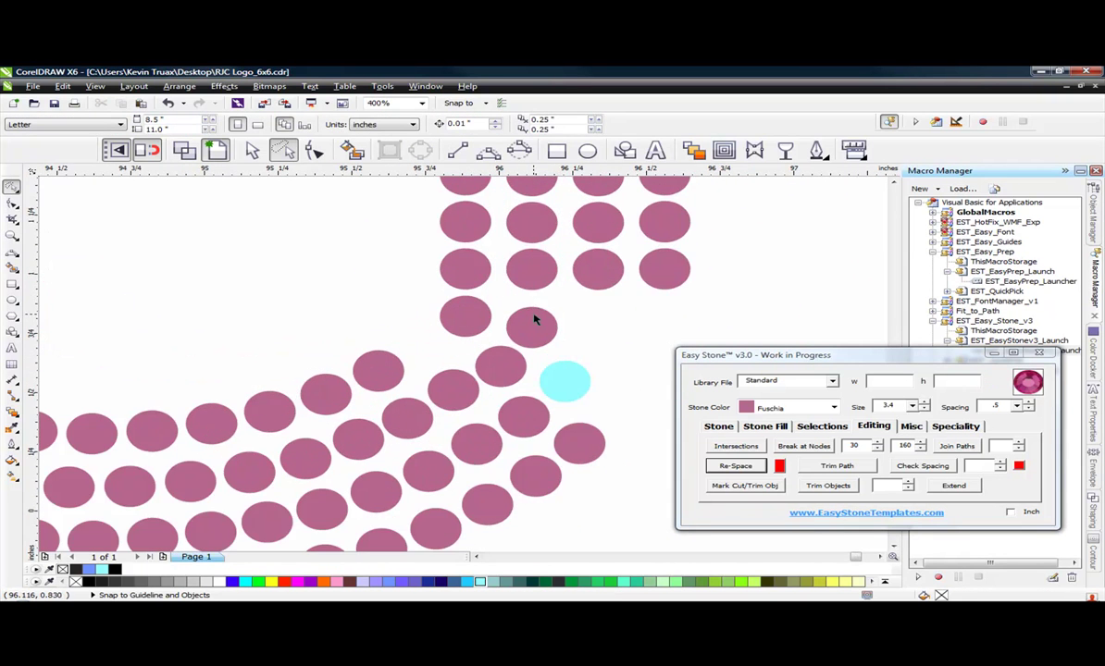
click(534, 321)
scroll(546, 291, up, 1)
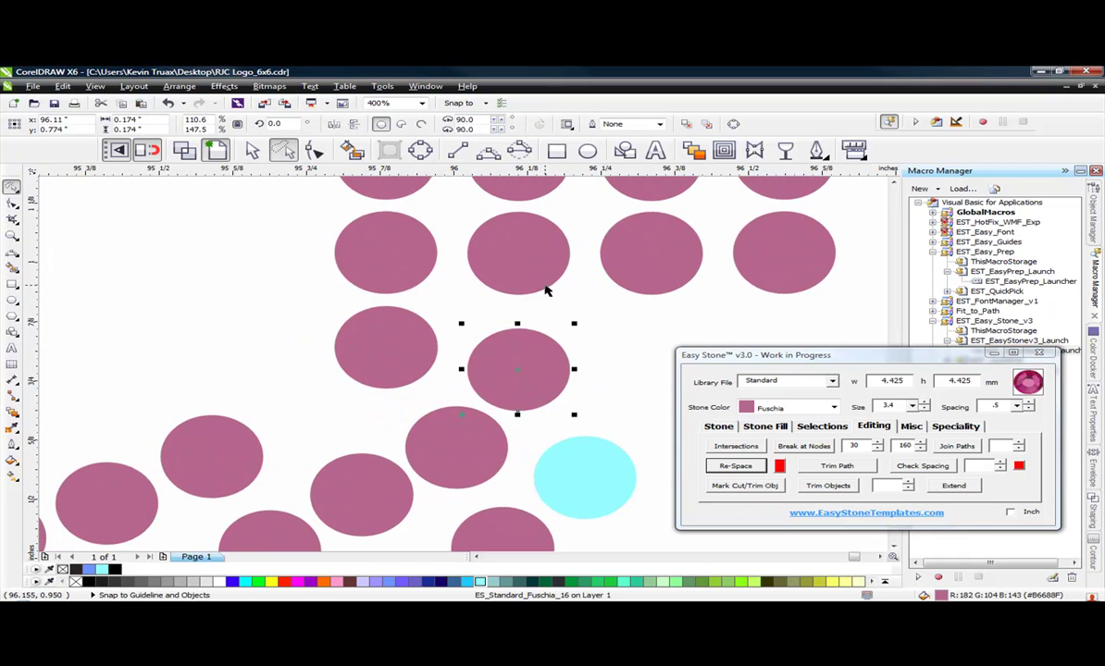
shift+click(422, 333)
key(e)
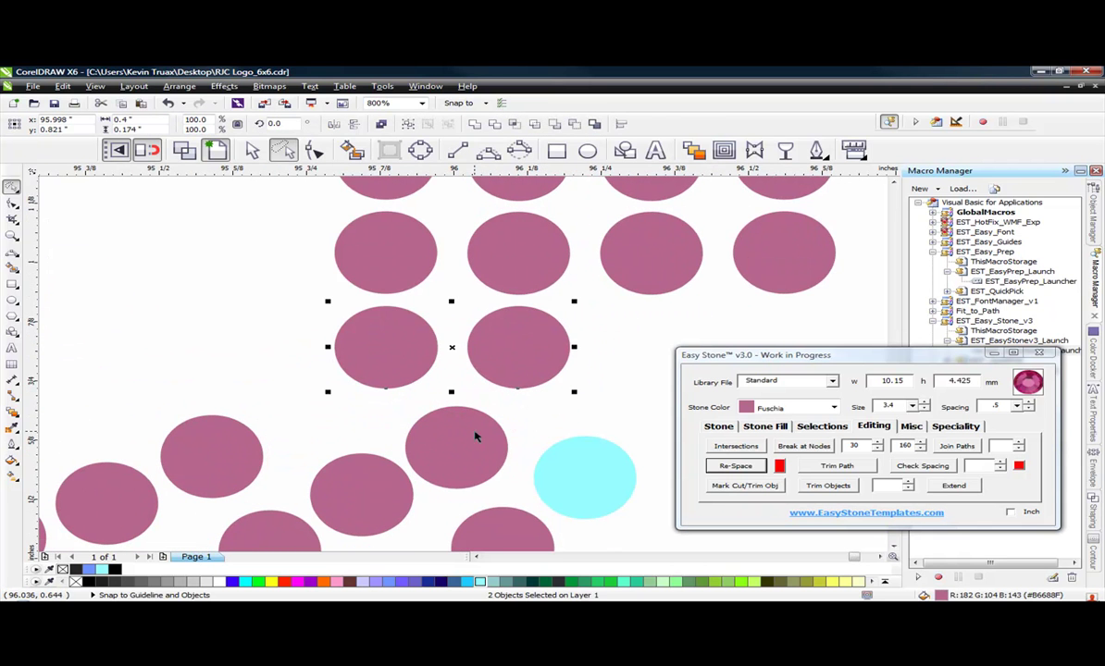
- Move the next stones of the arc's second row slightly toward its end stone to even out their spacing
scroll(475, 437, up, 2)
drag(485, 451, 533, 401)
scroll(469, 355, down, 3)
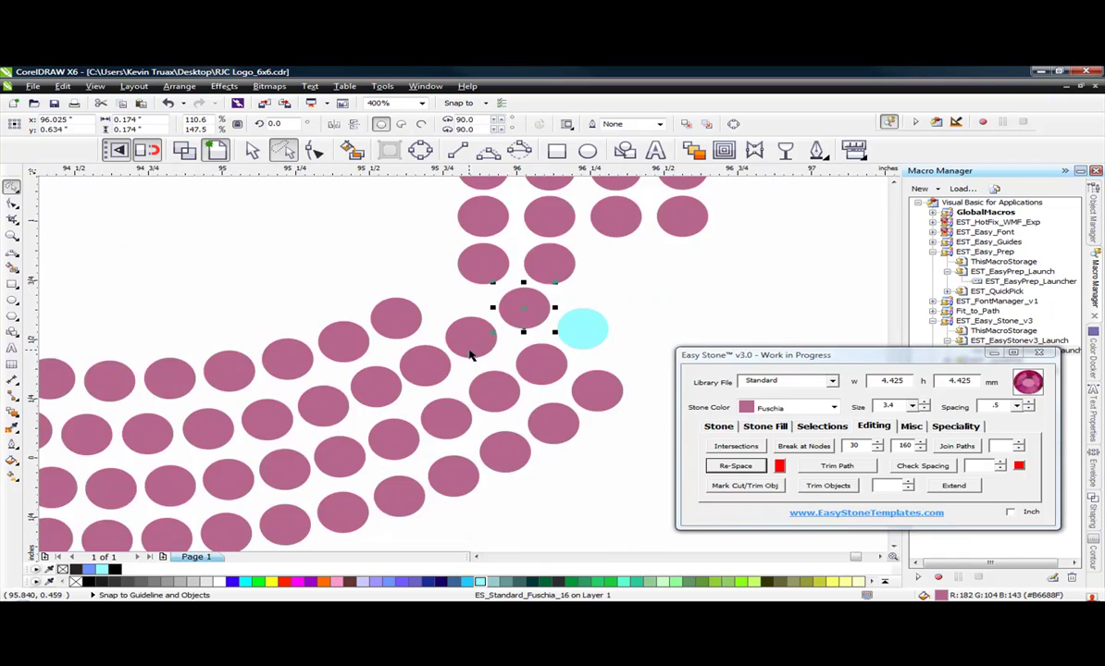
scroll(469, 354, up, 2)
drag(471, 353, 498, 366)
scroll(508, 352, down, 2)
click(572, 501)
scroll(444, 358, up, 2)
scroll(469, 308, down, 2)
click(533, 436)
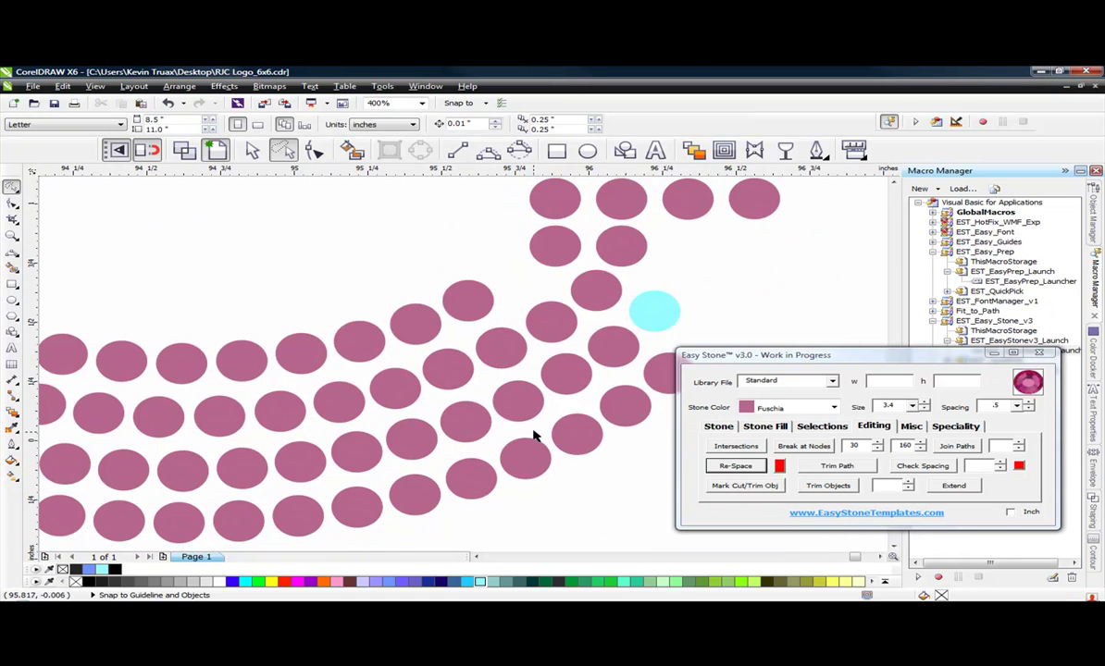
- Draw a two-segment 3-point guide curve along the arc's inner row, about 2.63 by 0.72 in, ending at the stone below the stem
scroll(521, 347, down, 1)
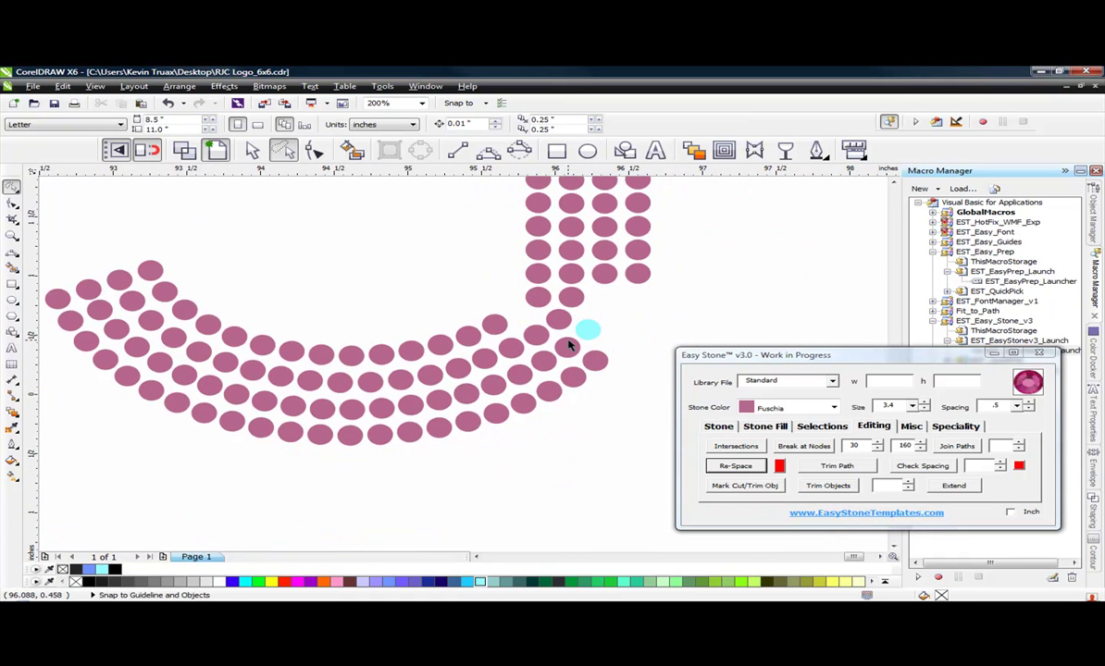
scroll(592, 318, up, 1)
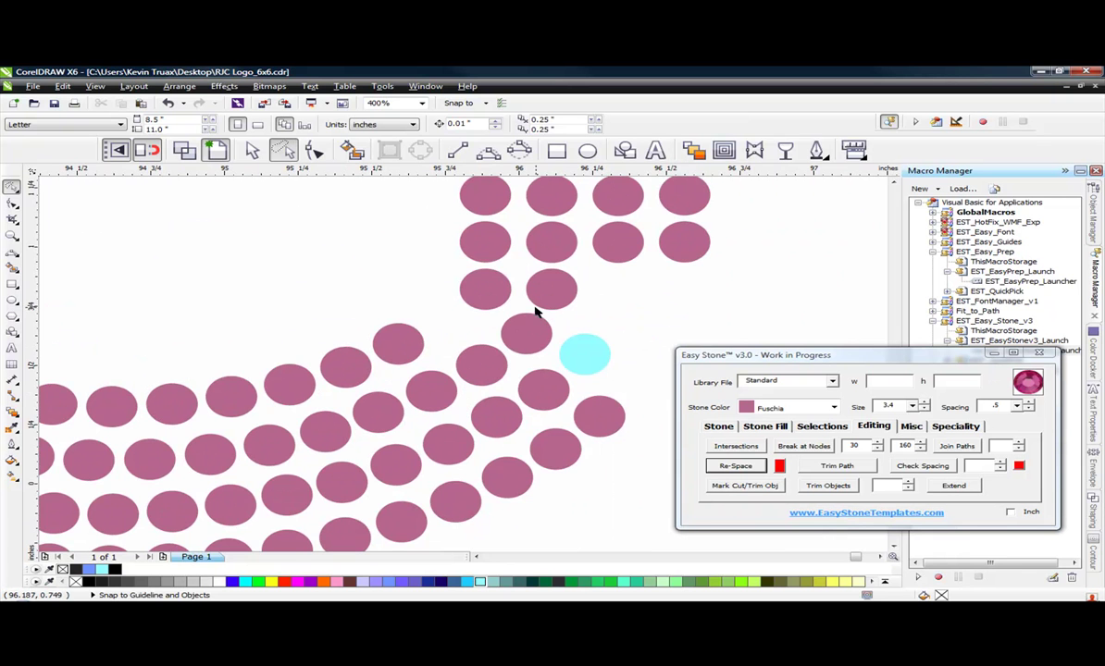
scroll(519, 322, down, 1)
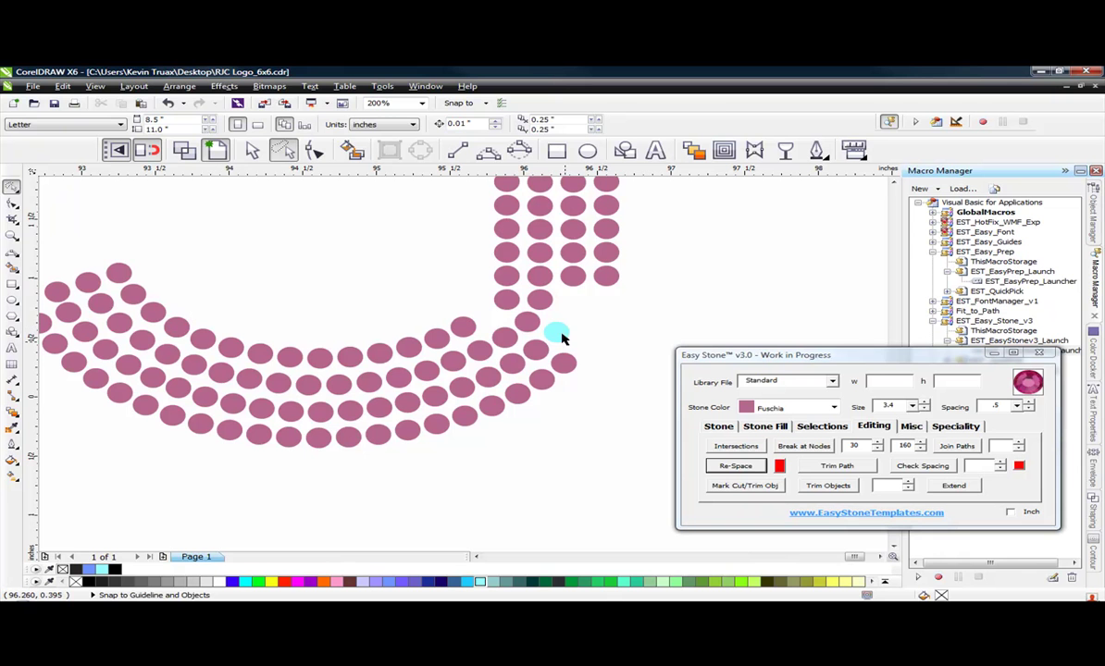
click(488, 150)
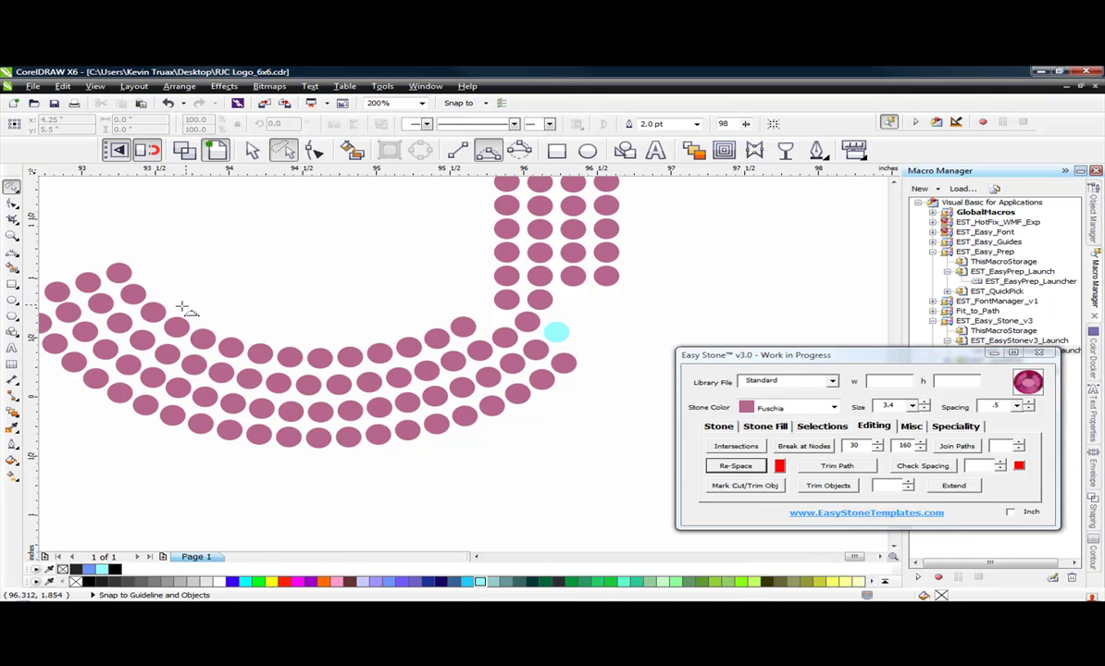
drag(118, 273, 290, 356)
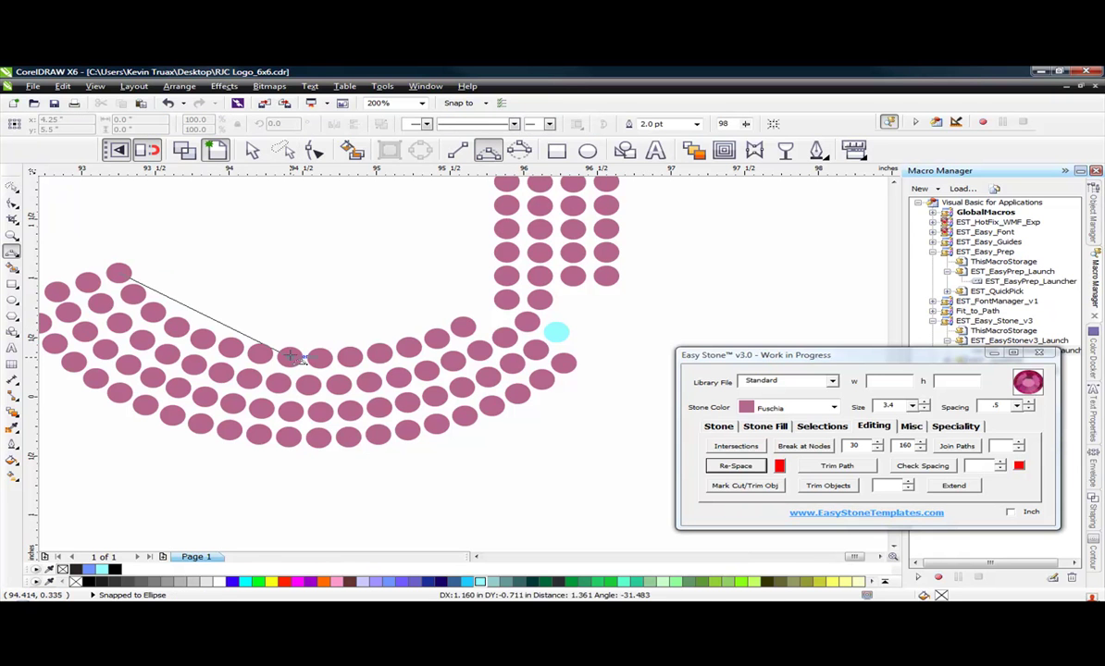
click(178, 321)
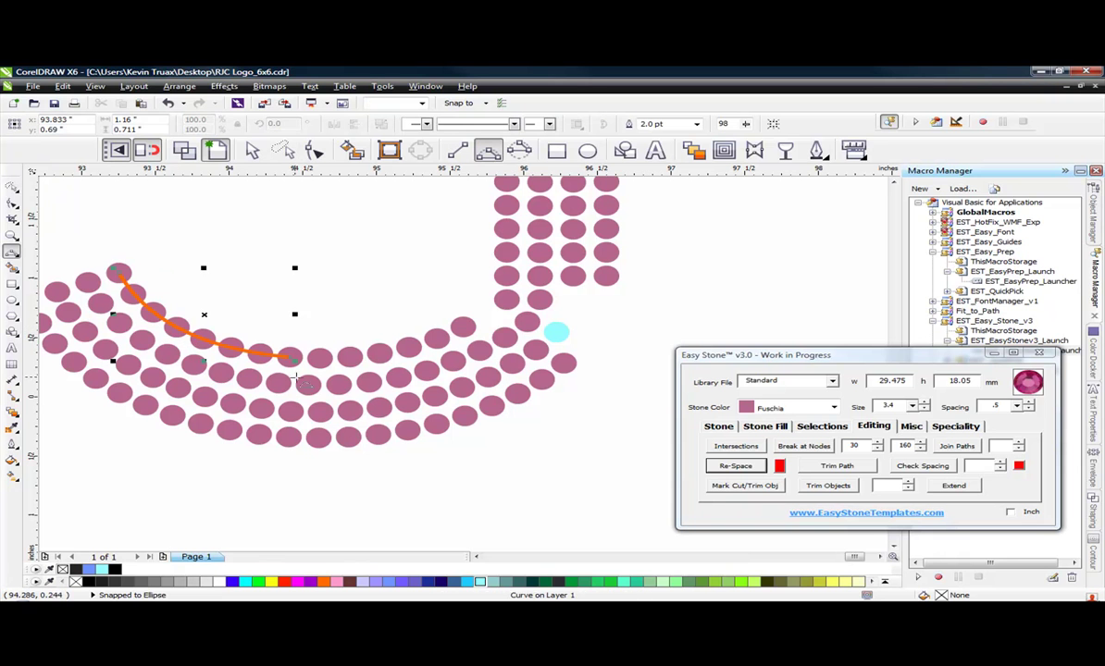
drag(292, 363, 290, 357)
drag(462, 327, 502, 297)
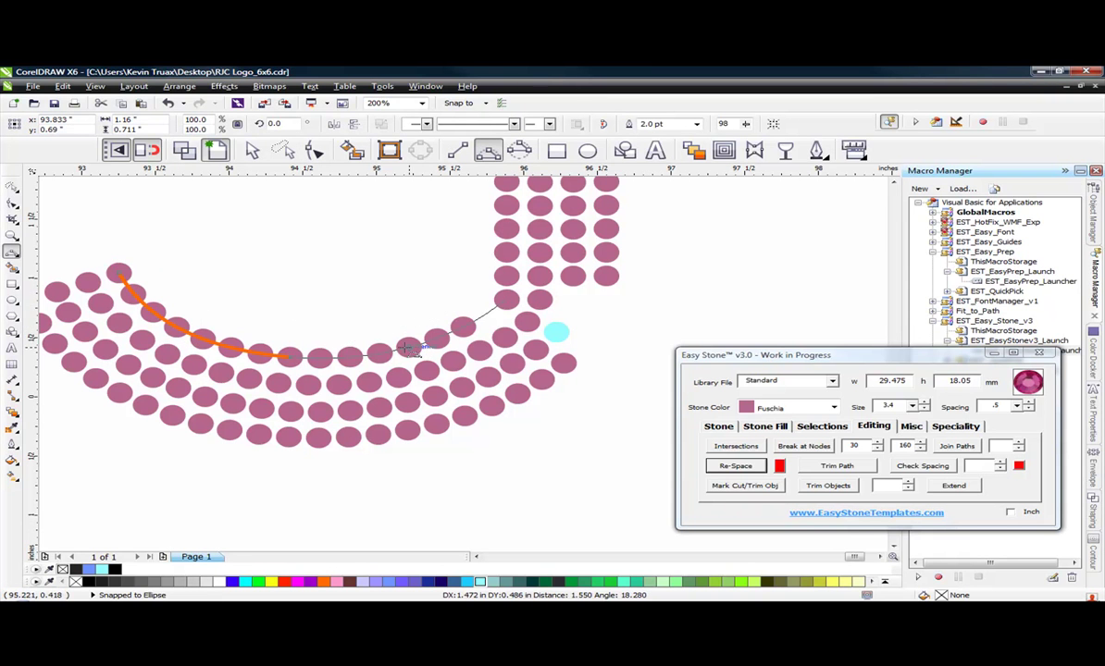
drag(407, 348, 435, 326)
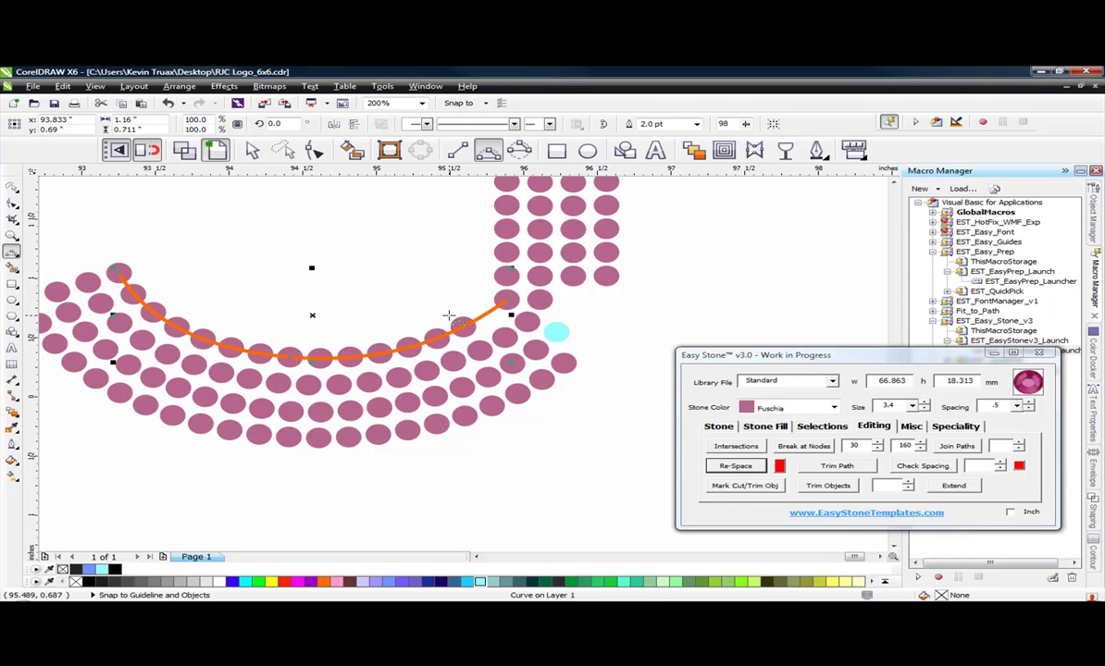
- Select the inner-row arc stones by the guide curve, Re-Space them evenly along it, and remove the guide
click(250, 151)
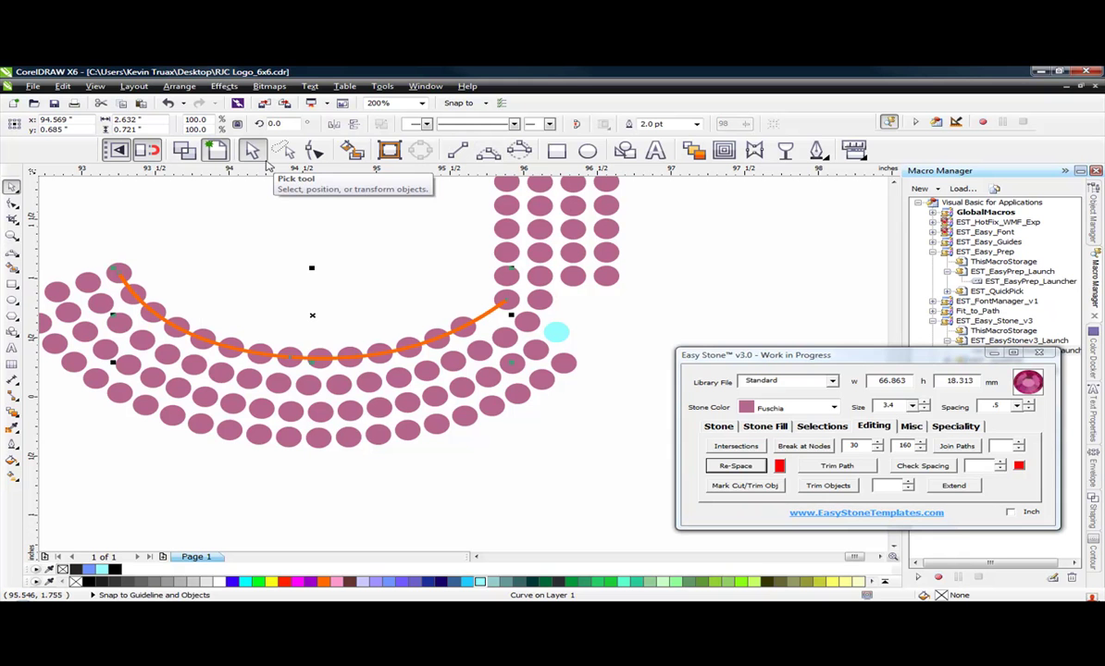
click(822, 425)
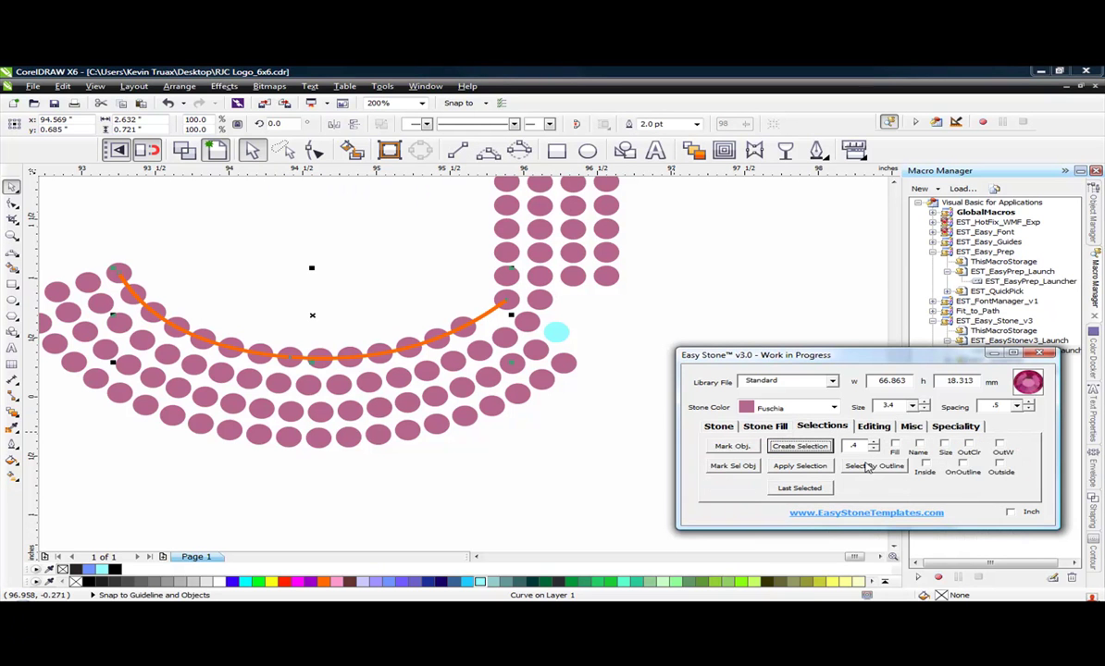
click(867, 466)
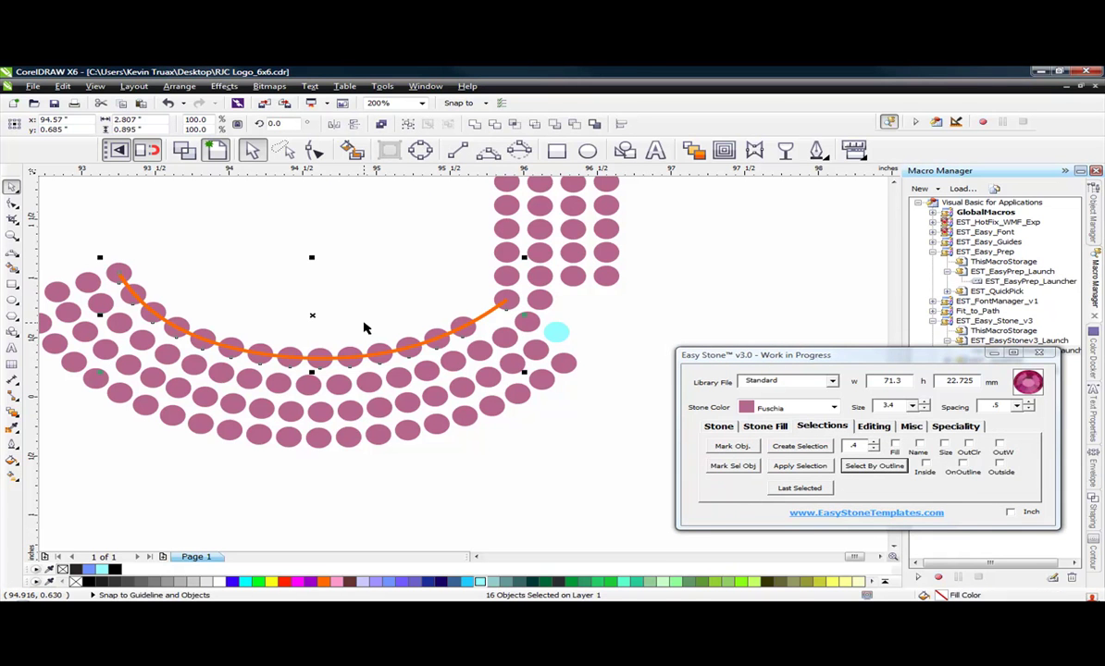
click(873, 427)
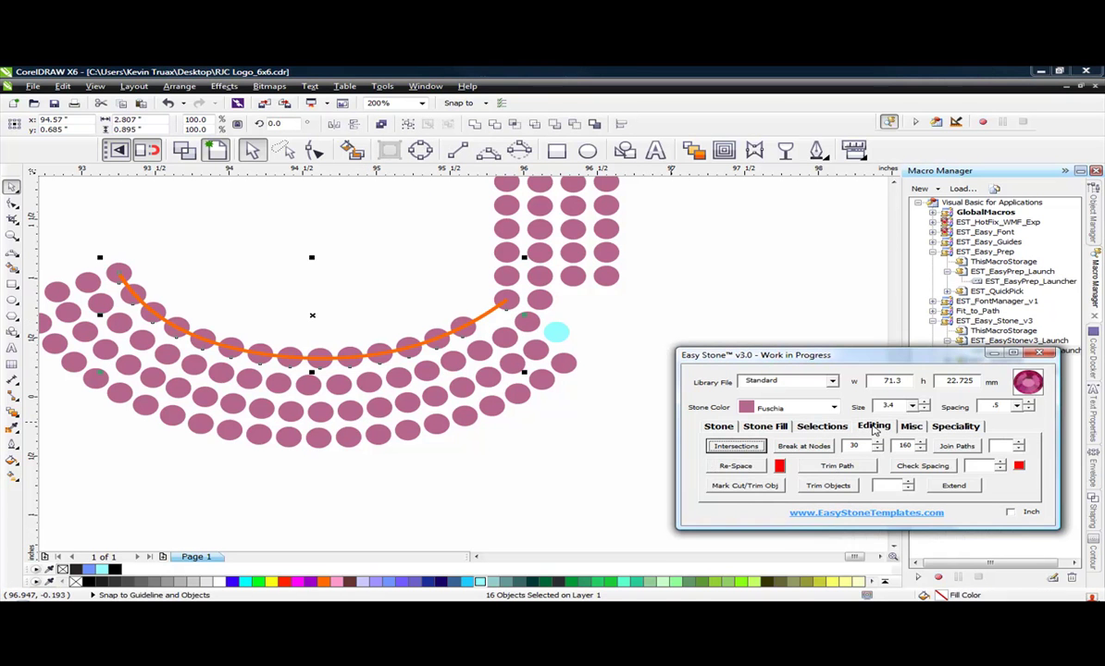
click(738, 468)
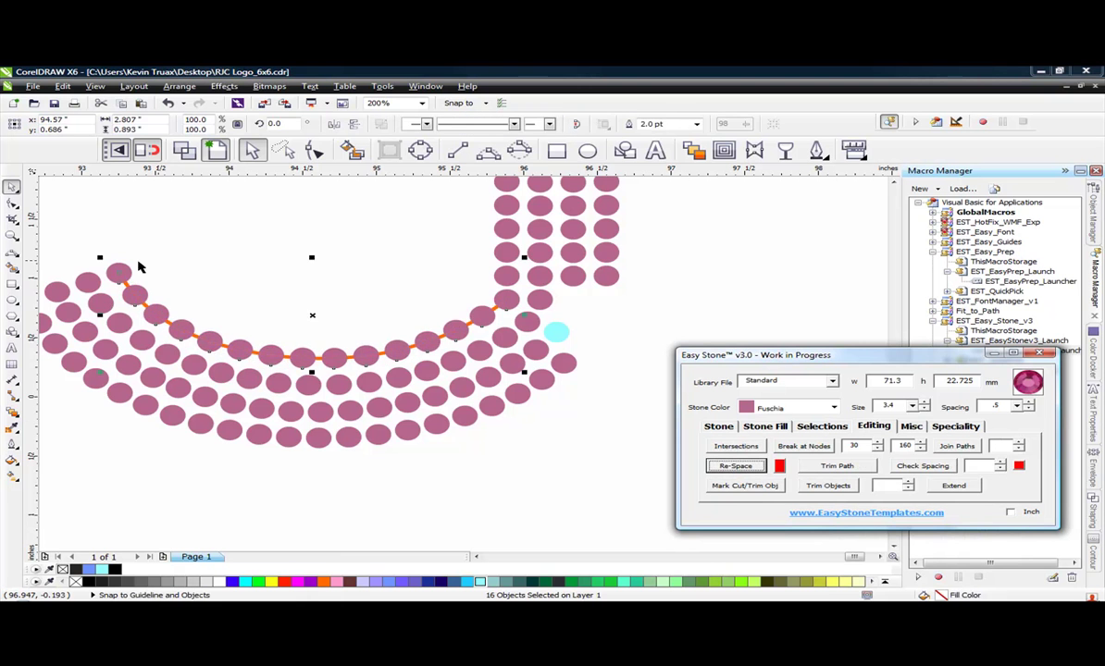
scroll(480, 317, up, 2)
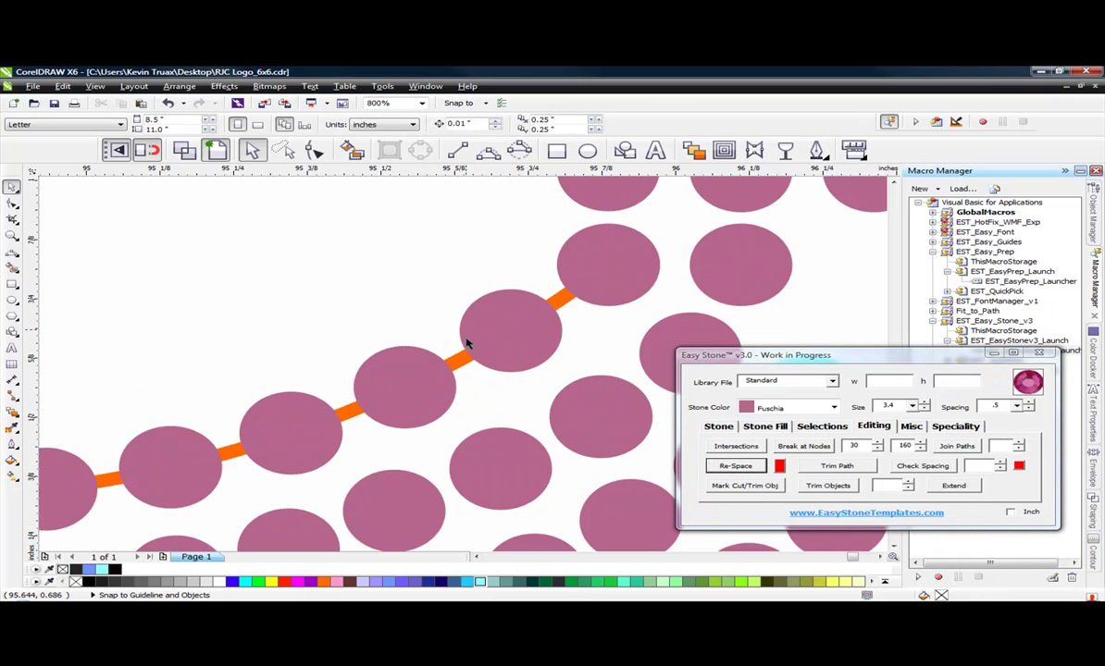
scroll(411, 291, down, 2)
key(Escape)
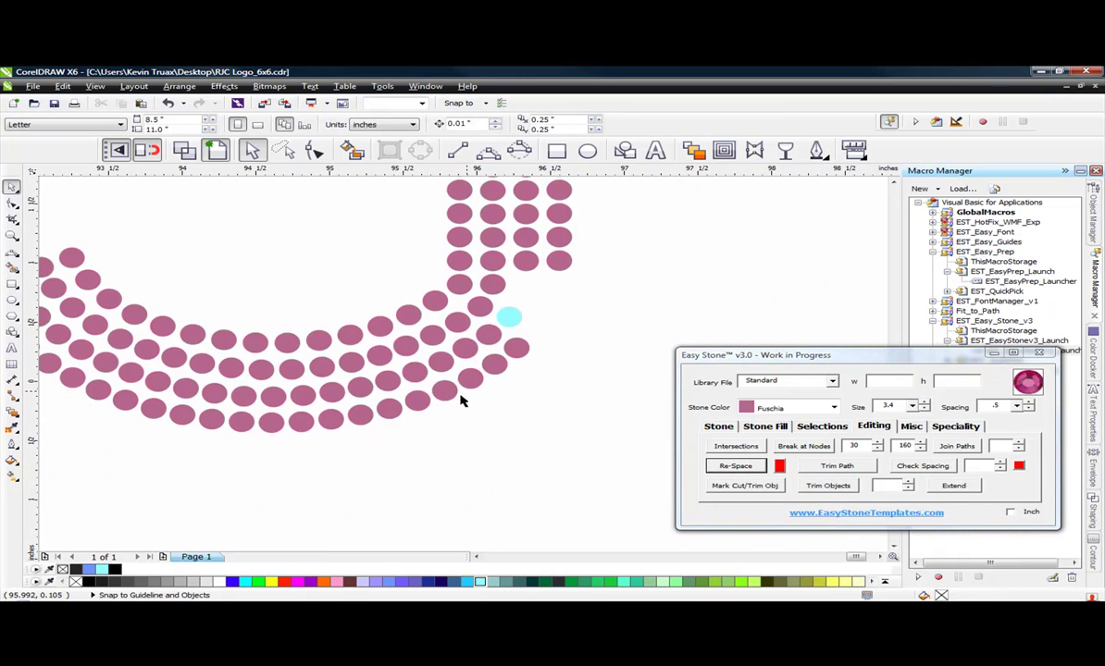
- Select all the arc's stones, including the cyan one, and create a horizontally mirrored copy on the opposite side of the stem
scroll(460, 397, down, 1)
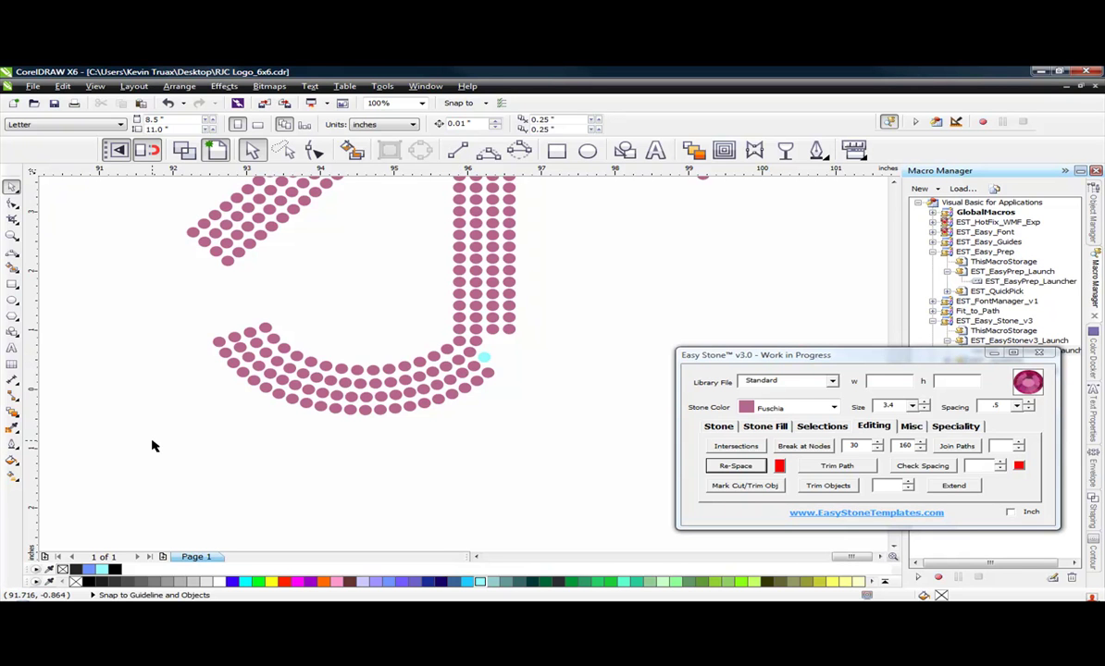
click(284, 151)
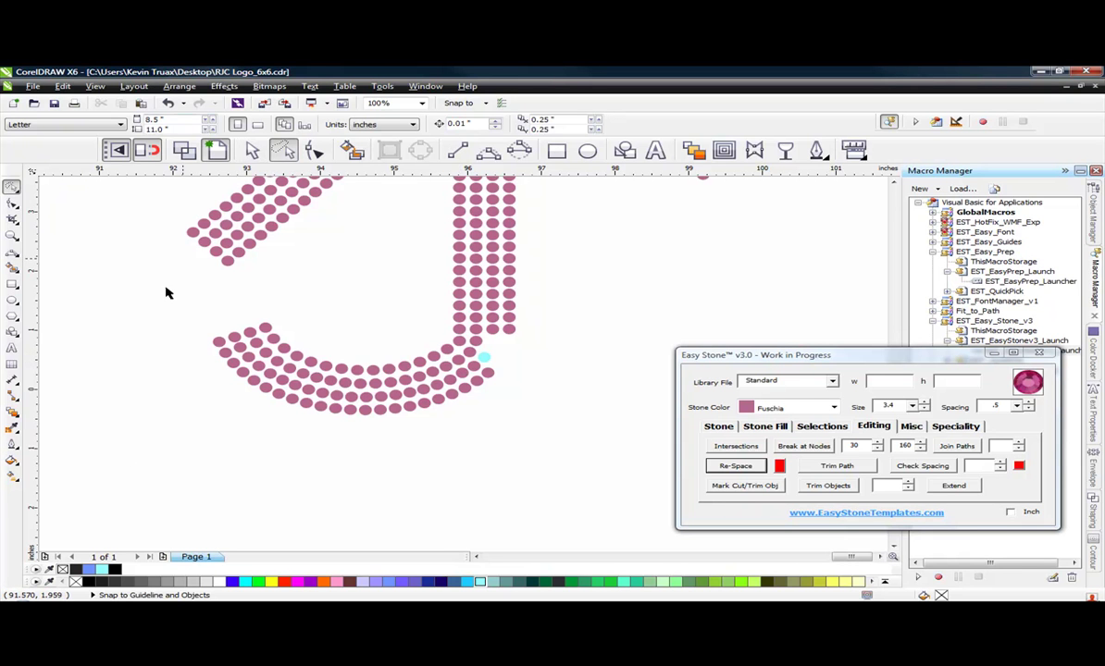
mouse_move(128, 338)
mouse_down()
mouse_move(217, 313)
mouse_move(494, 332)
mouse_move(541, 357)
mouse_move(558, 410)
mouse_move(371, 481)
mouse_move(231, 462)
mouse_up()
drag(206, 370, 515, 391)
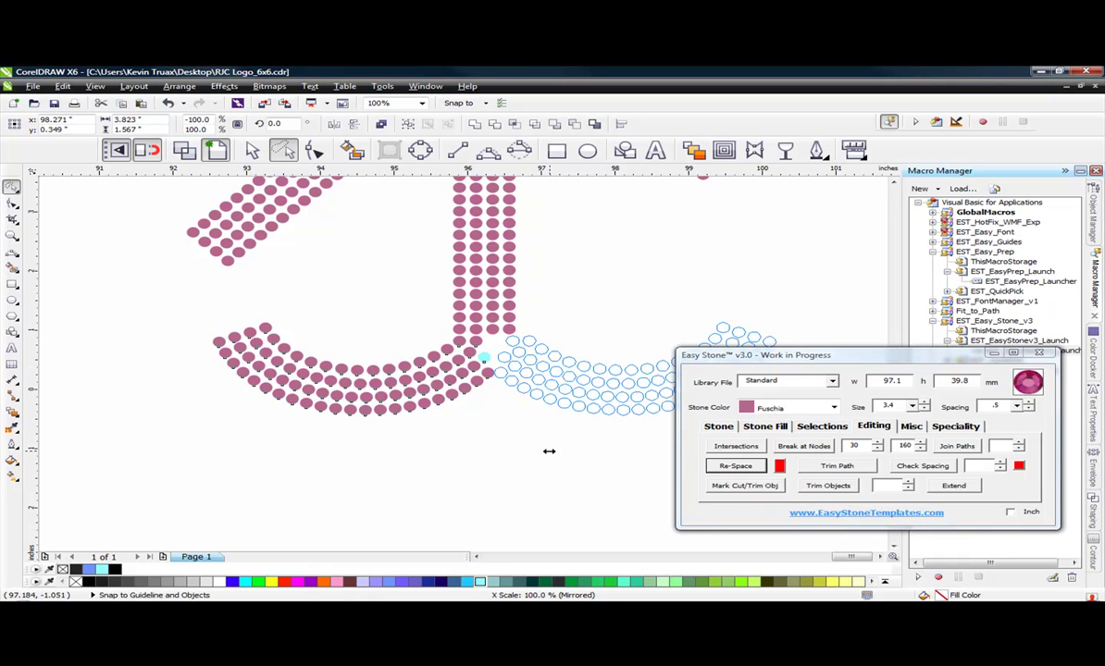
drag(548, 451, 355, 444)
drag(466, 446, 568, 462)
key(ctrl)
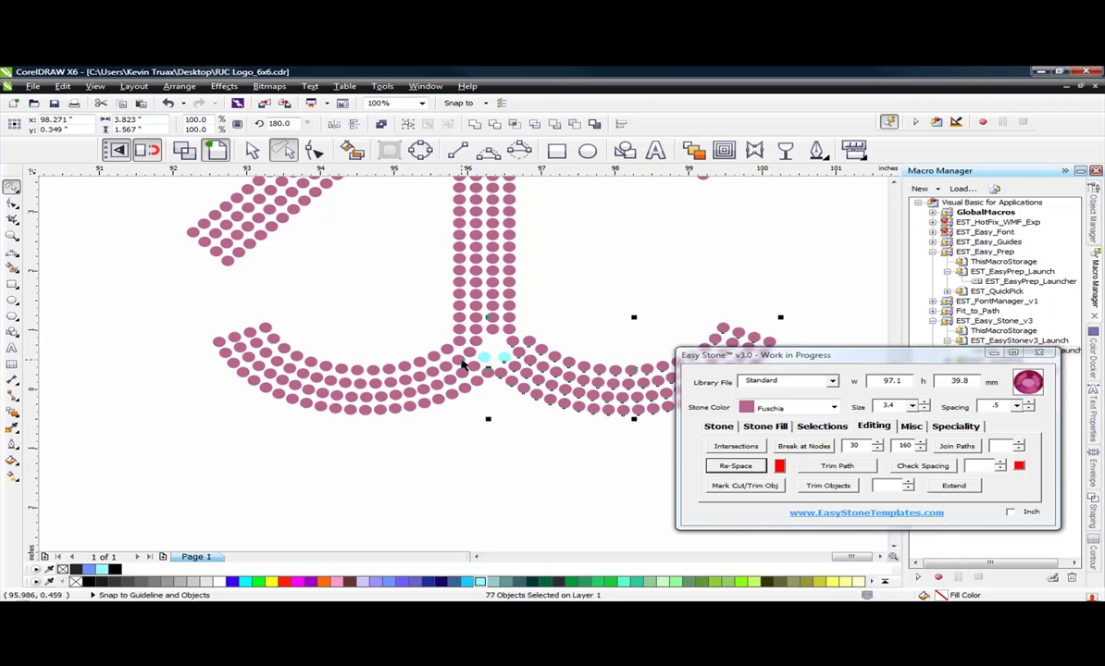
- Move the mirrored arc so its cyan stone snaps centre to centre onto the original arc's cyan stone
scroll(476, 364, up, 2)
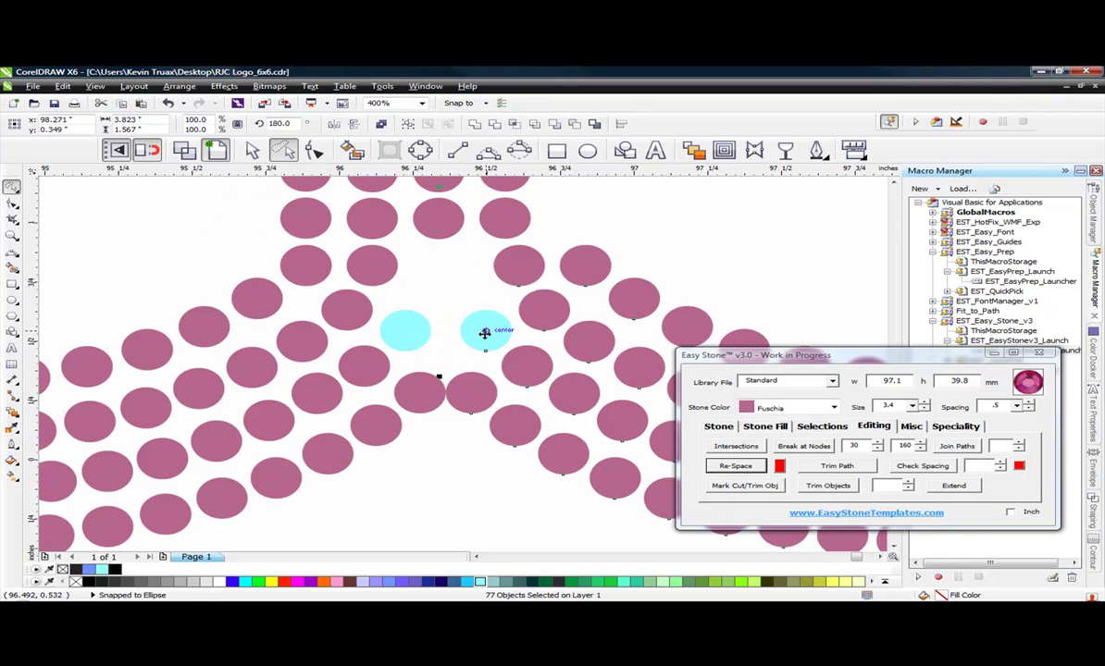
drag(485, 333, 405, 330)
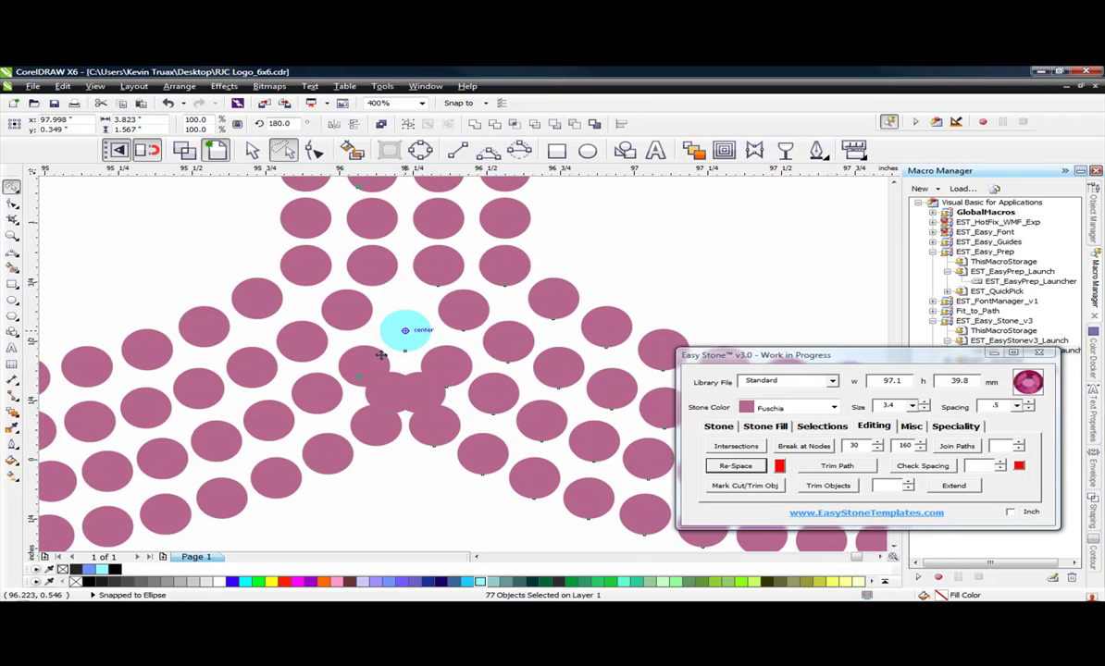
scroll(450, 389, down, 1)
click(444, 454)
- Delete the two overlapping outer-row end stones where the arcs meet below the cyan stone
scroll(445, 396, up, 2)
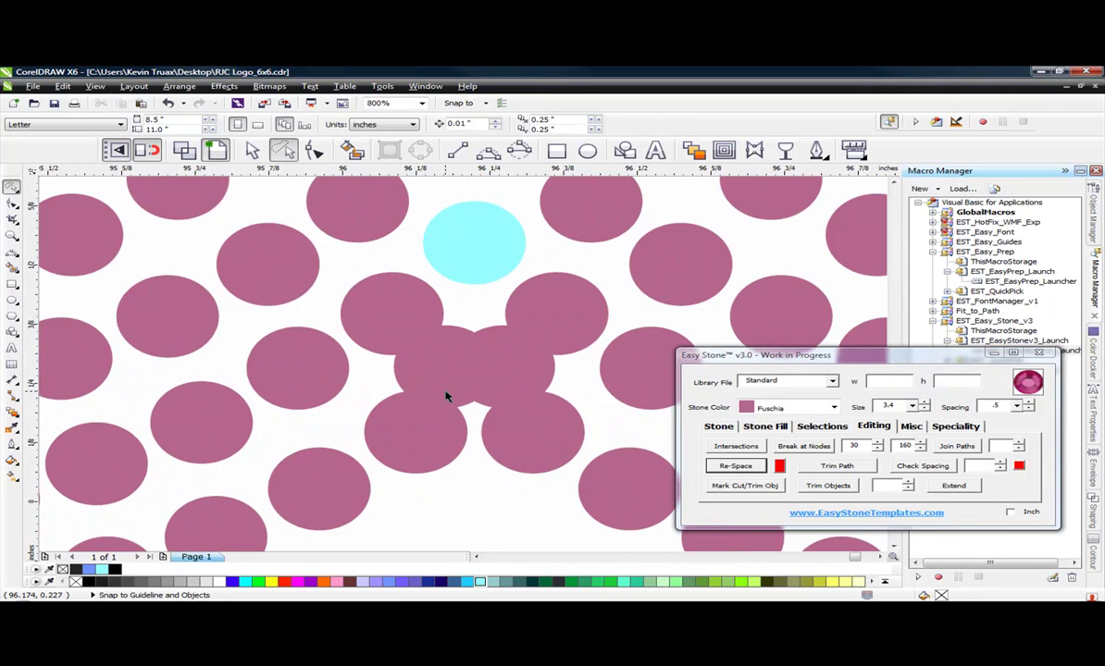
click(441, 375)
key(Delete)
click(452, 387)
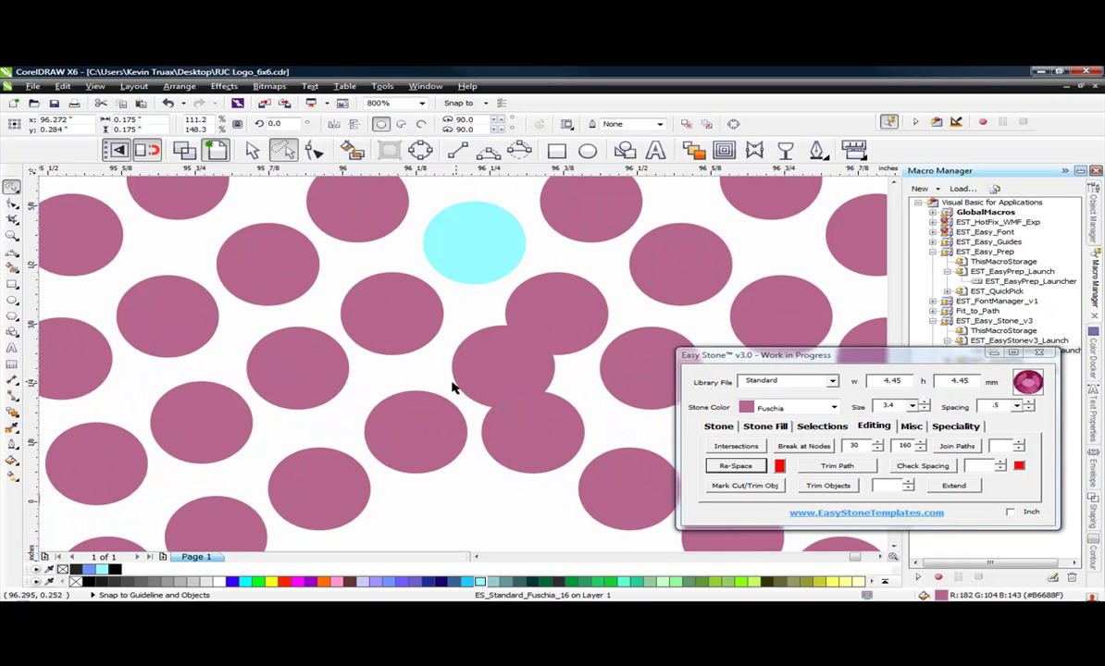
key(Delete)
- Separate the stacked cyan stones vertically, one up between the second-row end stones and the other down between the third-row end stones
scroll(452, 382, down, 1)
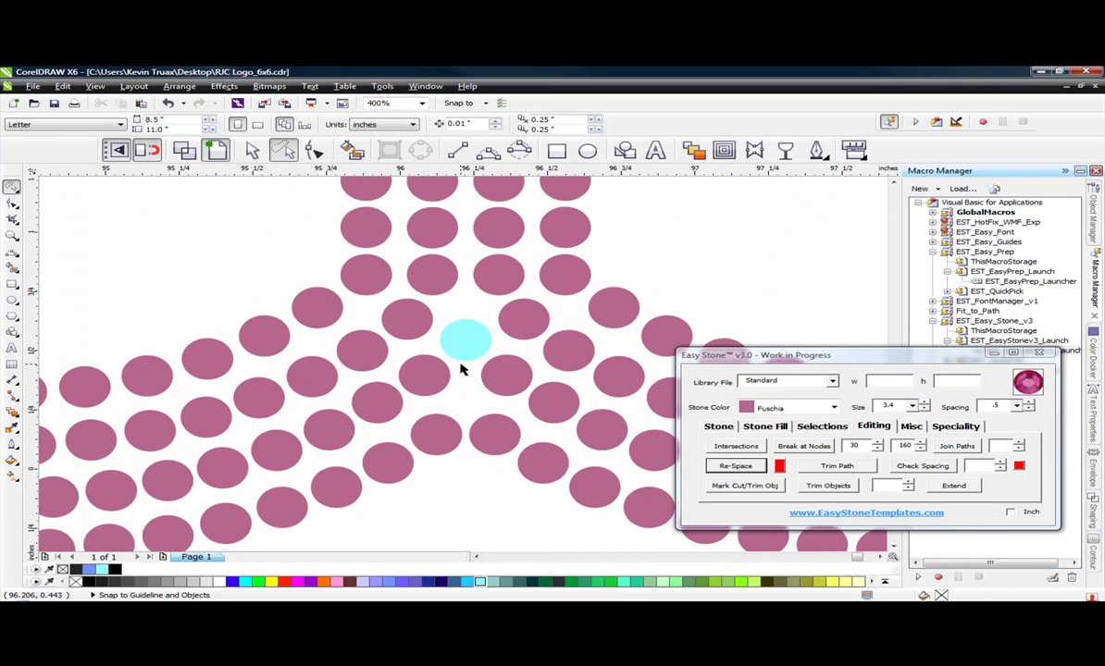
scroll(459, 368, up, 1)
scroll(459, 343, down, 2)
scroll(467, 356, up, 2)
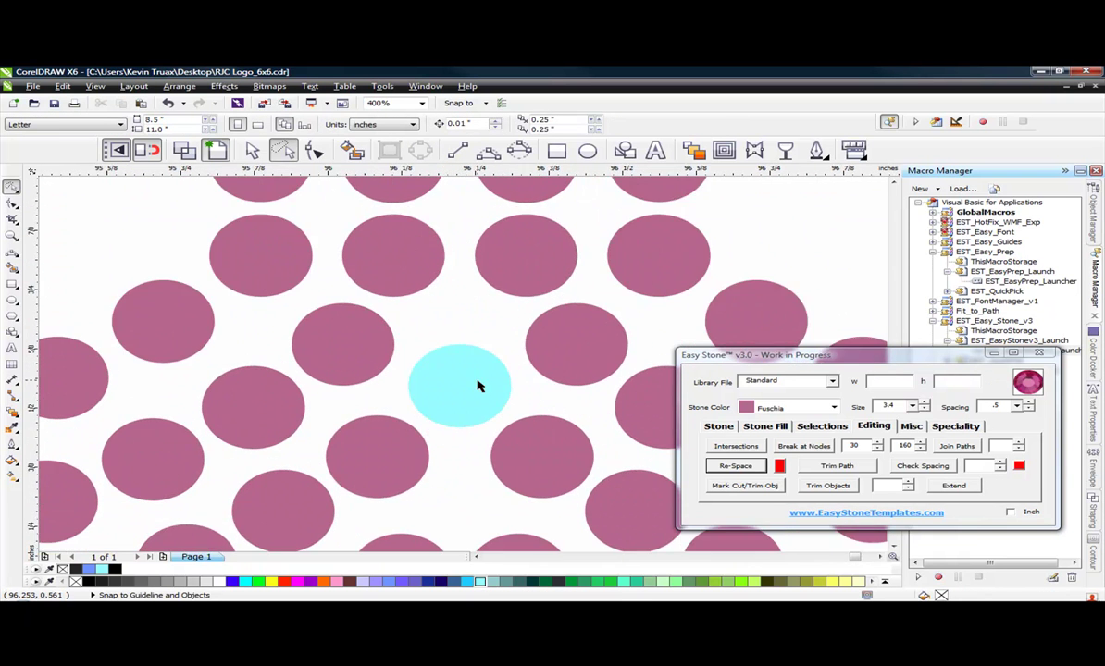
drag(474, 356, 473, 310)
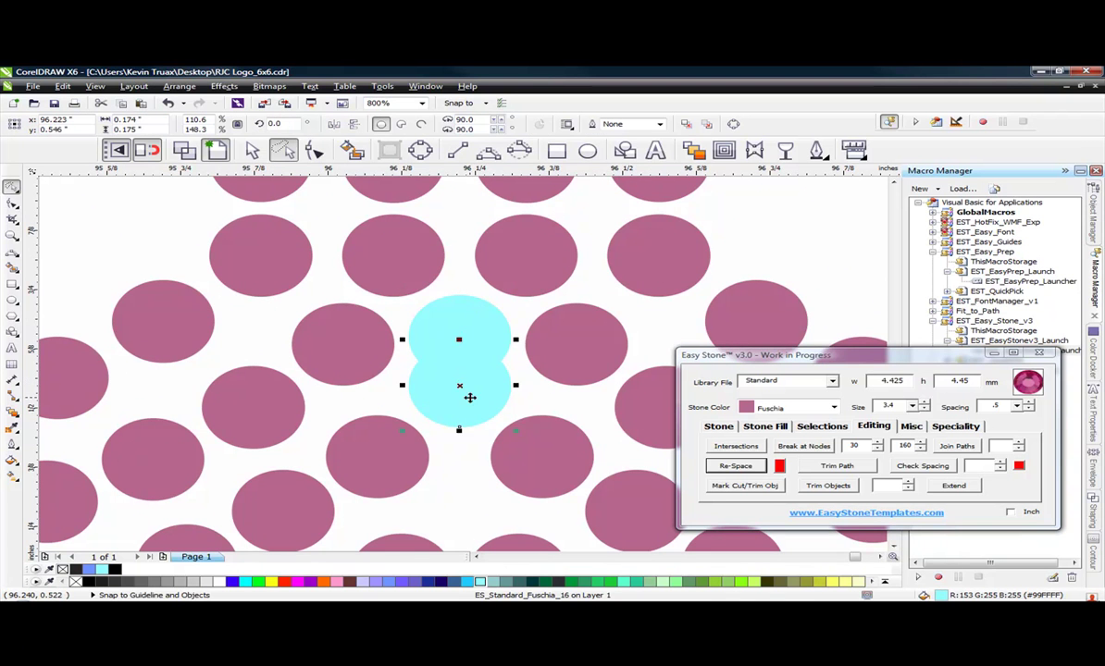
drag(468, 394, 457, 465)
click(474, 334)
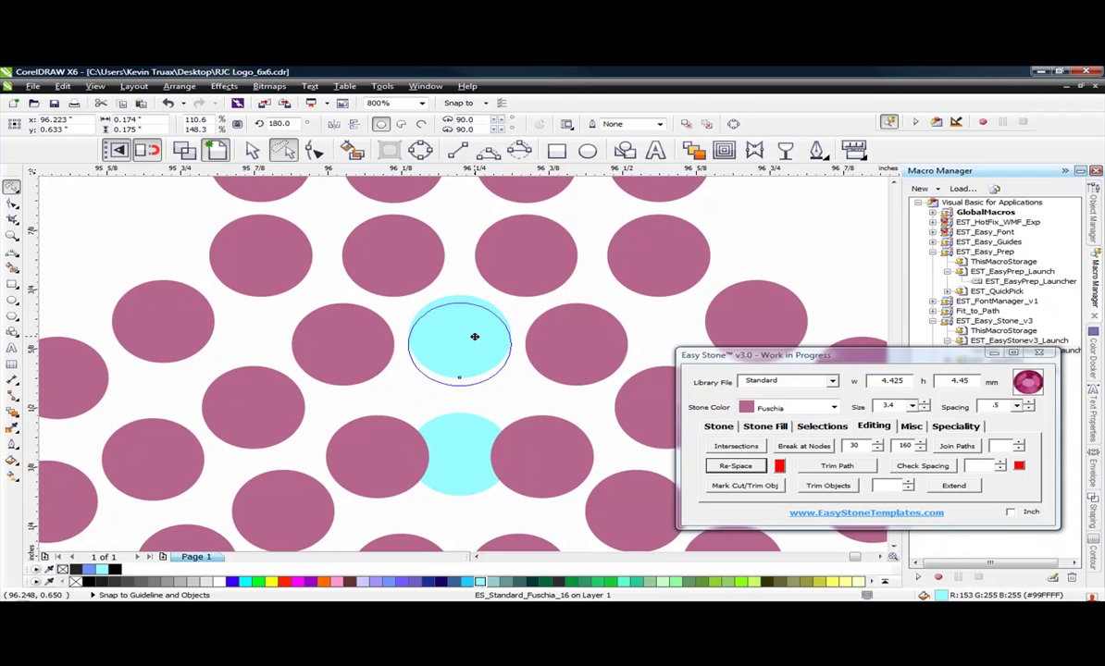
scroll(472, 337, down, 1)
click(461, 490)
- Distribute the two cyan stones evenly in height between the lowest stem stone and the outer-row end stone
scroll(462, 409, up, 1)
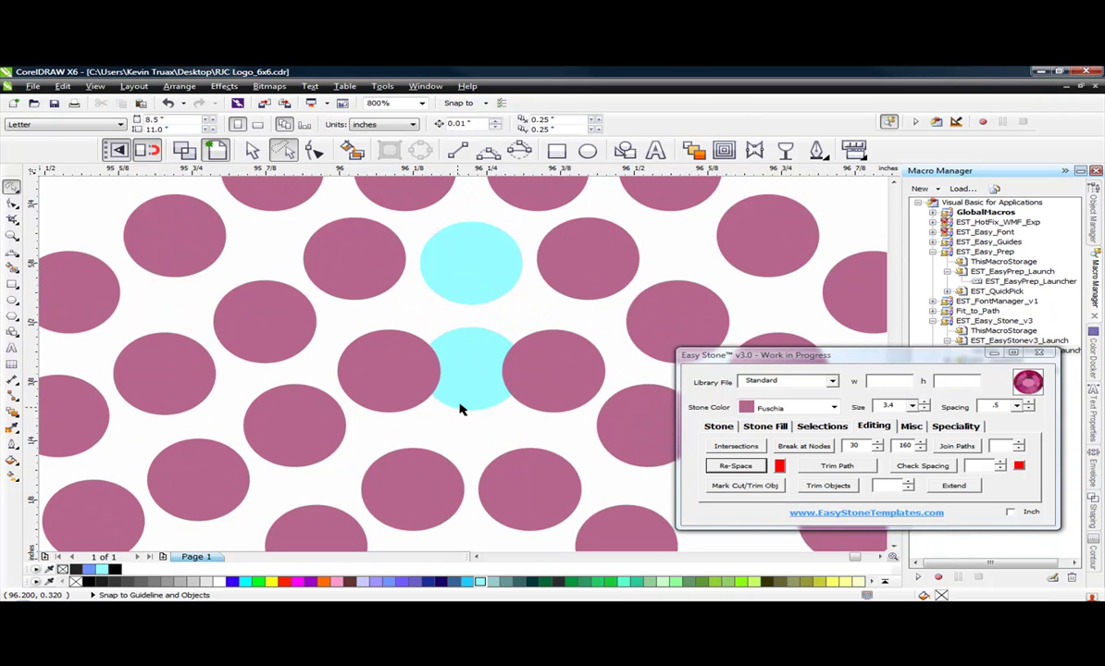
click(442, 476)
shift+click(481, 385)
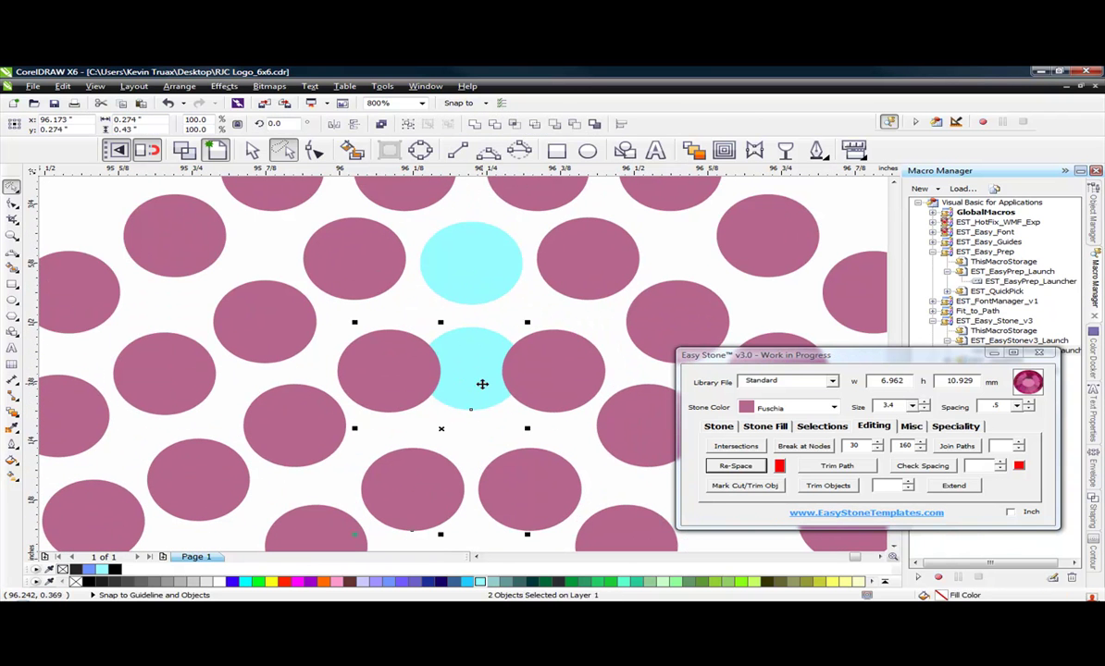
shift+click(466, 227)
shift+click(400, 191)
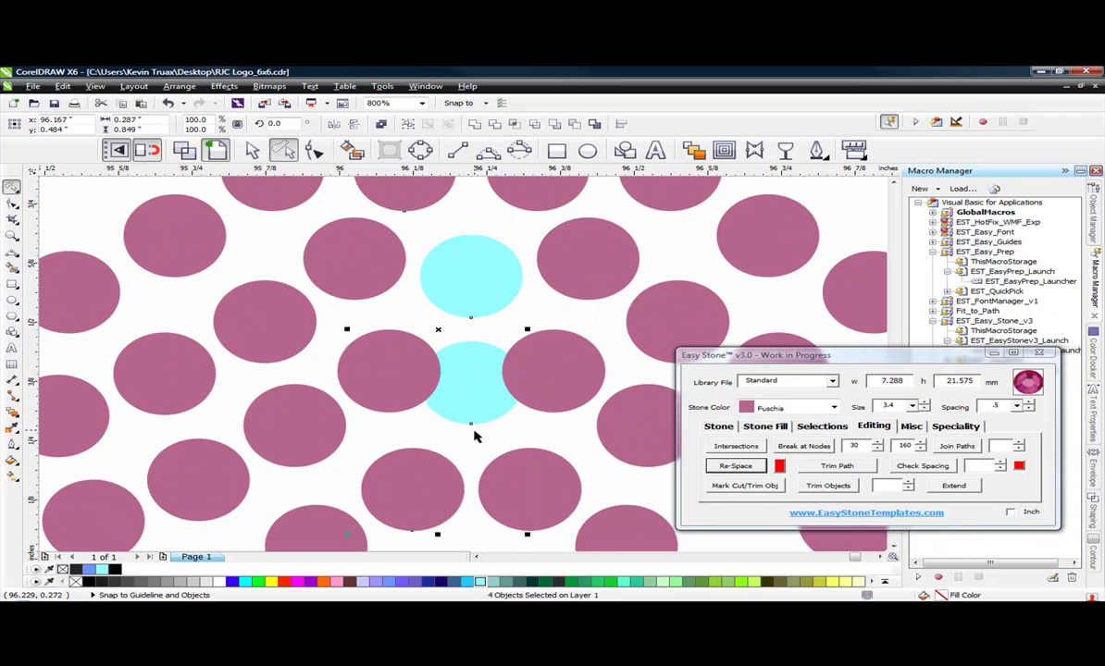
click(445, 412)
- Delete the third-row end stones on both sides that overlap the lower cyan stone
scroll(431, 344, down, 1)
click(423, 356)
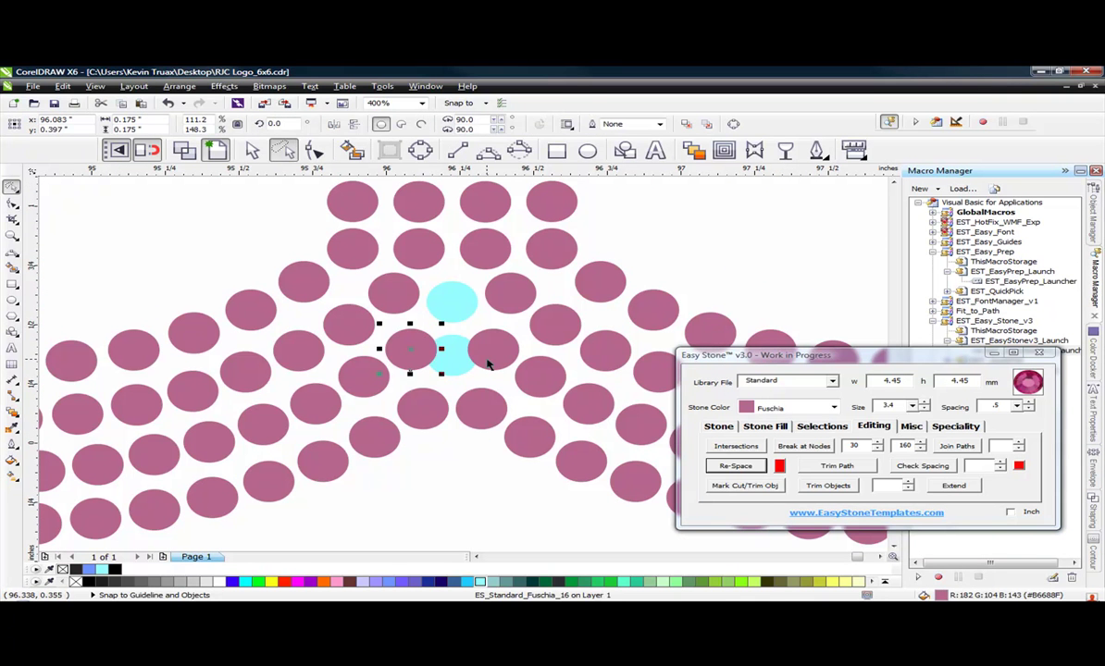
key(Delete)
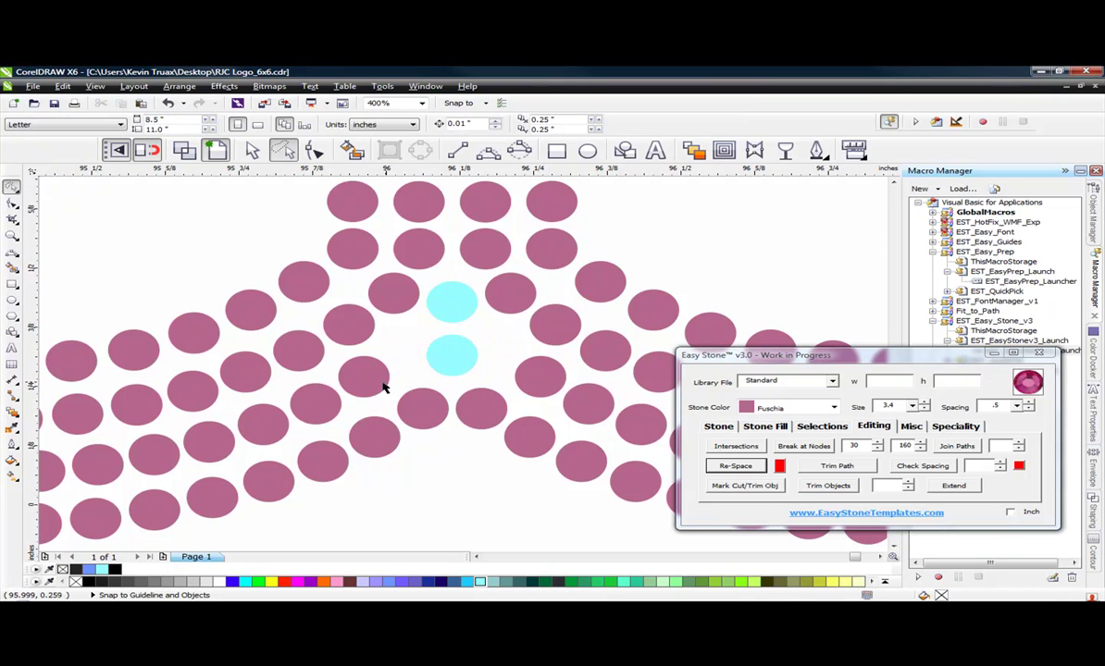
- Move the original arc's new third-row end stone up toward the lower cyan stone to close the gap
scroll(344, 387, up, 1)
drag(344, 387, 400, 354)
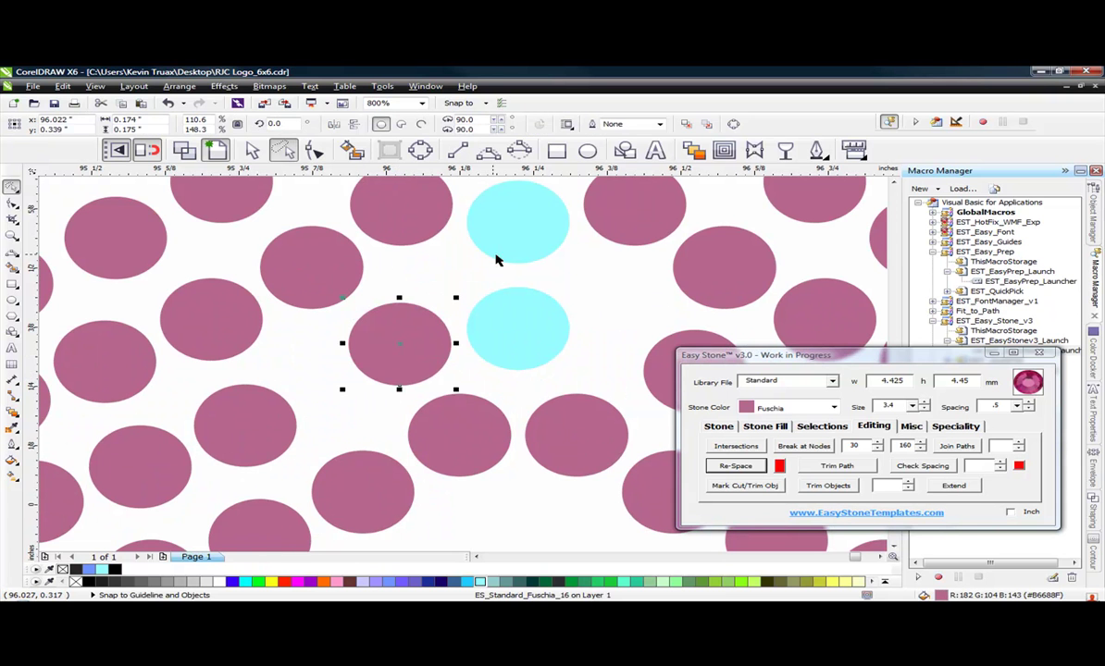
scroll(498, 256, down, 1)
click(505, 410)
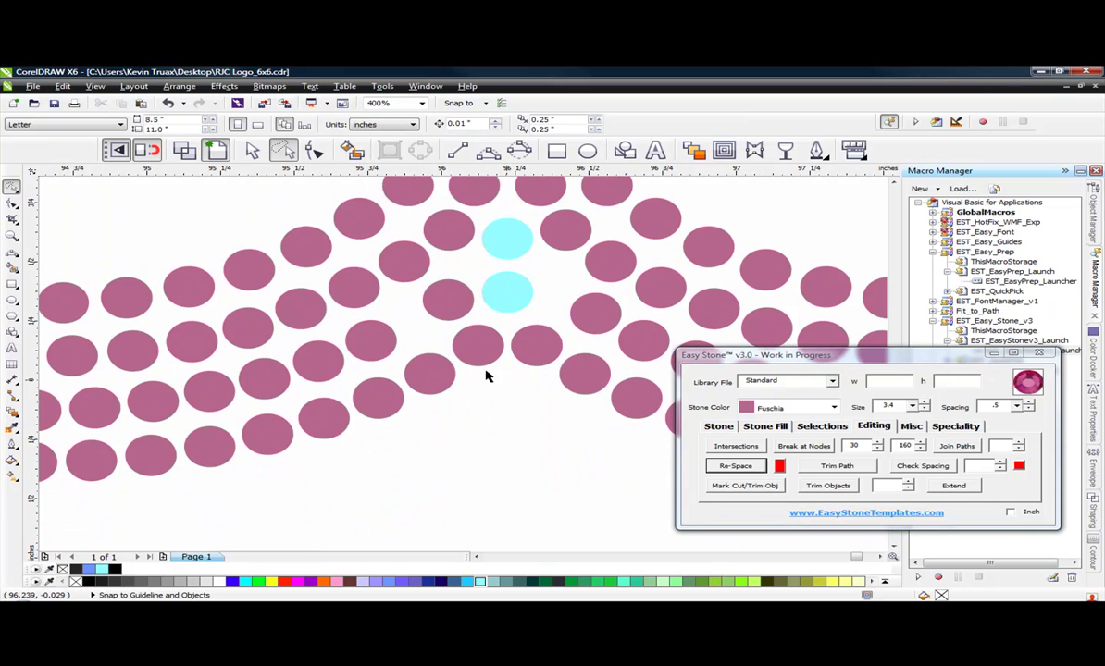
- Draw a two-segment 3-point guide curve along the original arc's third row, about 3.19 by 1.01 in, ending at the moved stone
scroll(605, 330, down, 1)
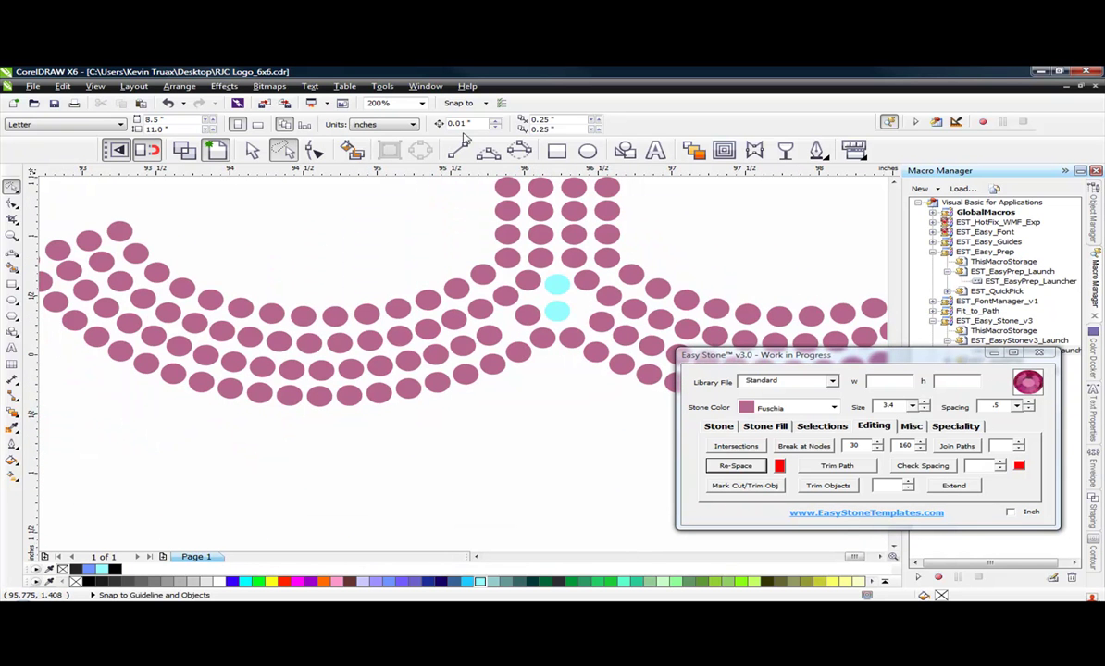
click(488, 150)
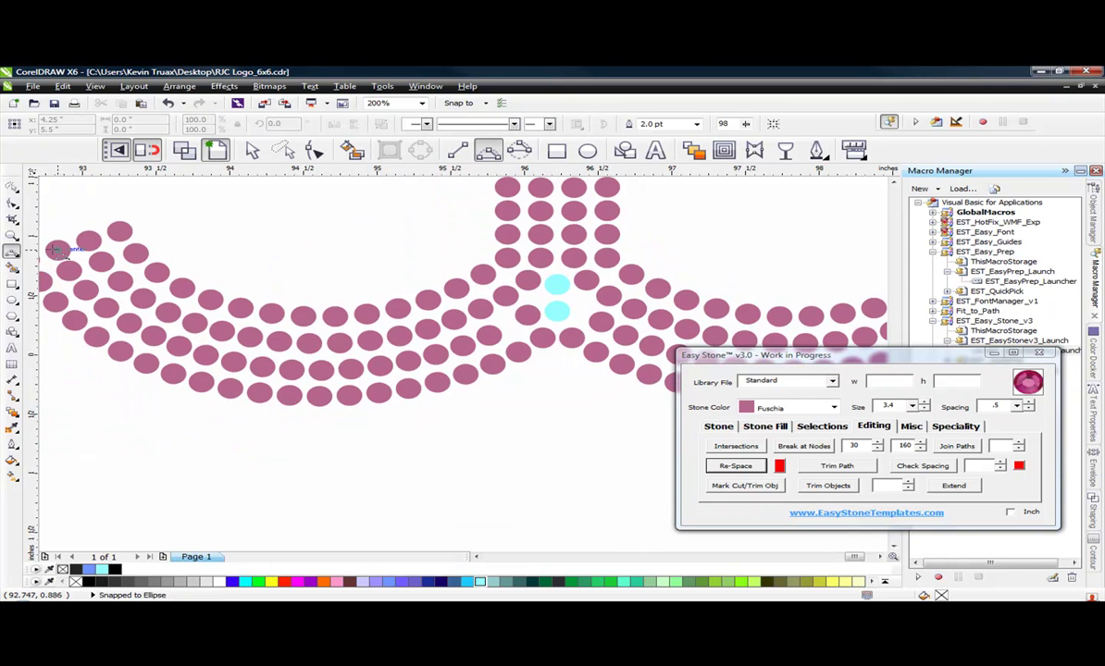
click(57, 250)
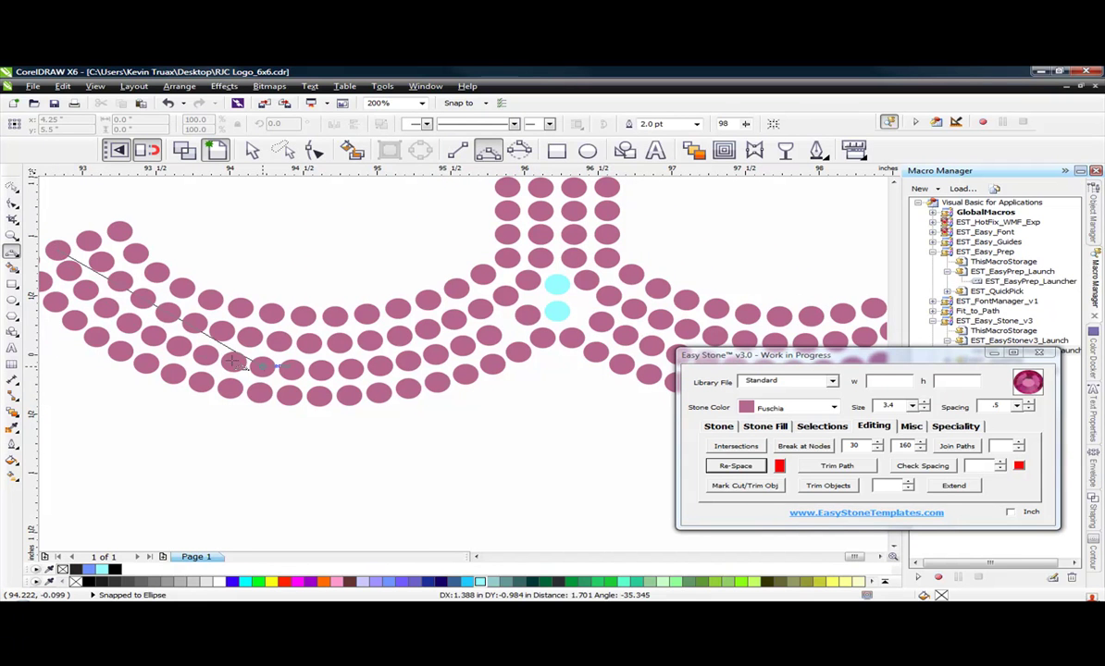
click(259, 365)
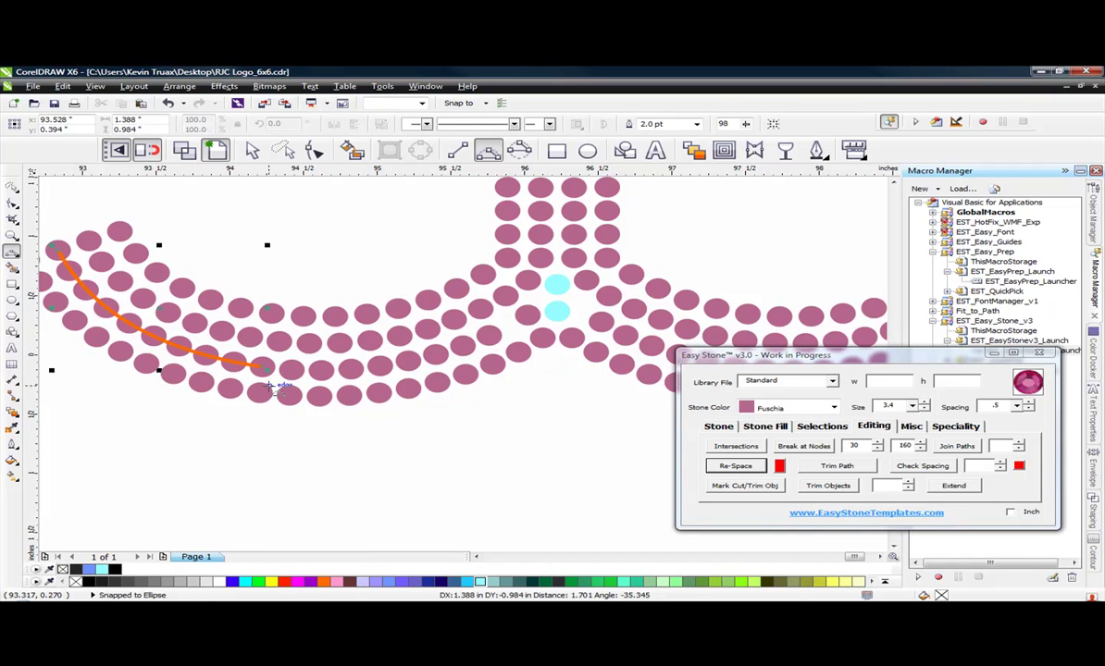
drag(553, 329, 415, 365)
click(252, 150)
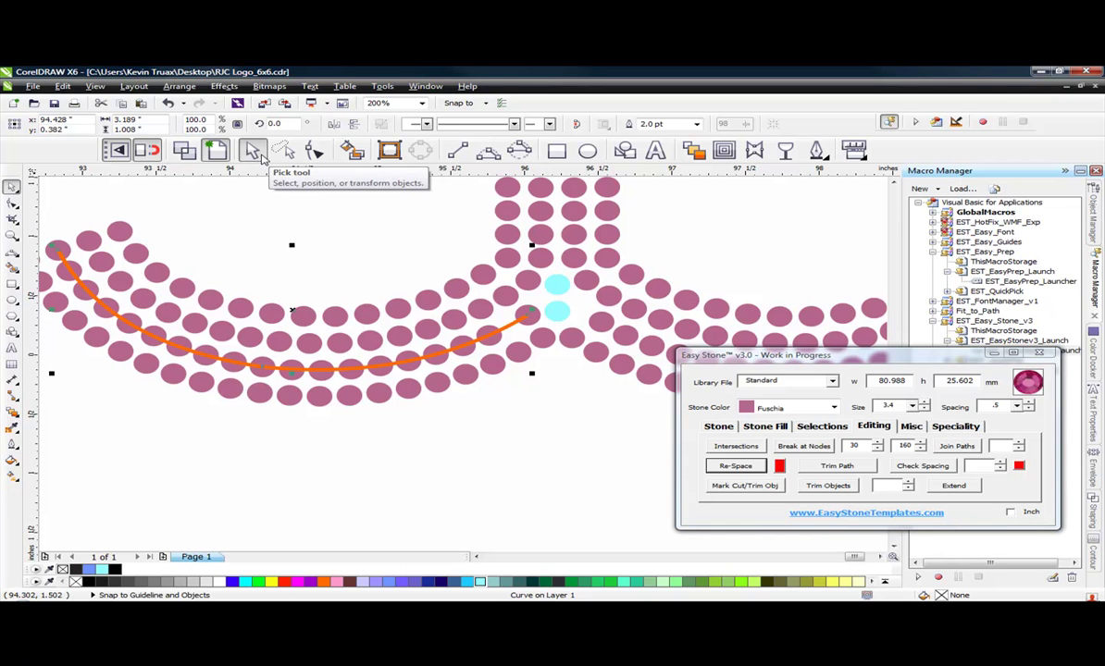
- Select the third-row stones lying on the guide curve by its outline, and add the curve itself to the selection
click(819, 426)
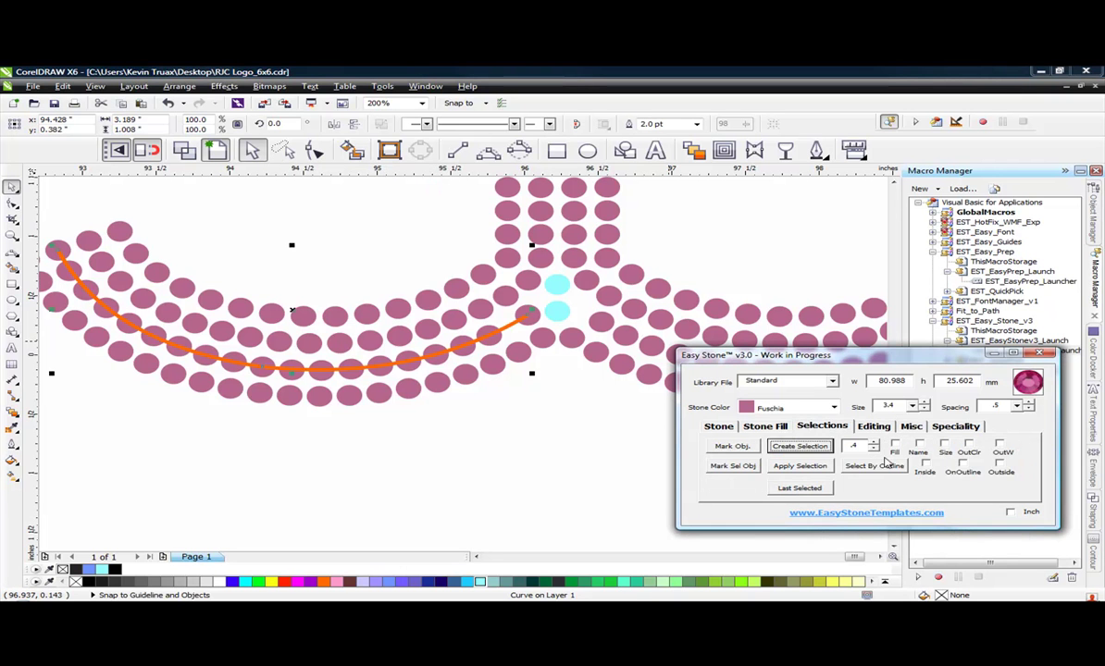
click(879, 467)
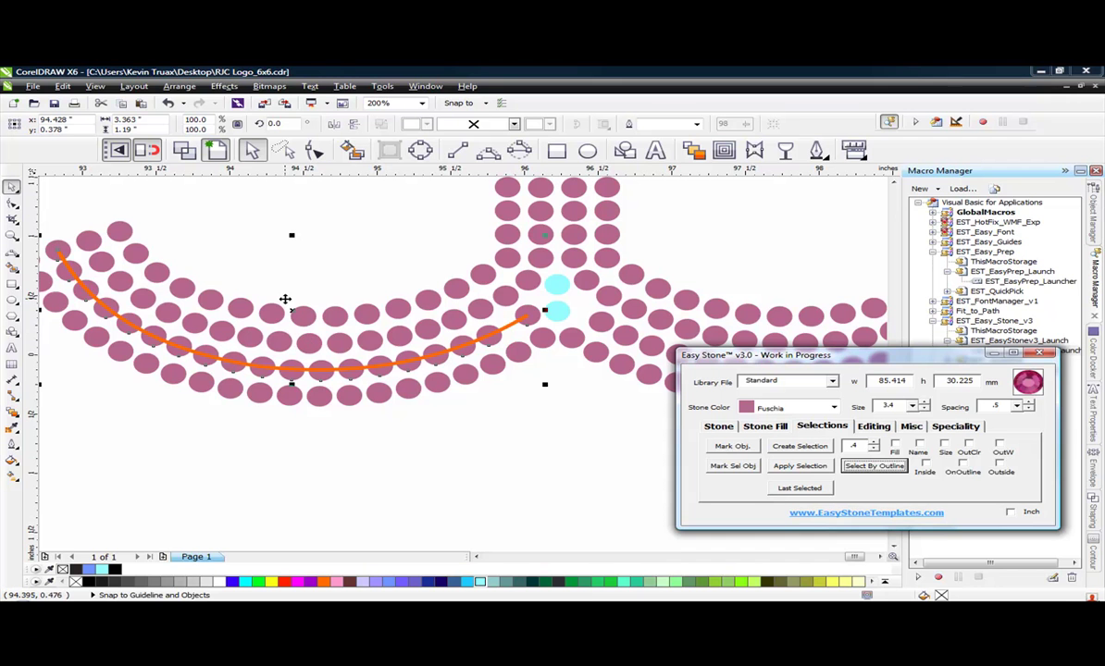
click(291, 297)
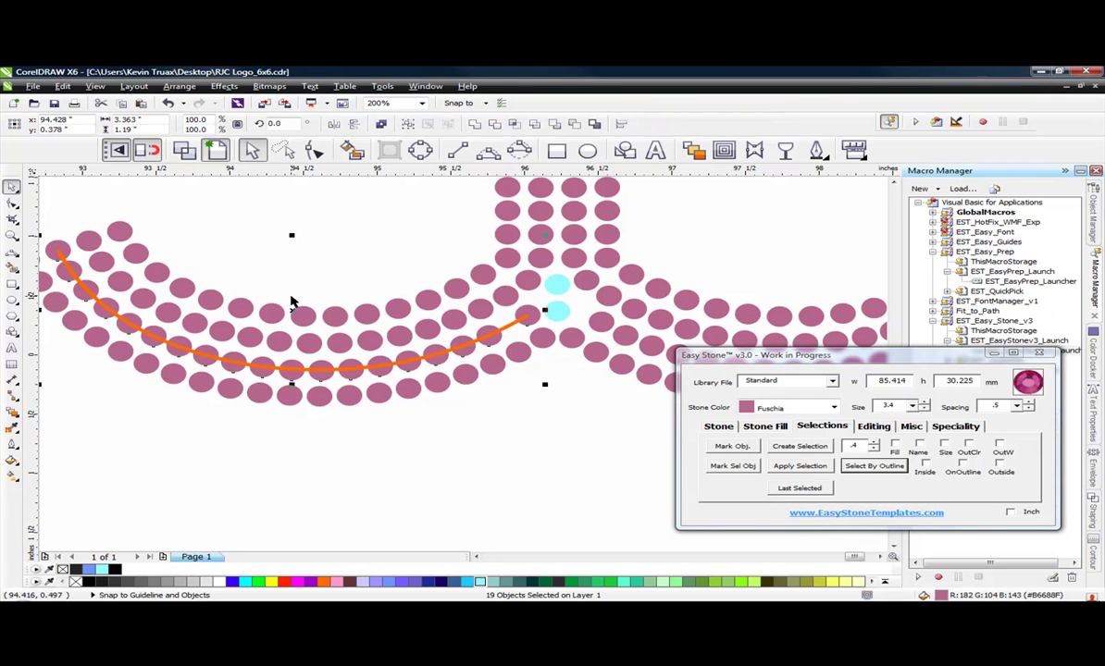
shift+click(183, 373)
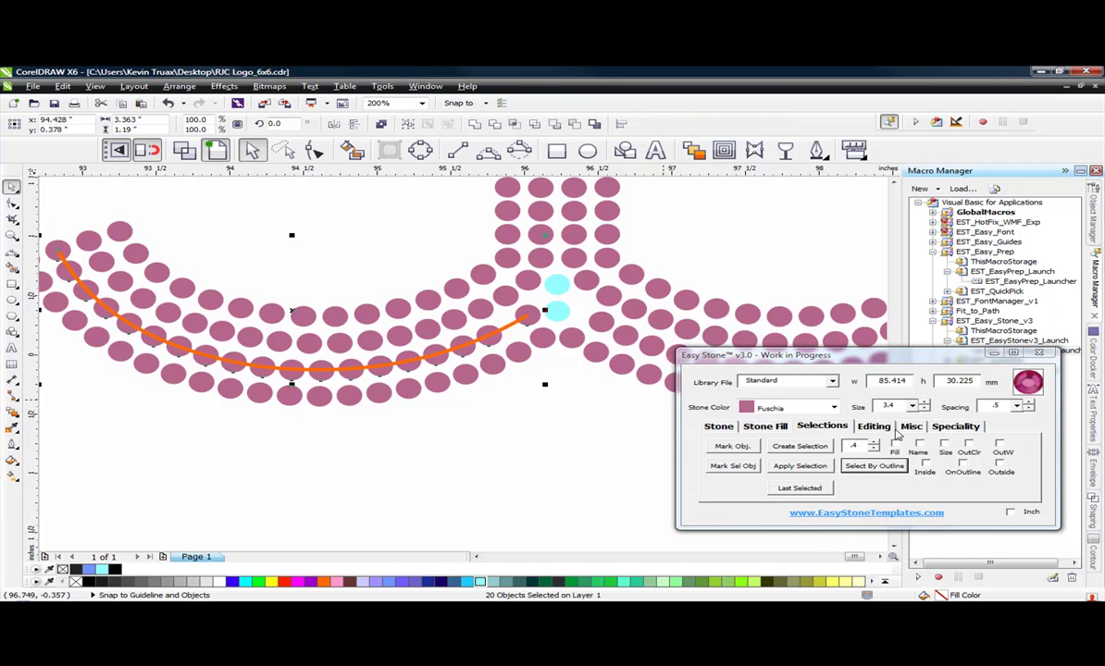
- Re-space the selected third-row stones evenly along the guide curve and remove the curve
click(875, 427)
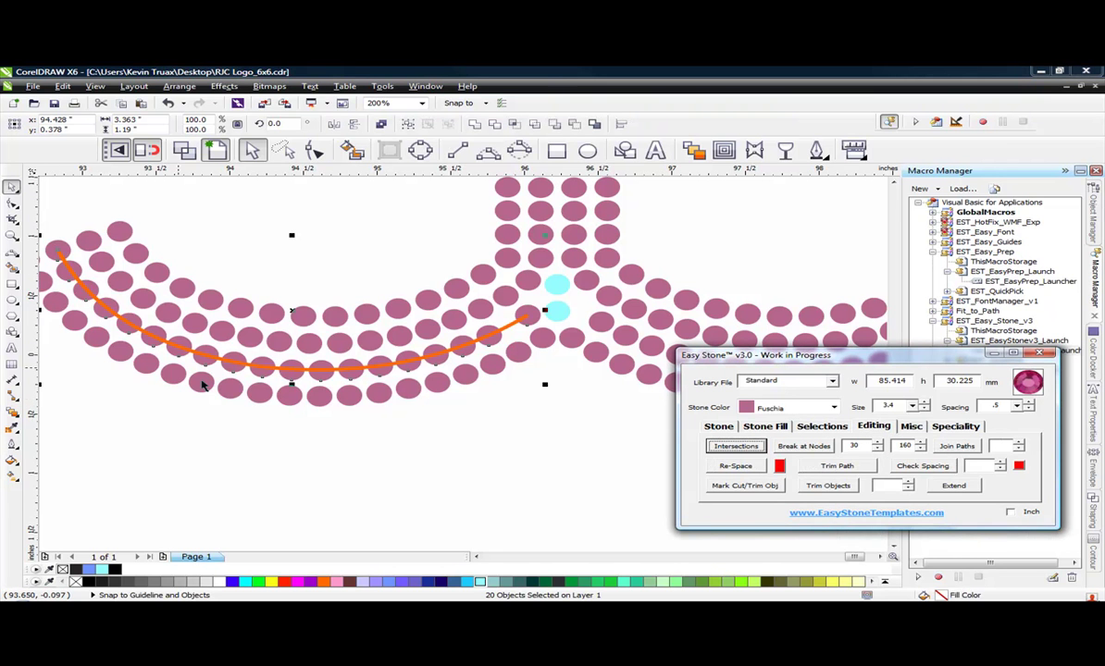
click(733, 467)
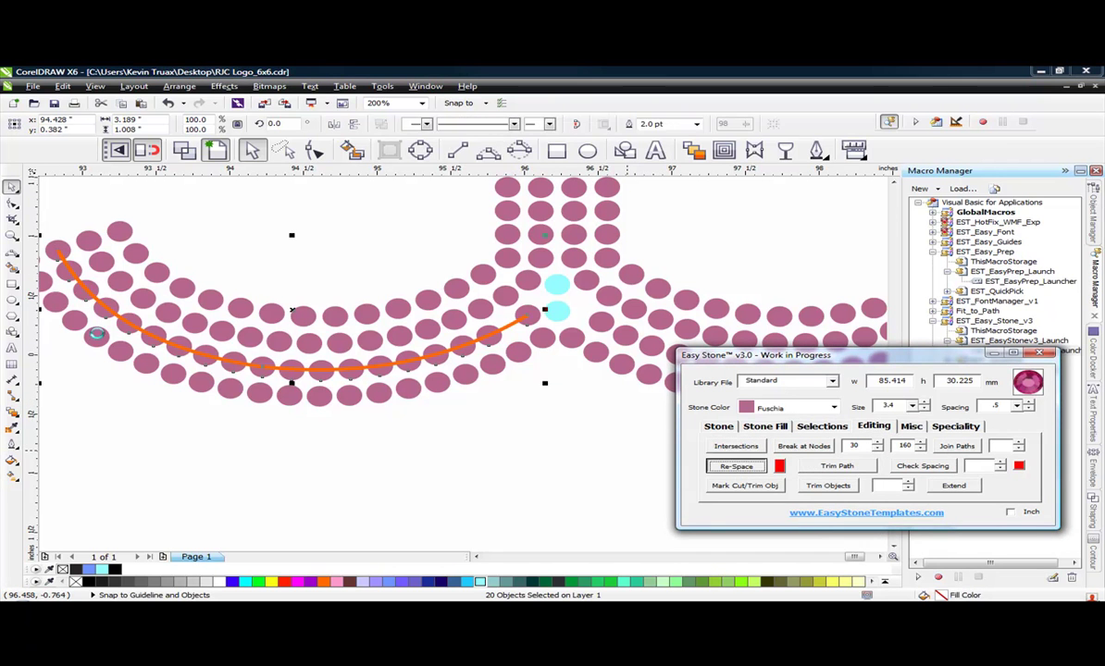
scroll(481, 331, up, 2)
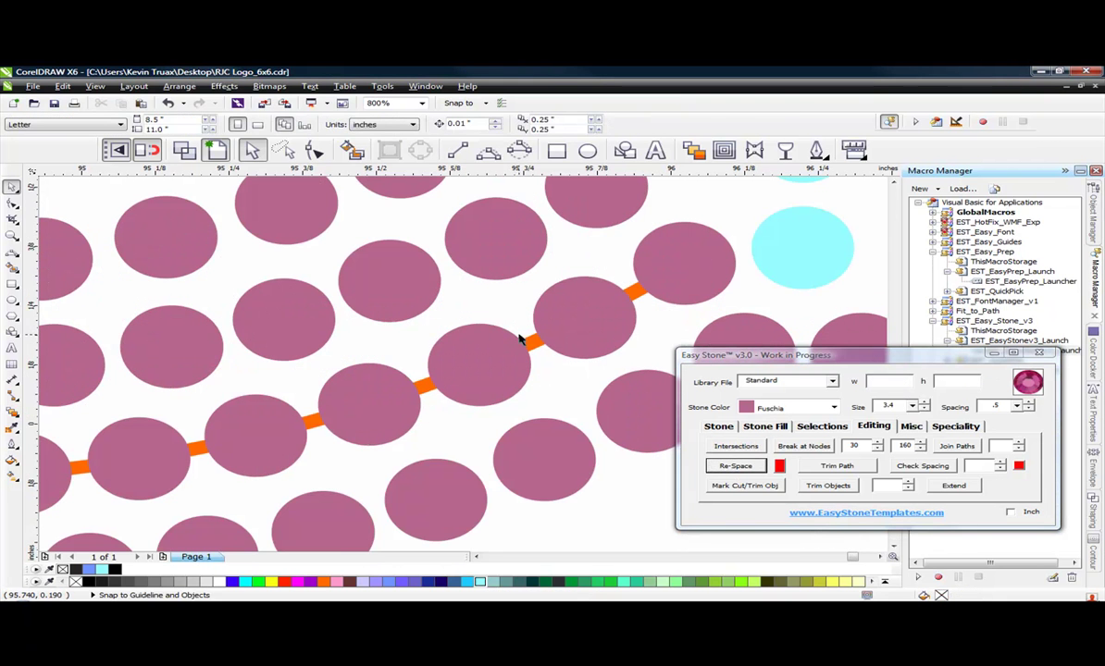
scroll(531, 347, down, 3)
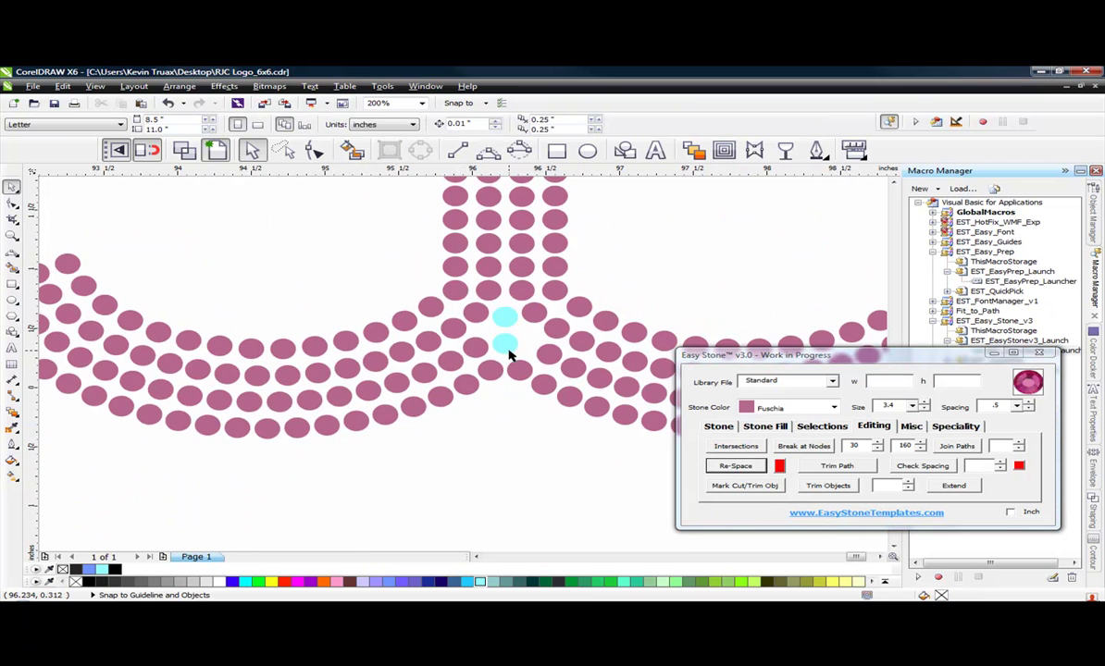
scroll(508, 354, up, 1)
scroll(515, 356, down, 2)
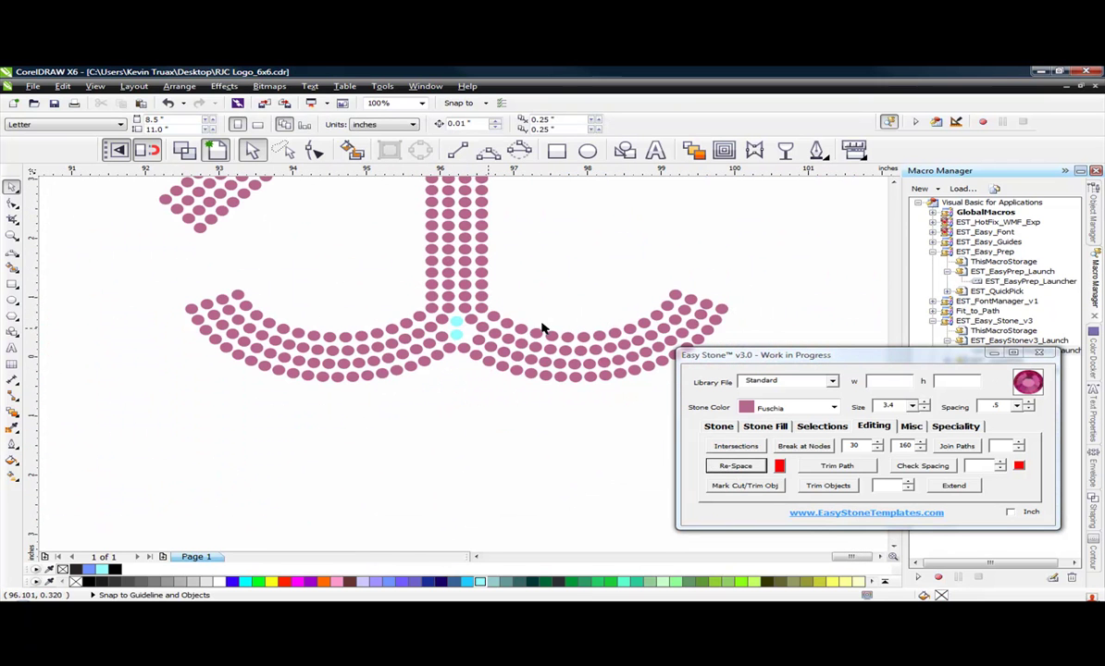
- Delete all stones of the mirrored arc, including the leftover stone beside the upper cyan stone
click(283, 150)
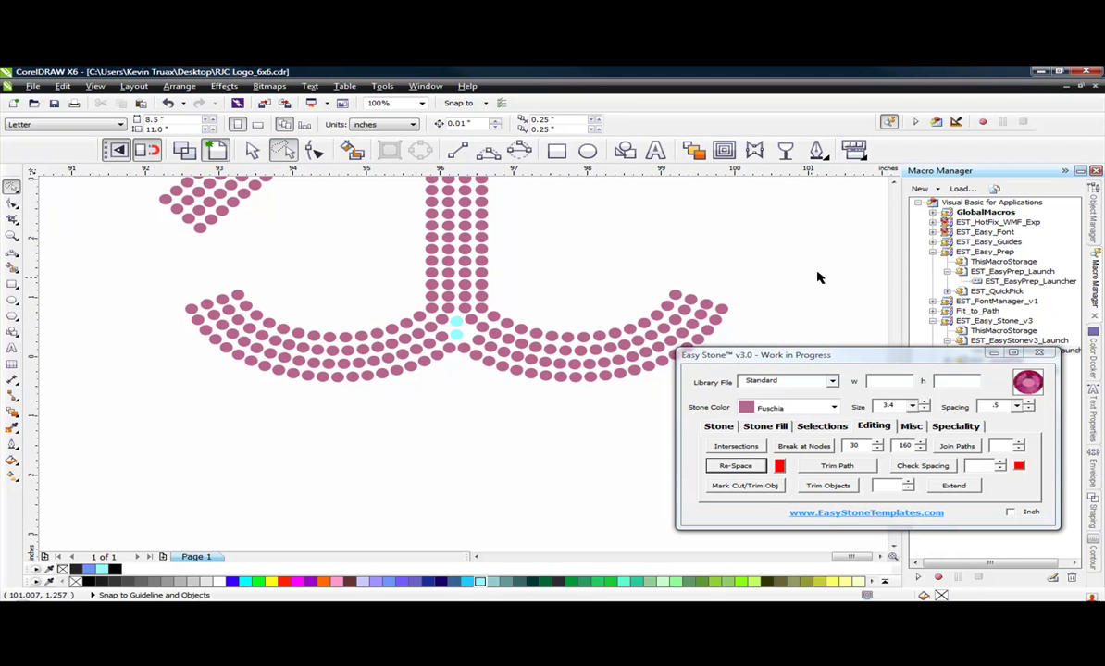
mouse_move(815, 284)
mouse_down()
mouse_move(651, 282)
mouse_move(487, 305)
mouse_move(452, 355)
mouse_move(449, 374)
mouse_move(731, 423)
mouse_up()
key(space)
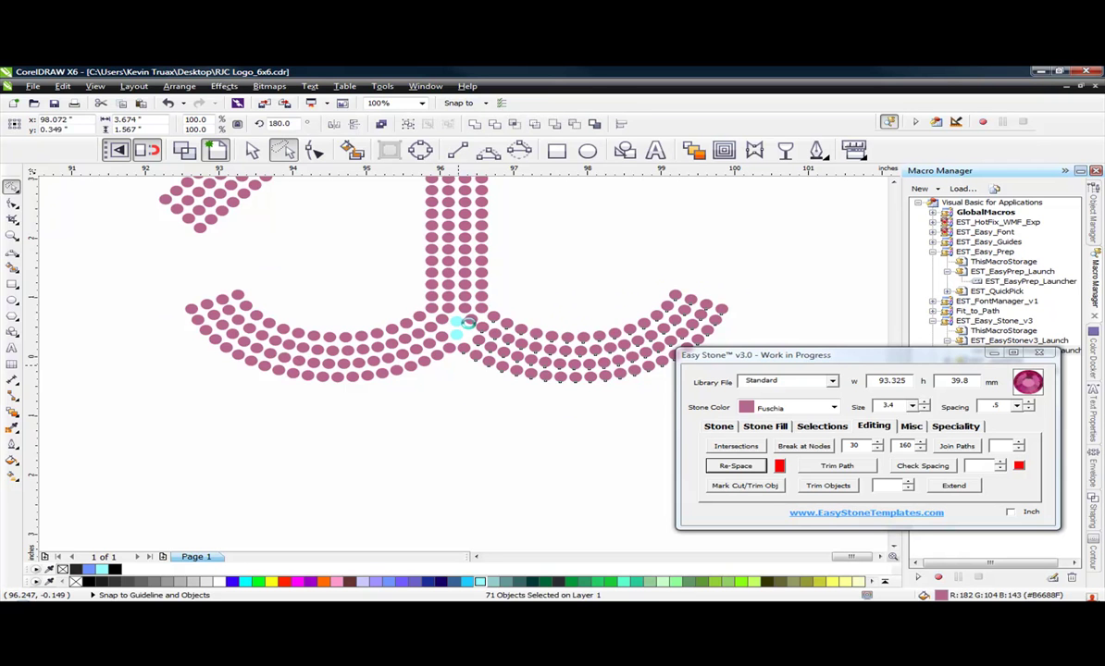
scroll(467, 321, up, 1)
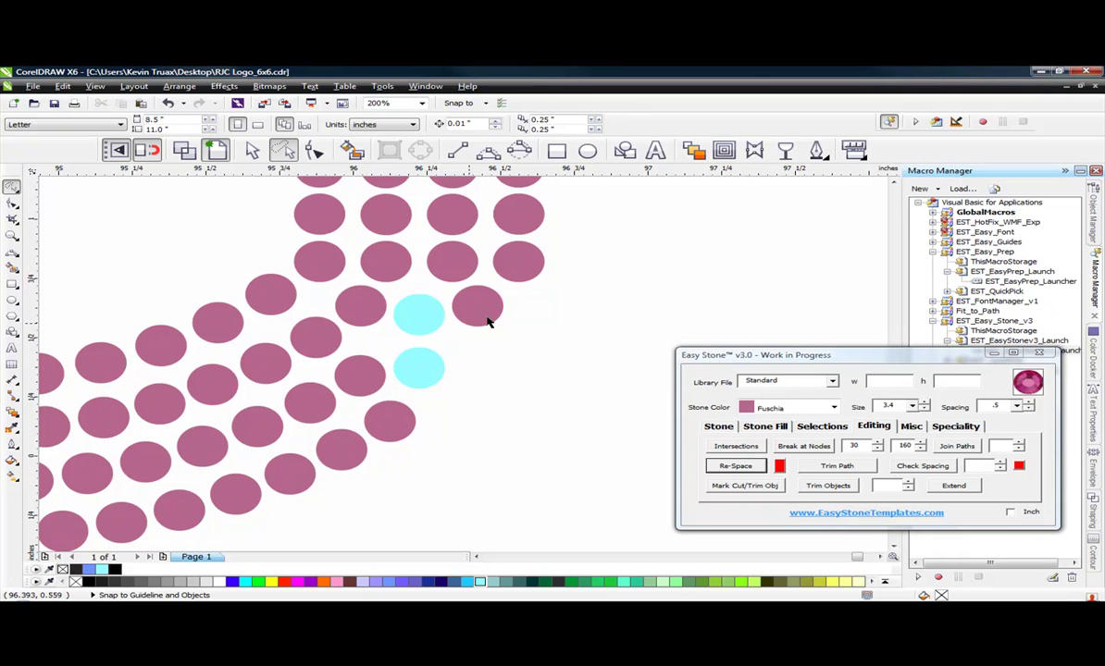
scroll(490, 321, down, 3)
scroll(482, 305, up, 2)
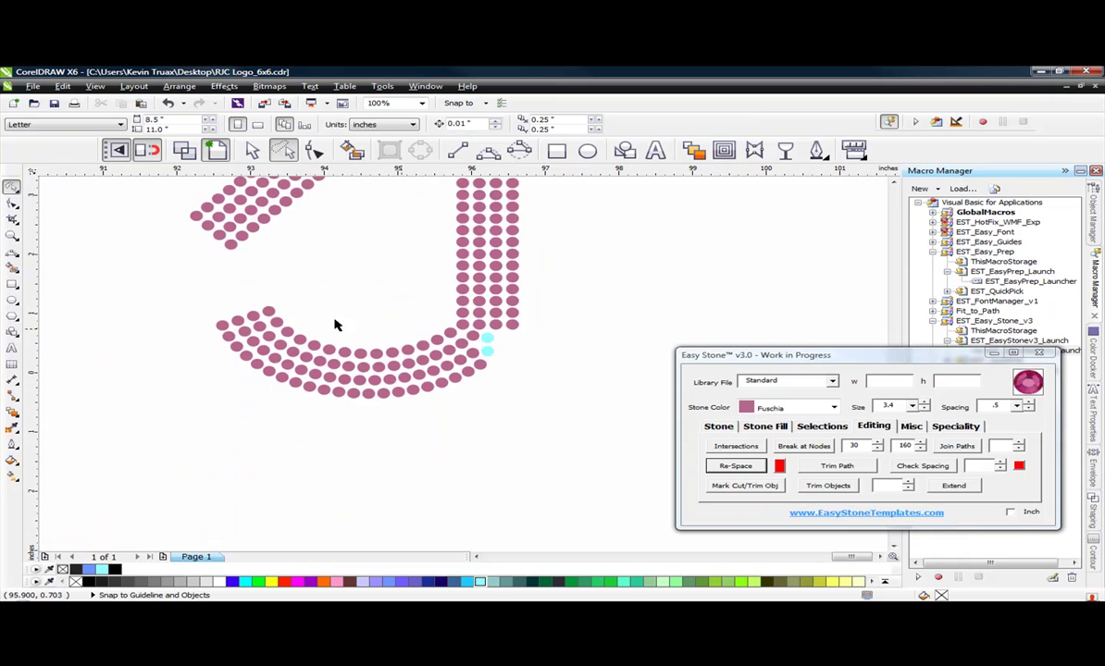
- Make a horizontally mirrored copy of the original arc with its two cyan stones, and align the copied cyan stones onto the originals
mouse_move(148, 347)
mouse_down()
mouse_move(295, 292)
mouse_move(516, 339)
mouse_move(527, 386)
mouse_move(266, 453)
mouse_move(468, 385)
mouse_move(563, 387)
mouse_up()
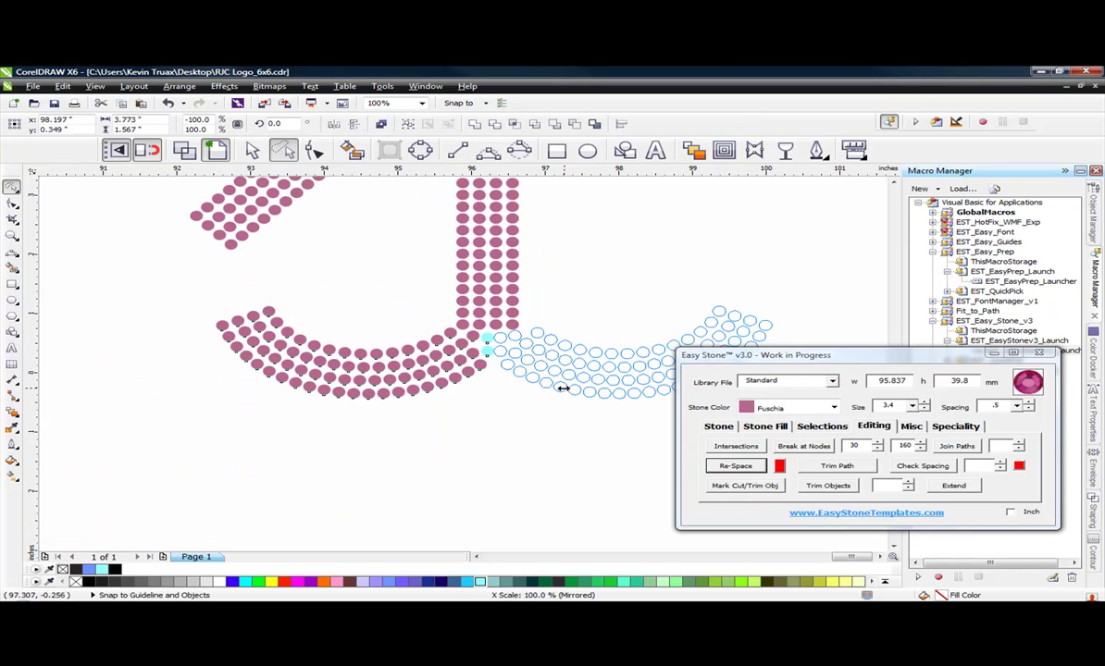
drag(480, 400, 542, 411)
scroll(493, 365, up, 2)
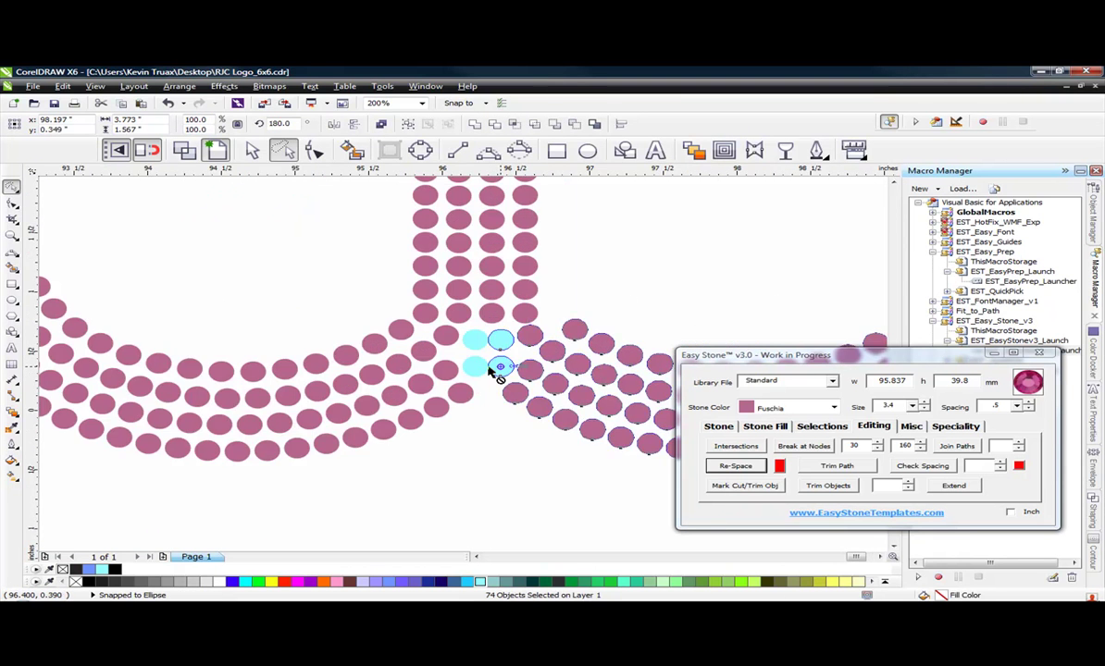
drag(498, 370, 473, 370)
click(442, 492)
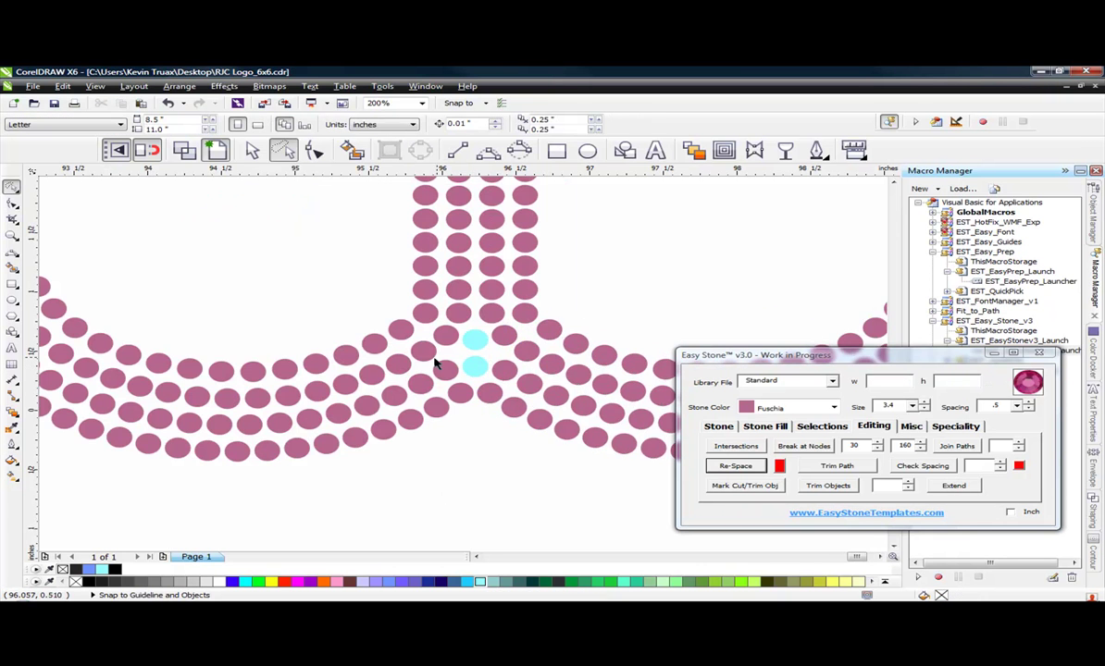
- Rename and fill the stones of both lower arcs and the stem's lower end as Fuschia stones, size 3.4
scroll(406, 398, down, 4)
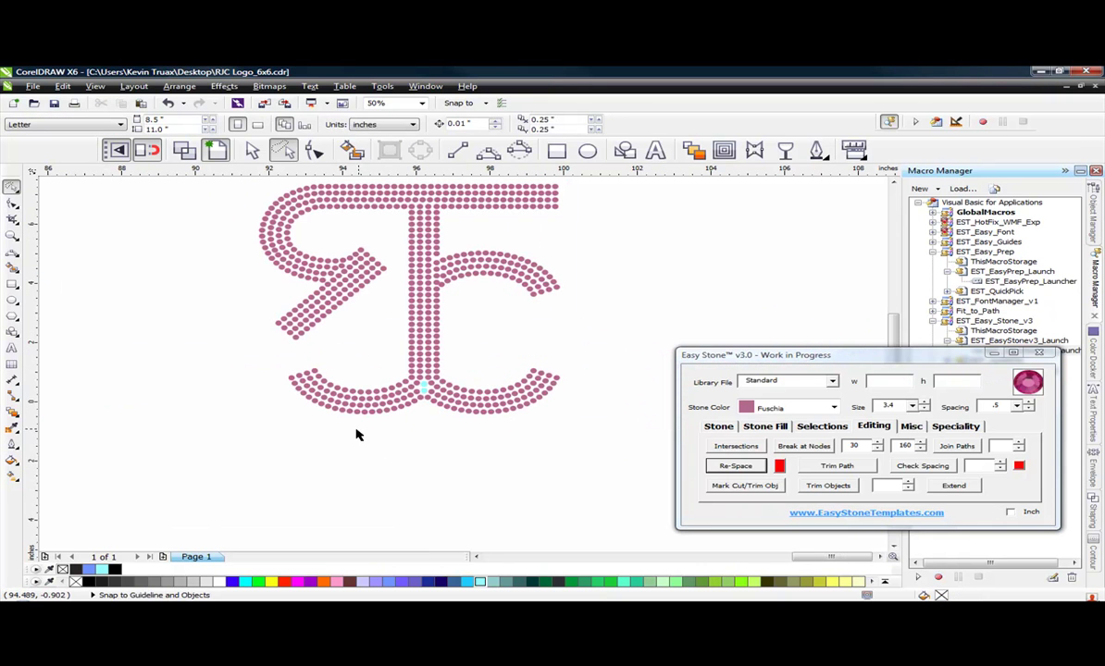
click(251, 150)
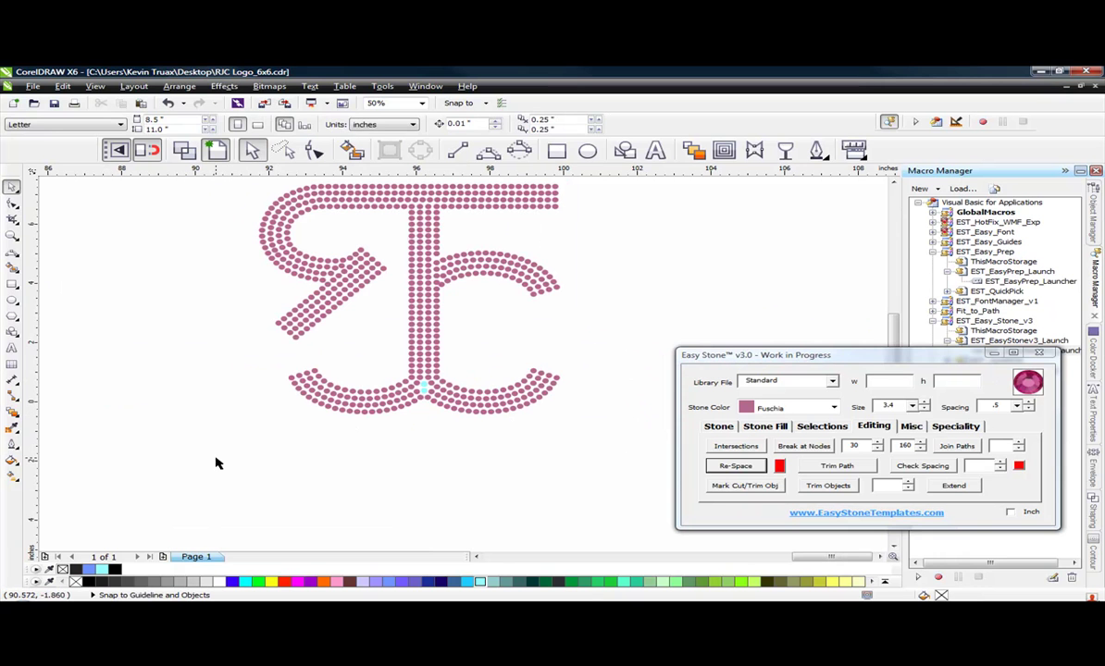
drag(216, 459, 631, 353)
click(719, 427)
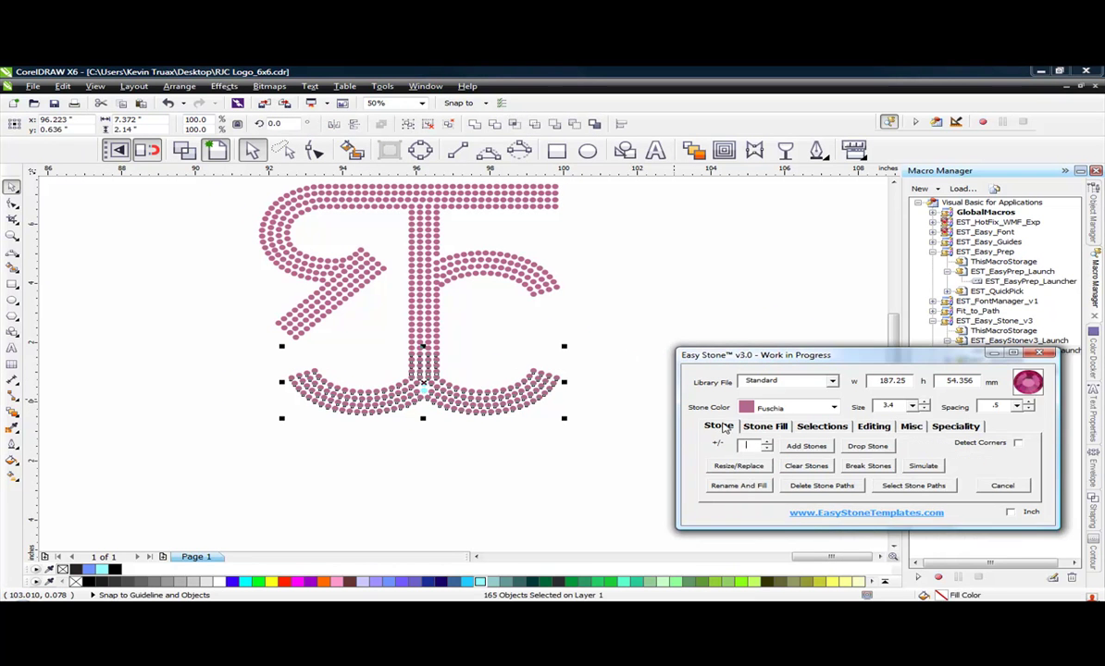
click(739, 488)
key(Return)
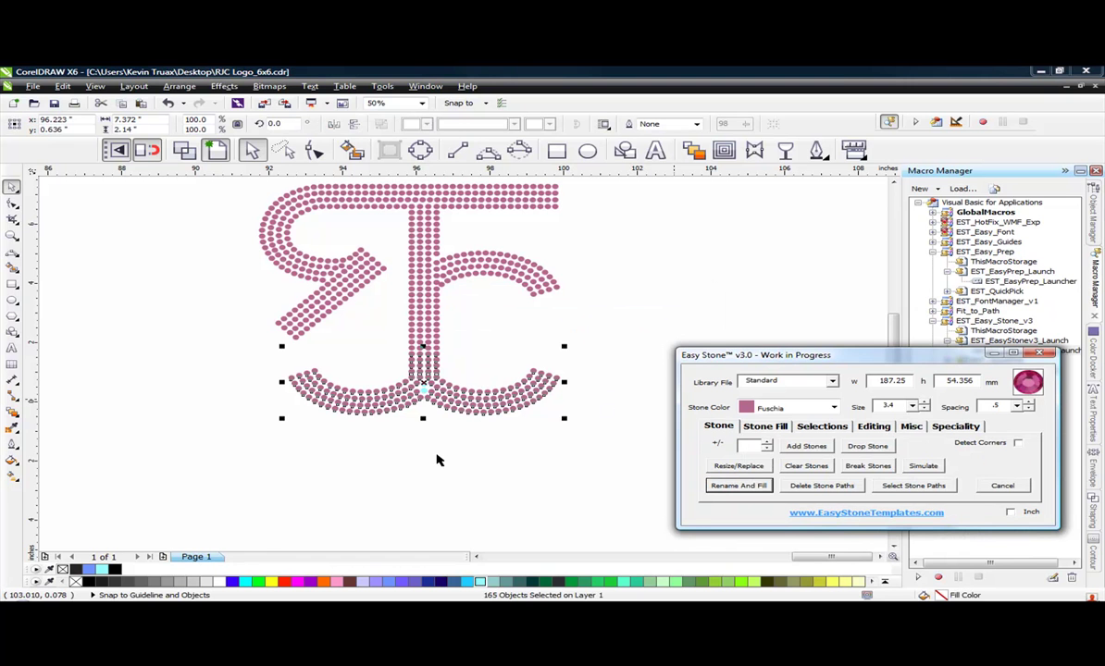
scroll(425, 412, up, 4)
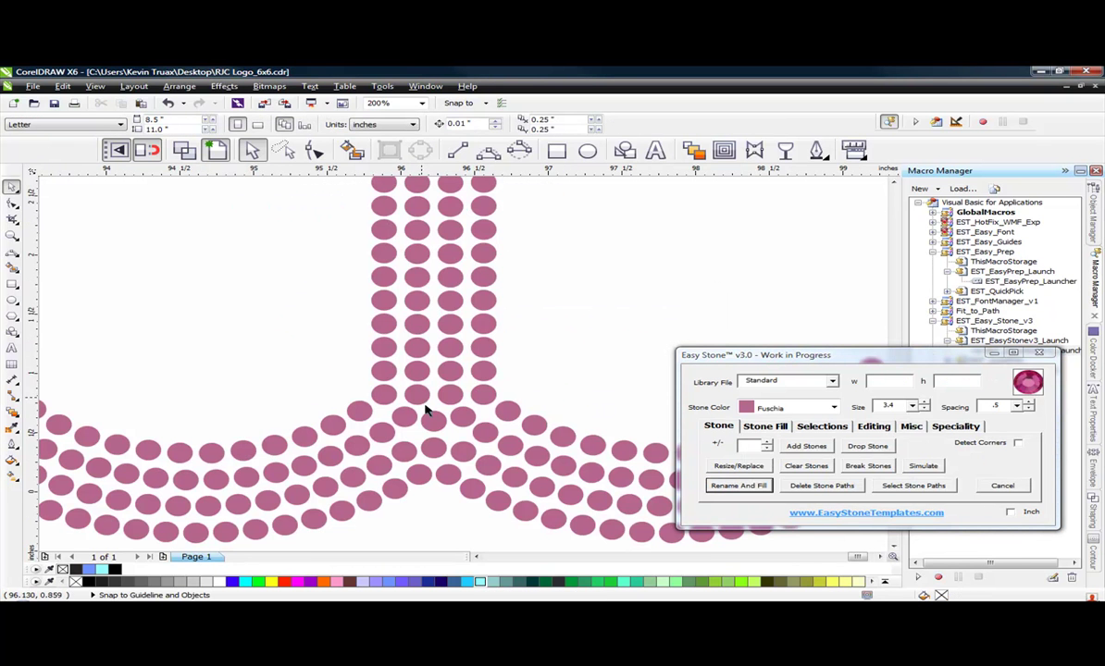
scroll(444, 435, up, 2)
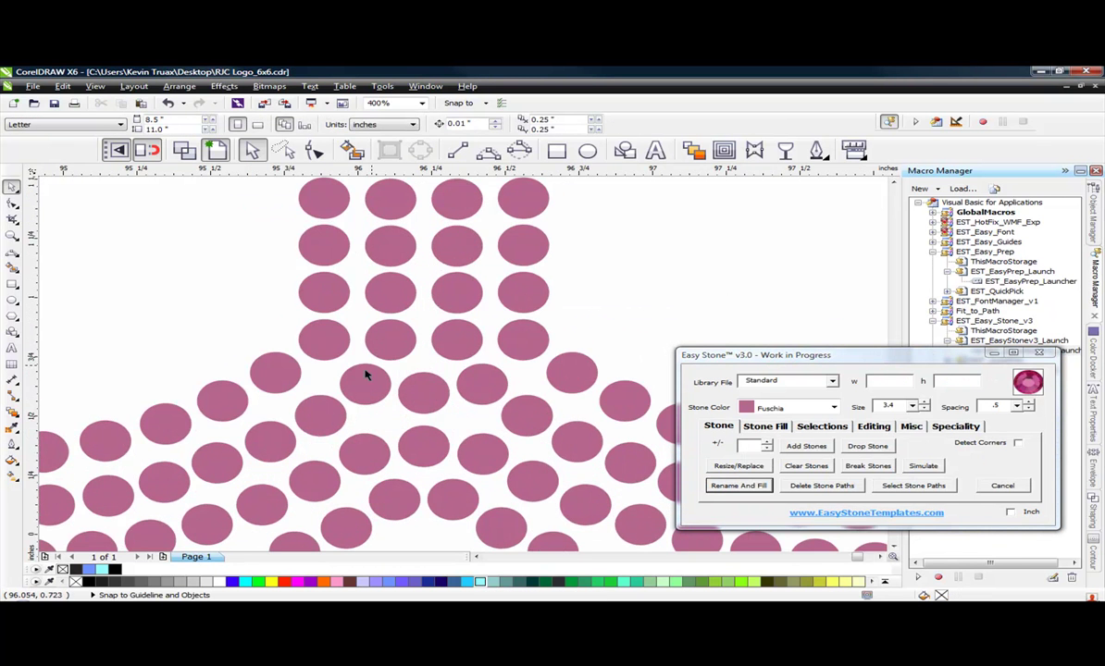
scroll(366, 375, down, 4)
scroll(395, 495, down, 1)
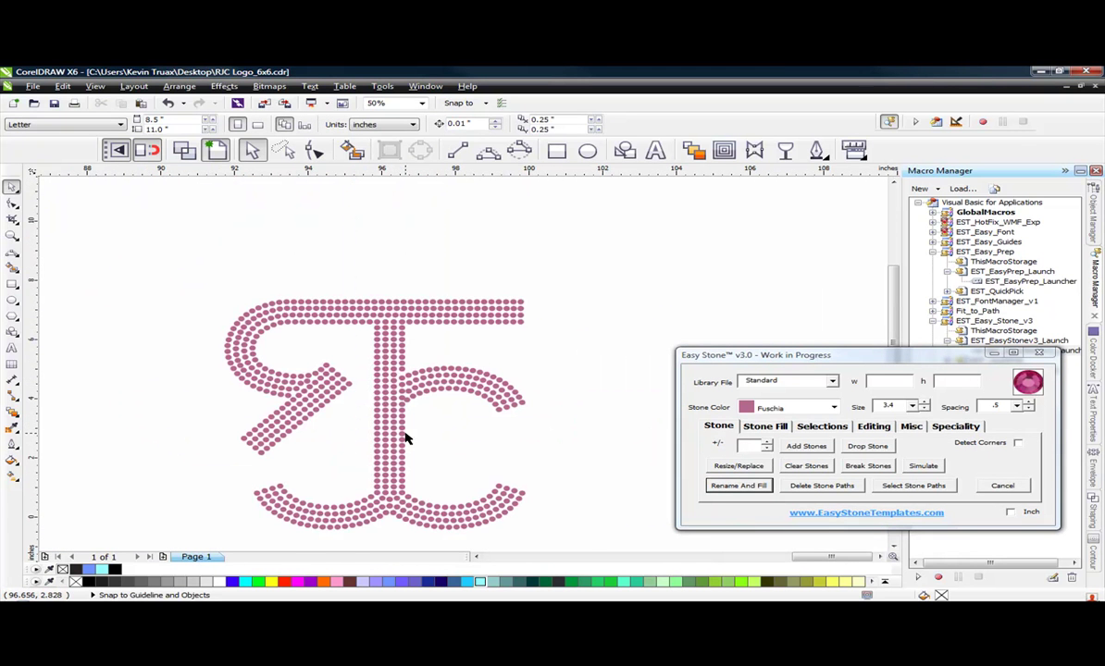
- Create a selection of the third stem column from its lowest stone up to the horizontal bar and check its stone count
scroll(386, 500, up, 1)
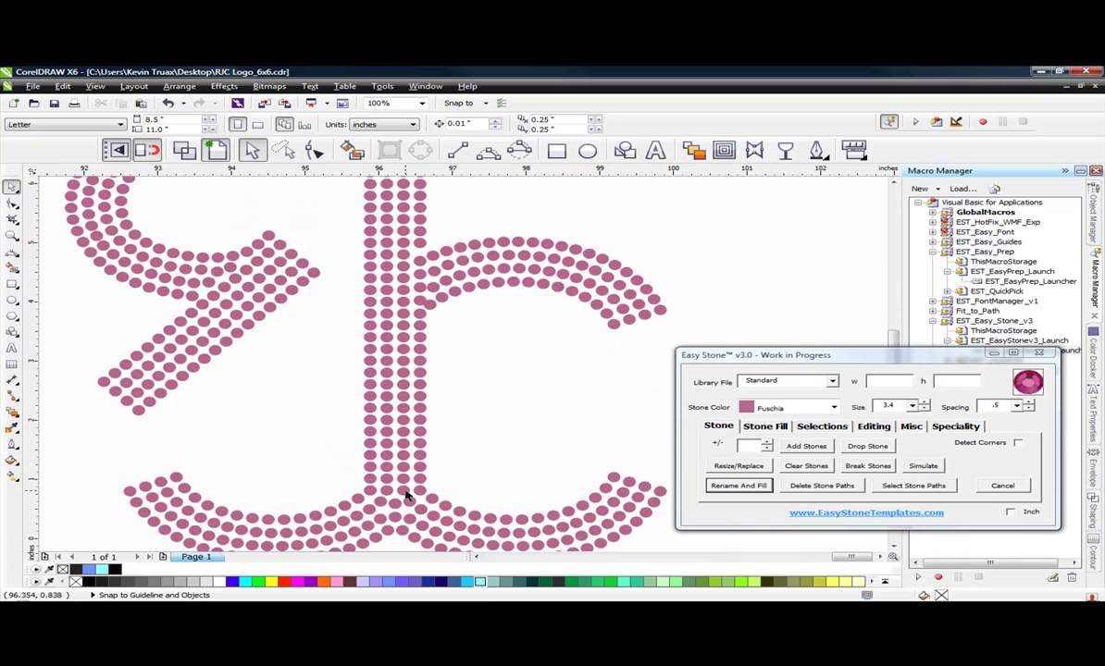
click(406, 496)
scroll(394, 493, up, 2)
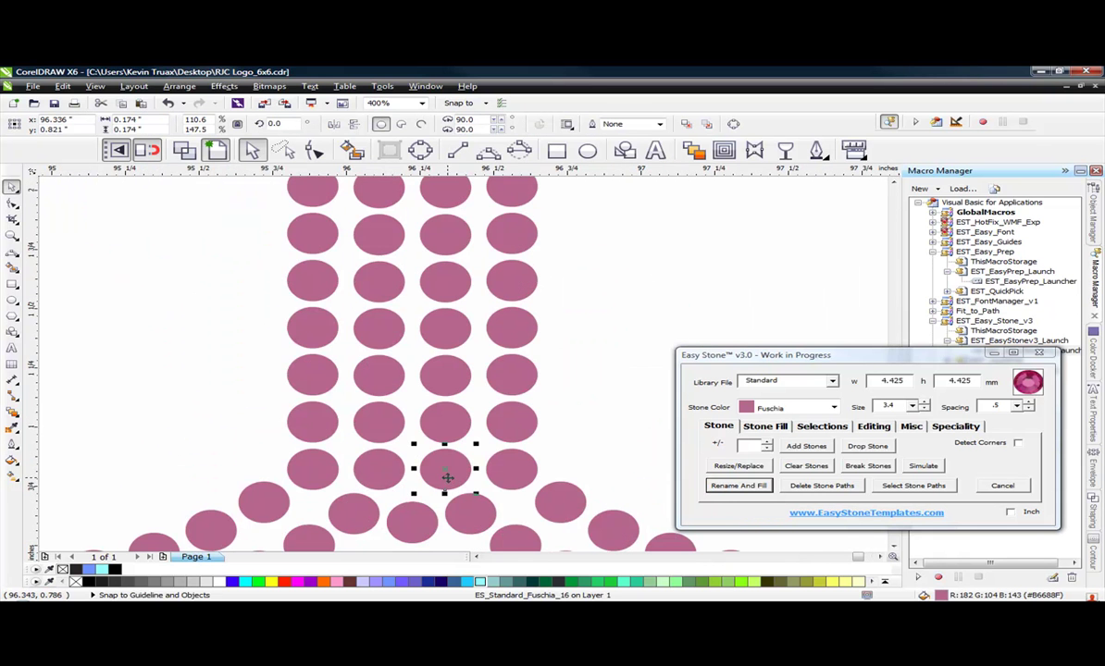
scroll(457, 478, down, 3)
scroll(438, 342, up, 2)
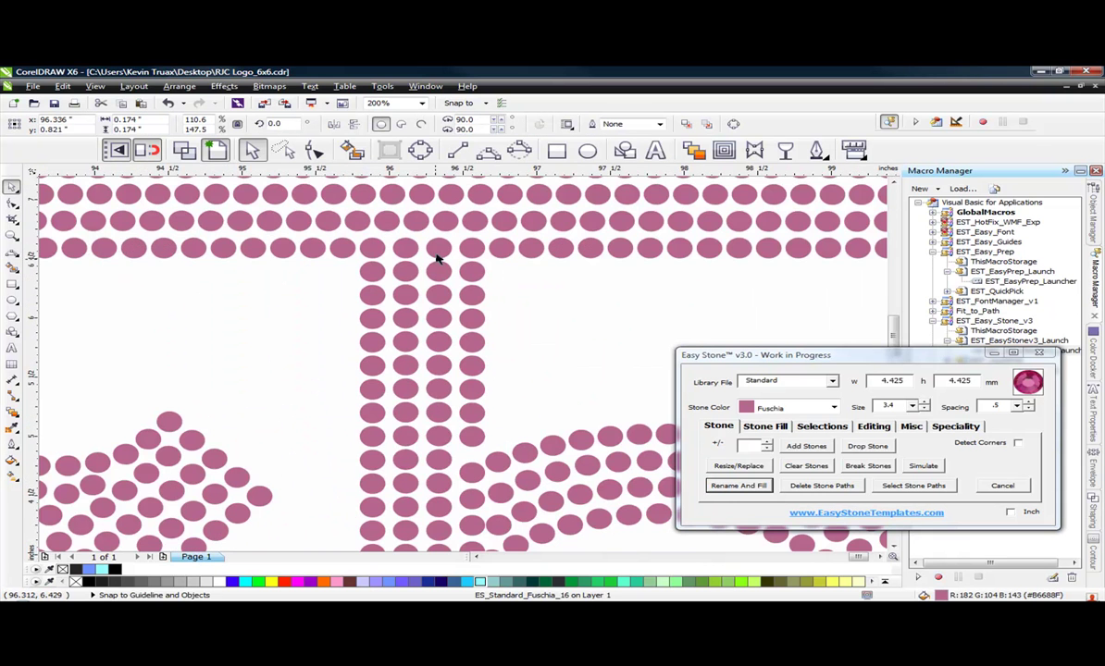
shift+click(438, 249)
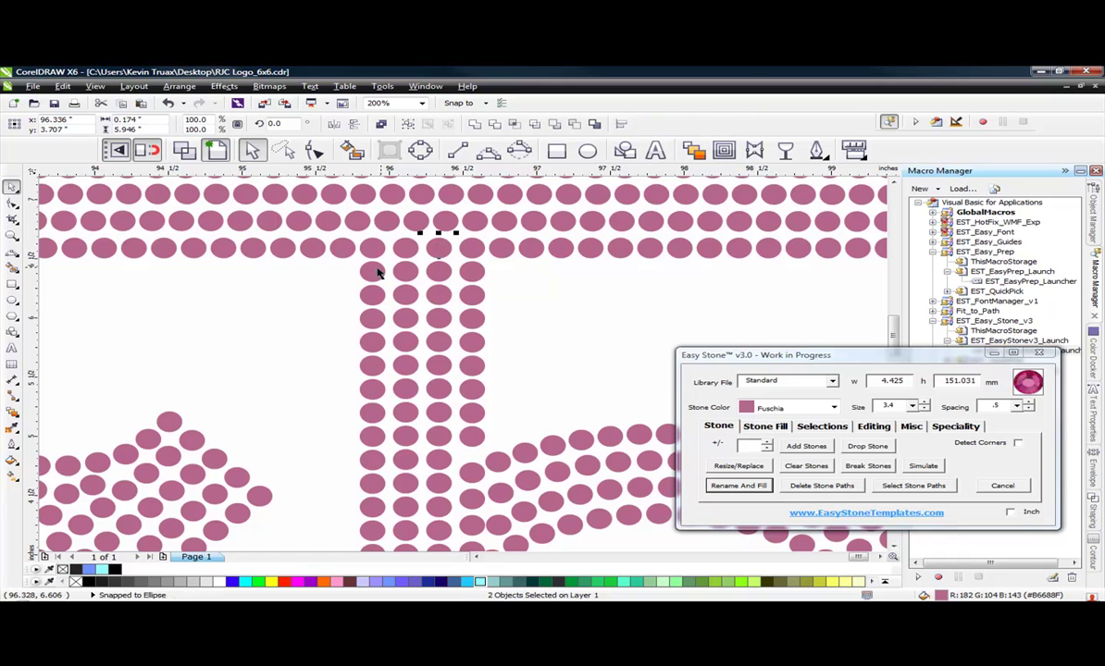
click(823, 427)
click(800, 447)
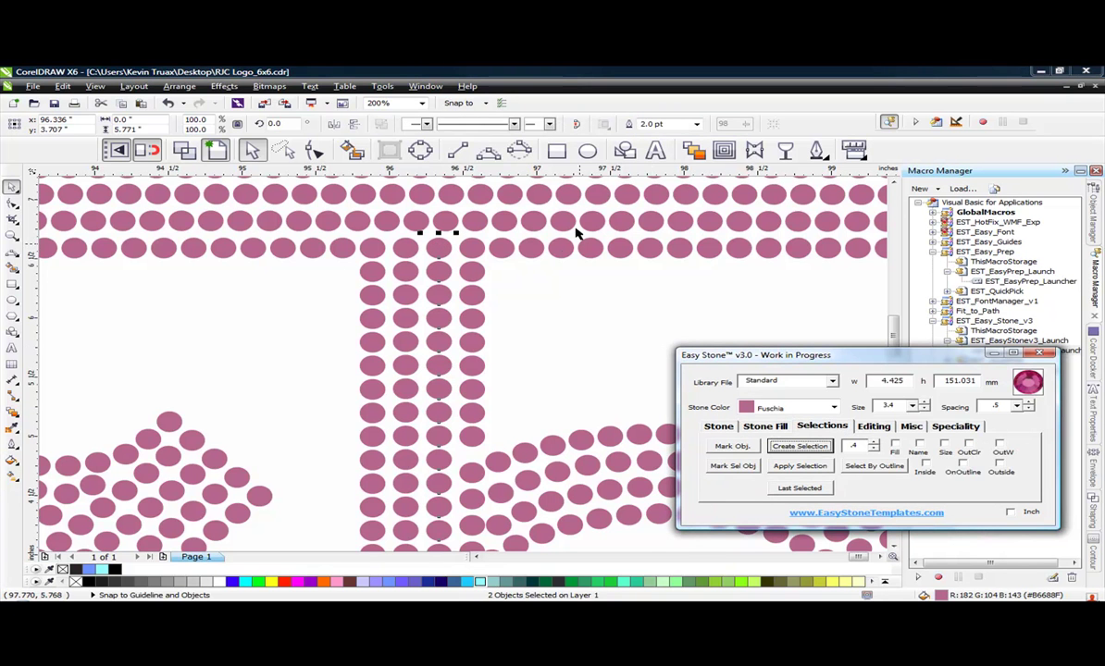
scroll(315, 239, down, 1)
scroll(315, 239, down, 2)
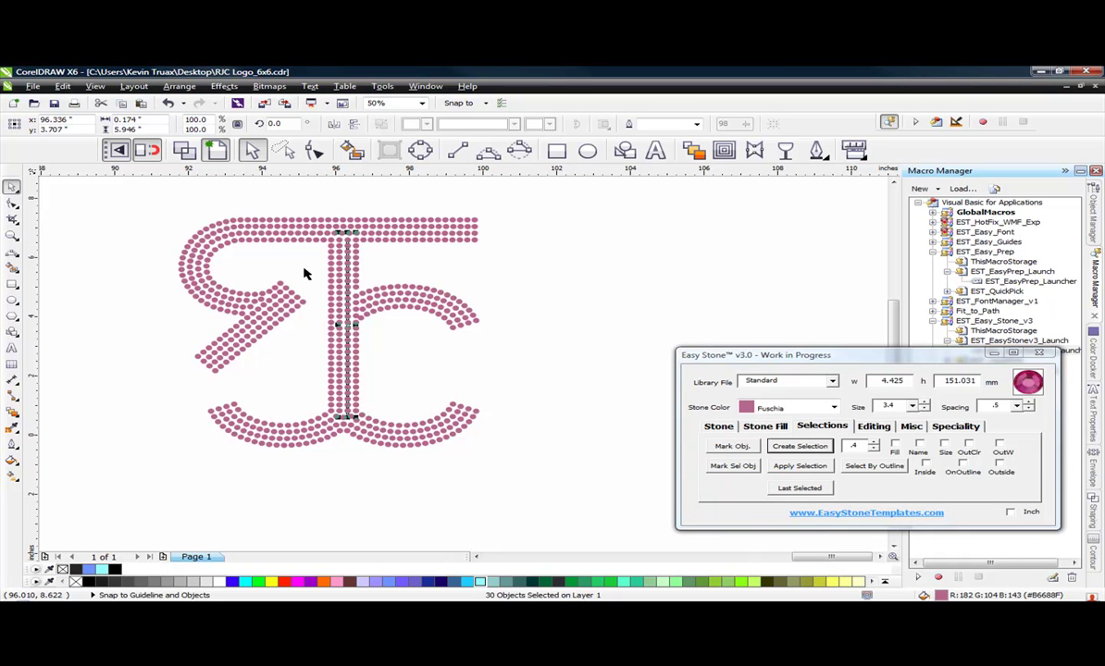
scroll(300, 335, up, 2)
scroll(399, 449, down, 2)
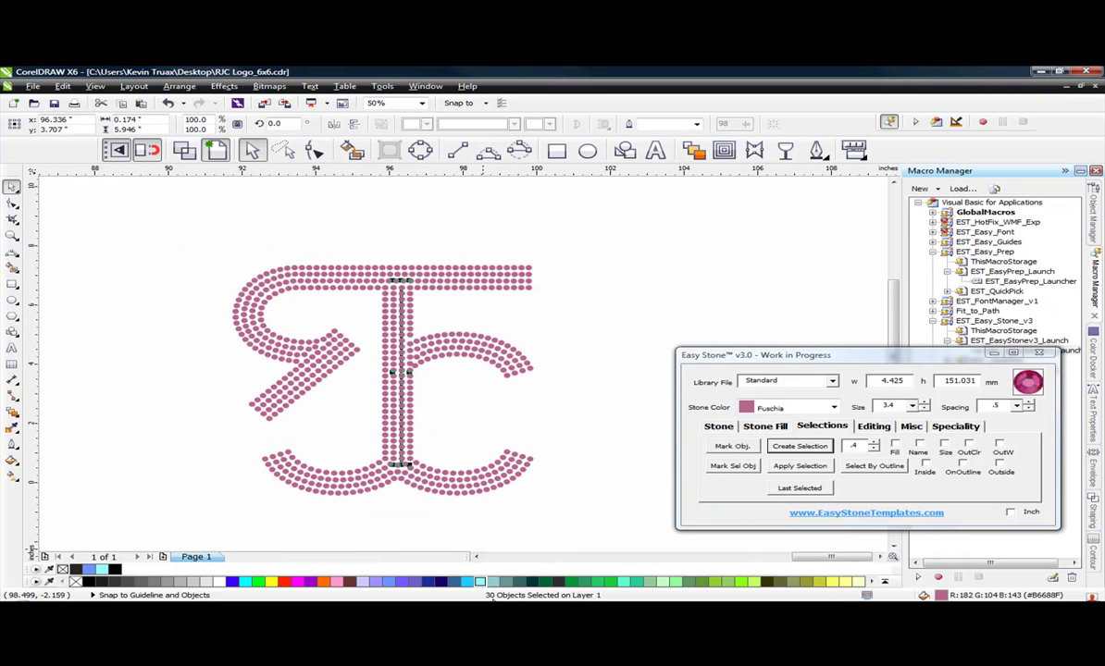
scroll(446, 498, up, 2)
click(390, 449)
scroll(390, 449, down, 3)
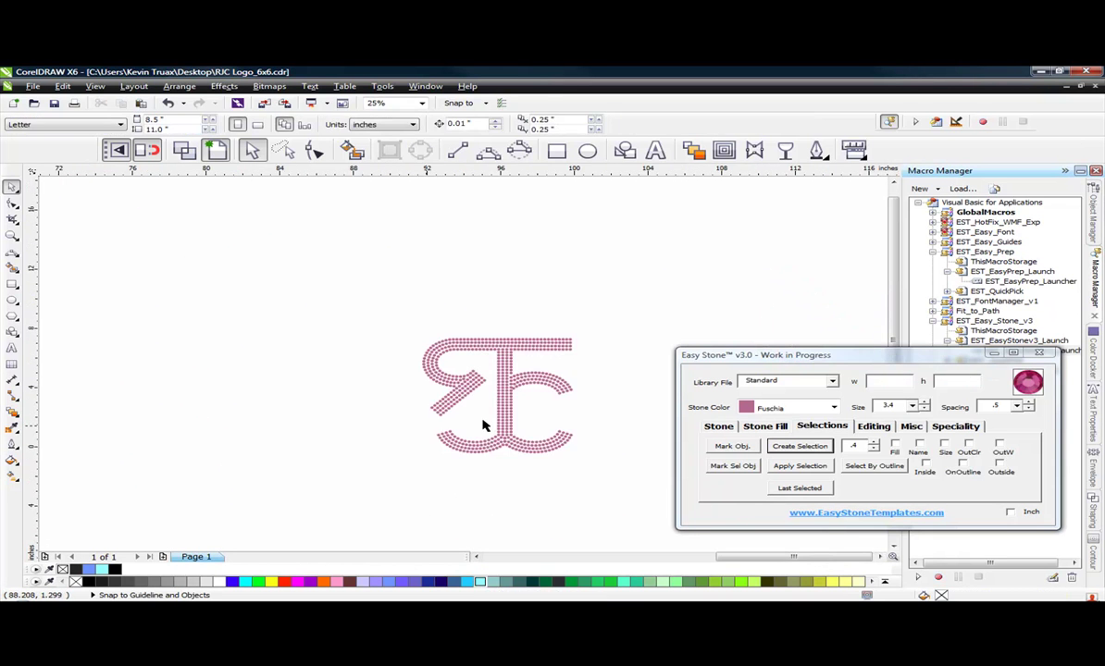
- Create a selection of the fourth stem column from its lowest stone up to the horizontal bar and check its stone count
scroll(516, 431, up, 3)
click(461, 490)
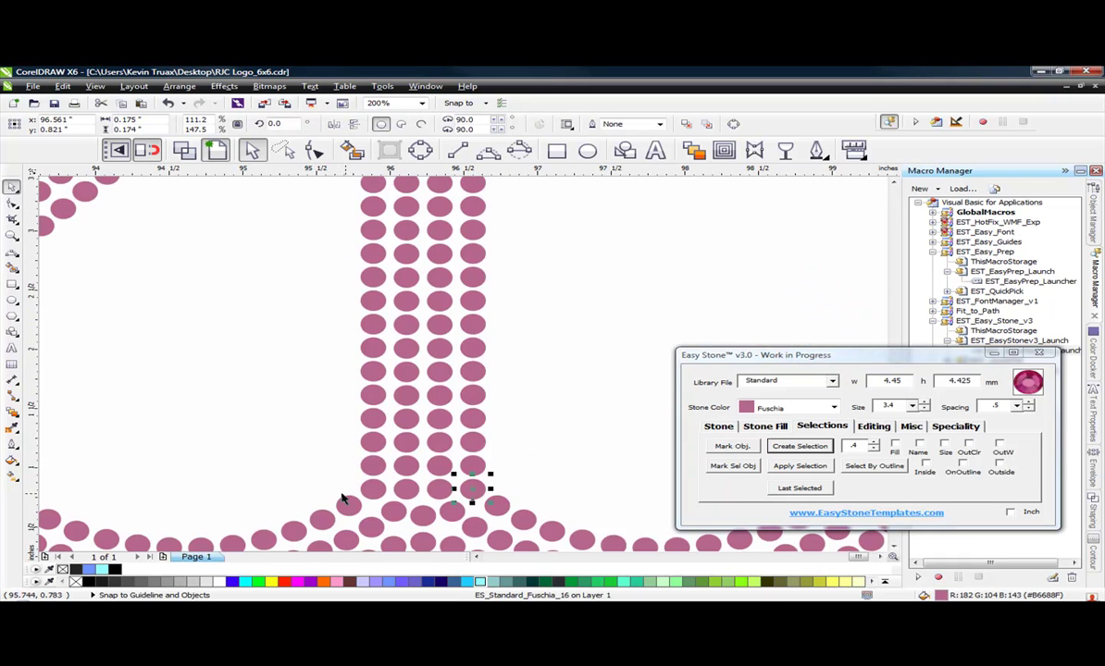
scroll(342, 500, down, 1)
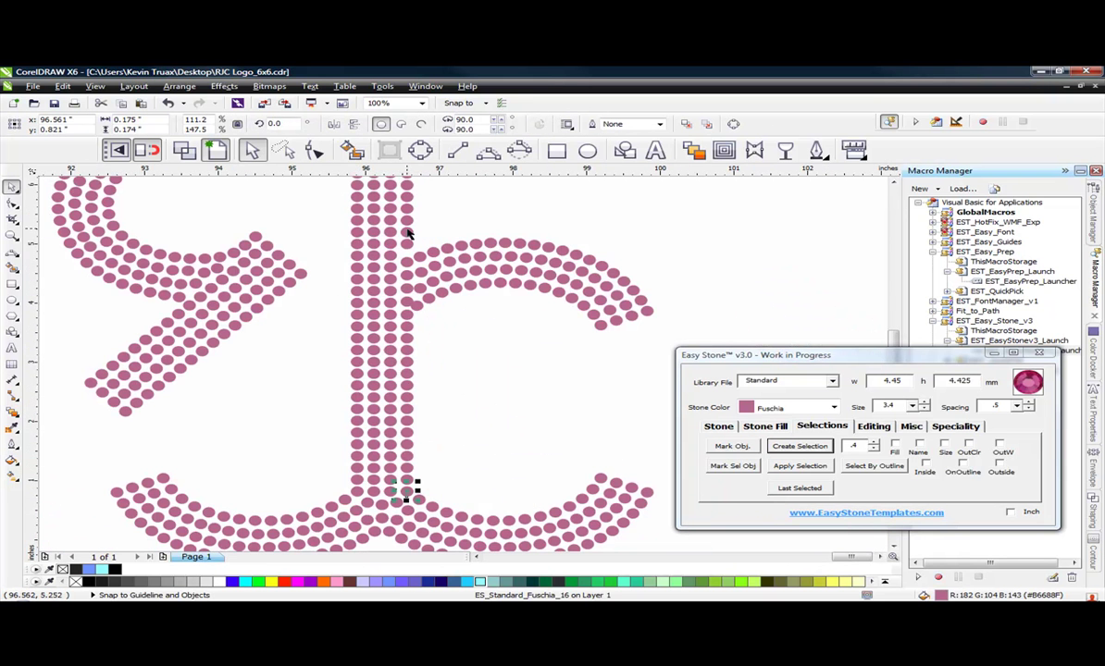
scroll(408, 245, down, 1)
scroll(401, 243, up, 2)
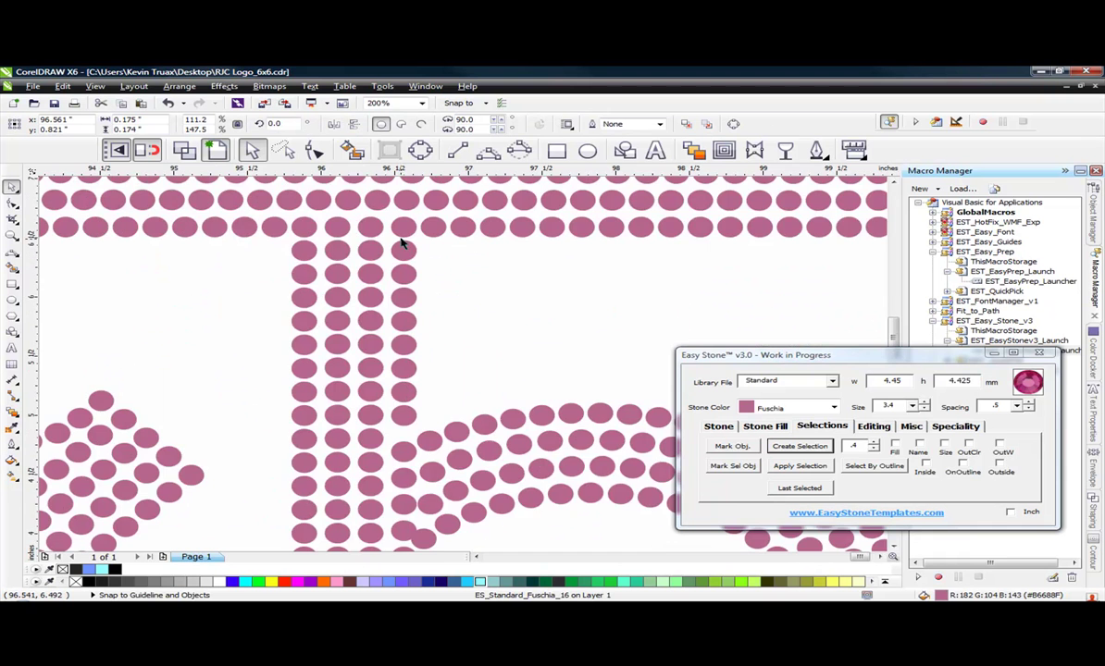
shift+click(401, 241)
scroll(402, 227, down, 1)
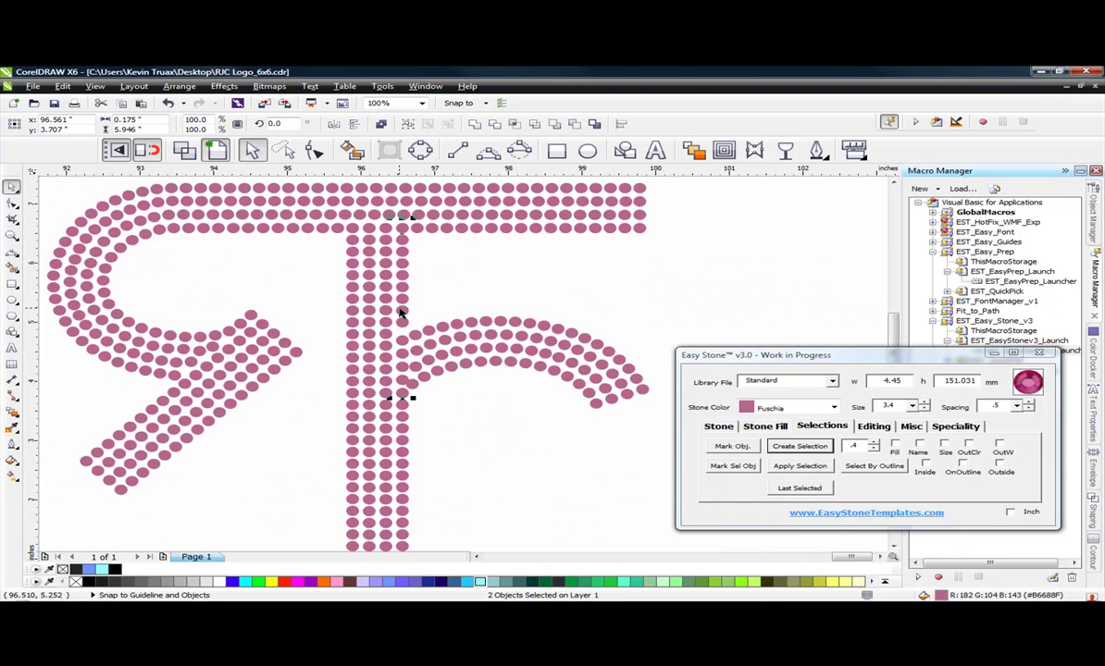
scroll(399, 324, down, 1)
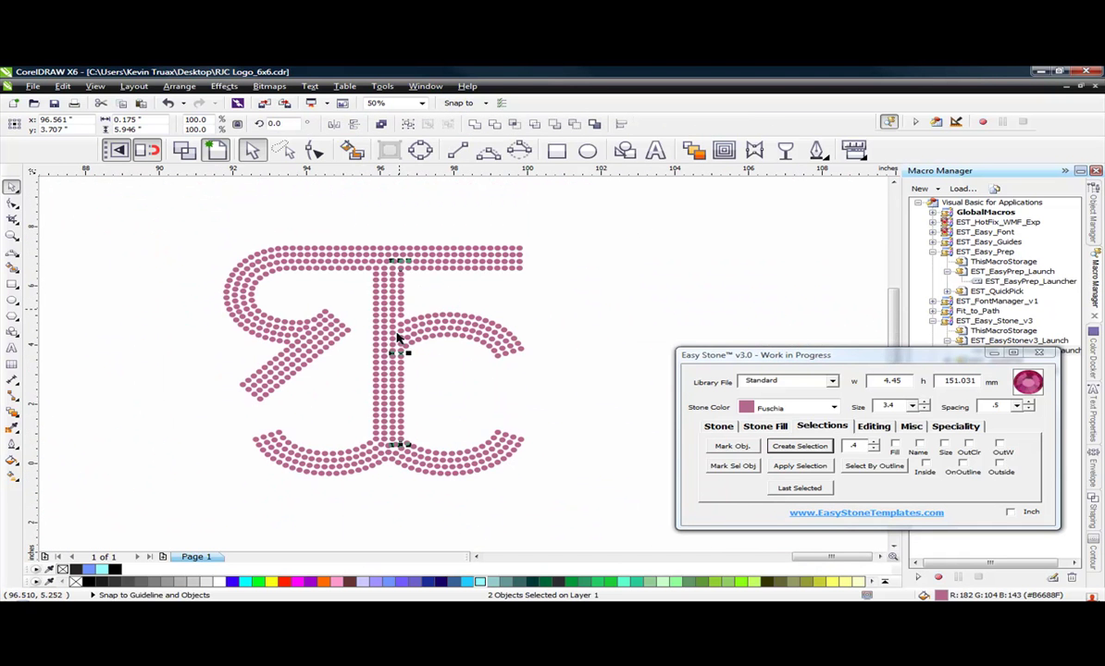
click(809, 447)
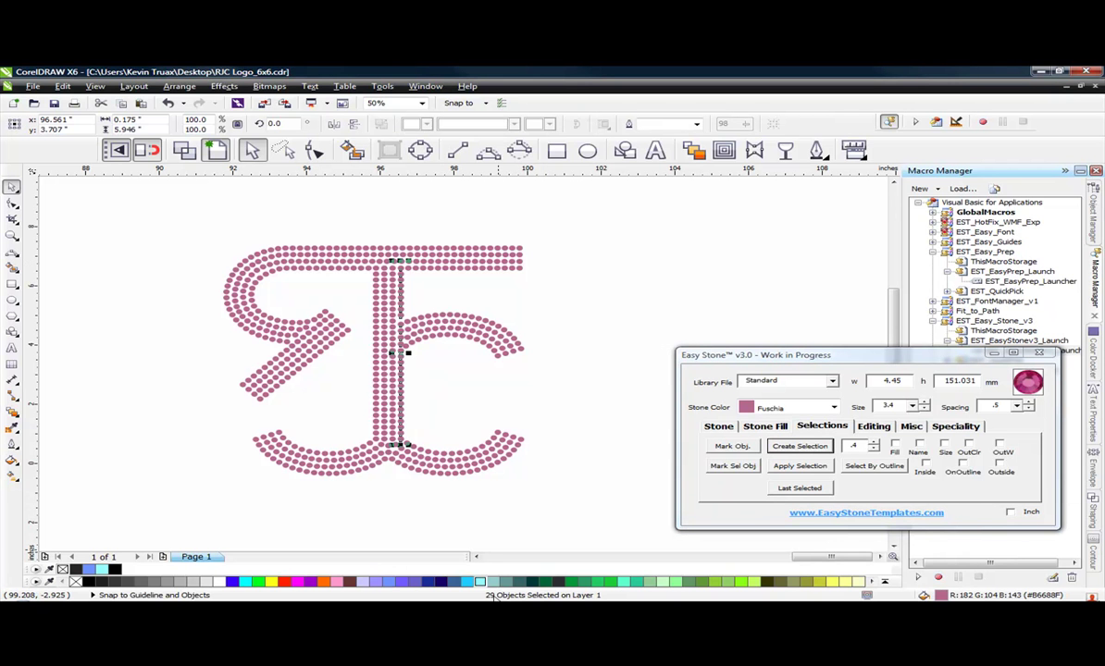
key(Escape)
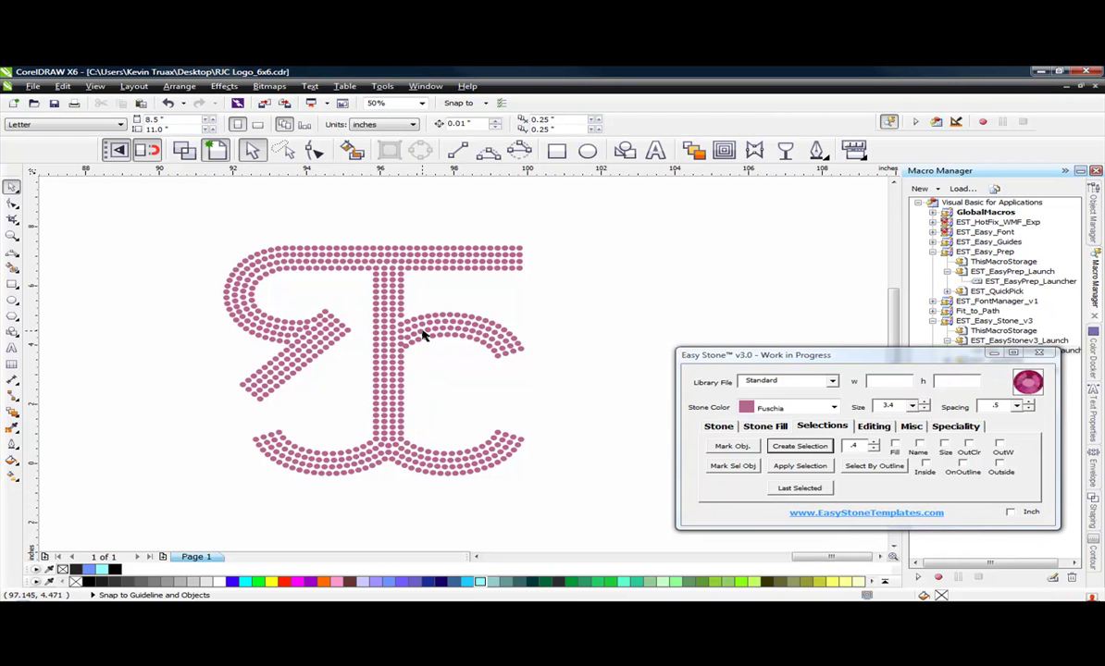
- Duplicate the fourth stem column's stone above the gap beside the upper arc, placing the copy straight below it
scroll(384, 347, up, 3)
scroll(530, 388, up, 1)
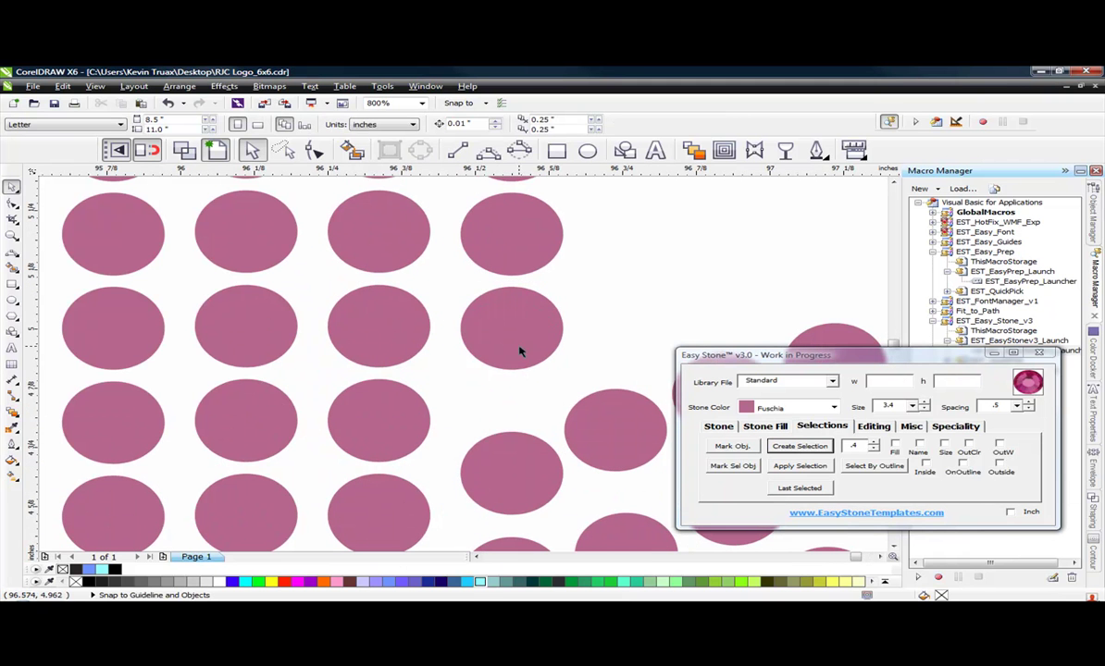
drag(518, 348, 515, 398)
key(Escape)
scroll(364, 312, down, 3)
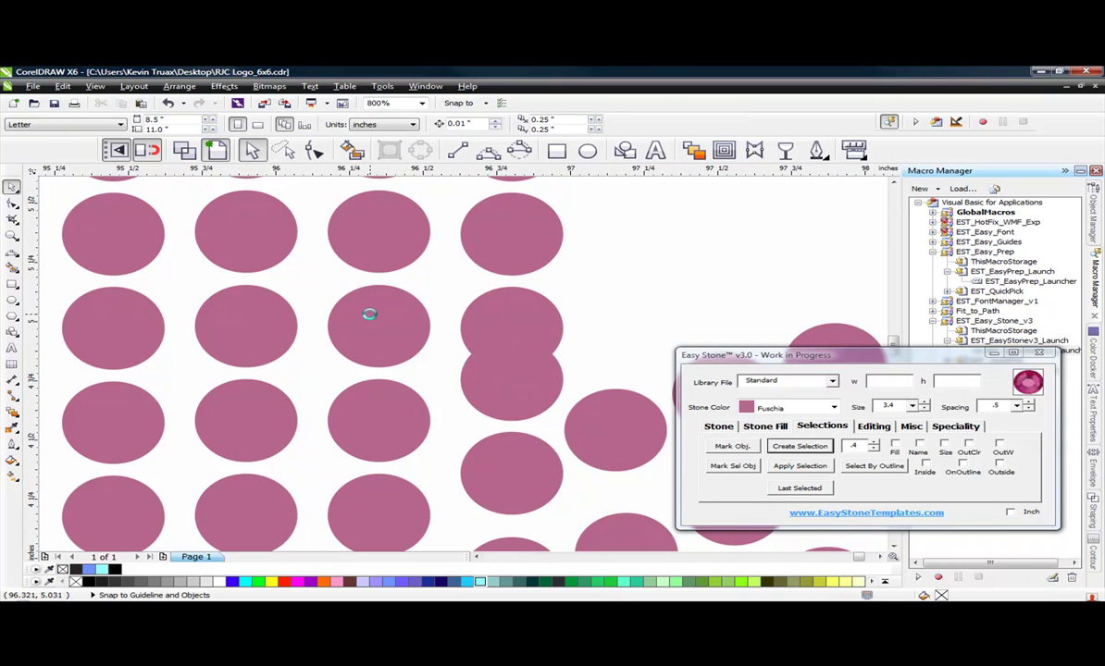
- Create a selection of the fourth stem column from the horizontal bar down to its lowest stone and distribute the stones evenly
click(396, 233)
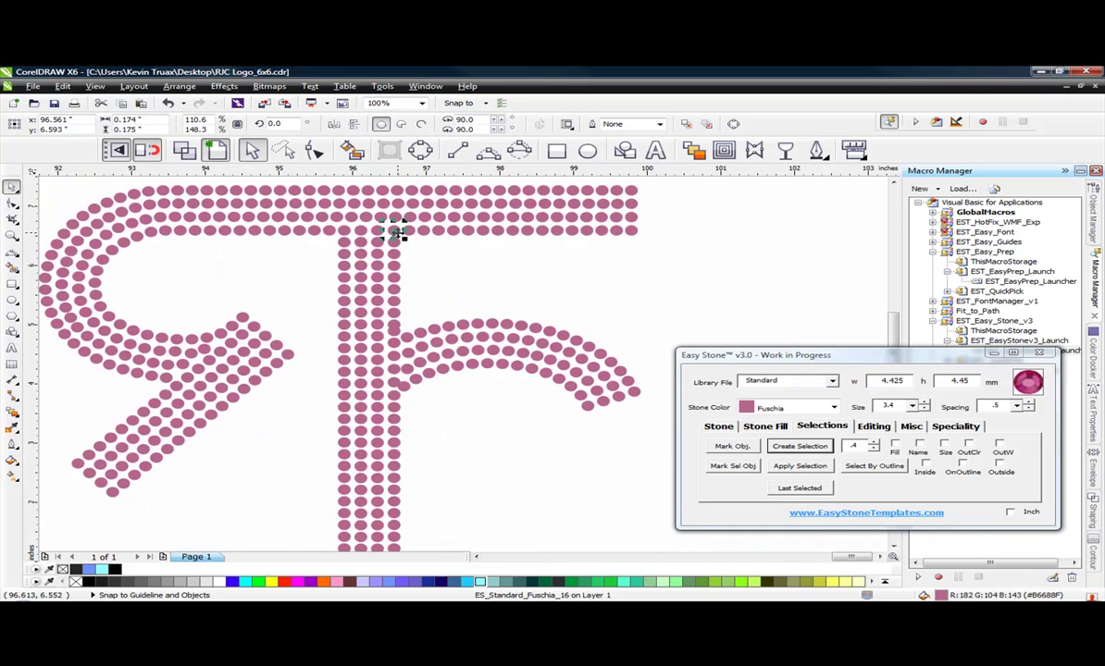
scroll(395, 233, down, 1)
scroll(389, 444, up, 1)
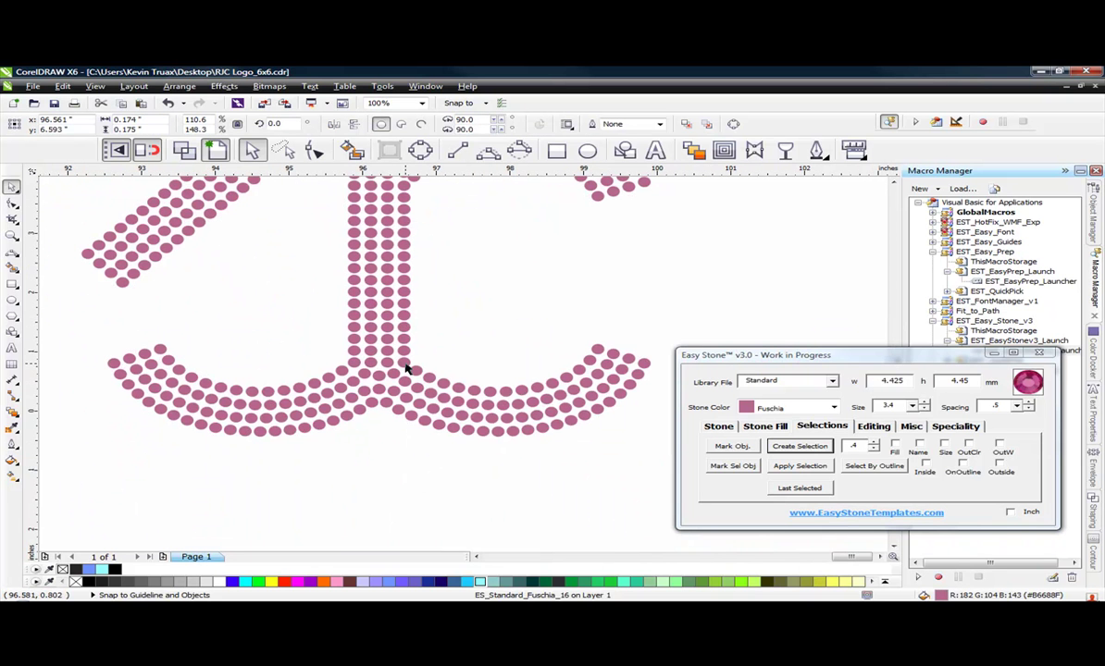
shift+click(405, 368)
click(782, 447)
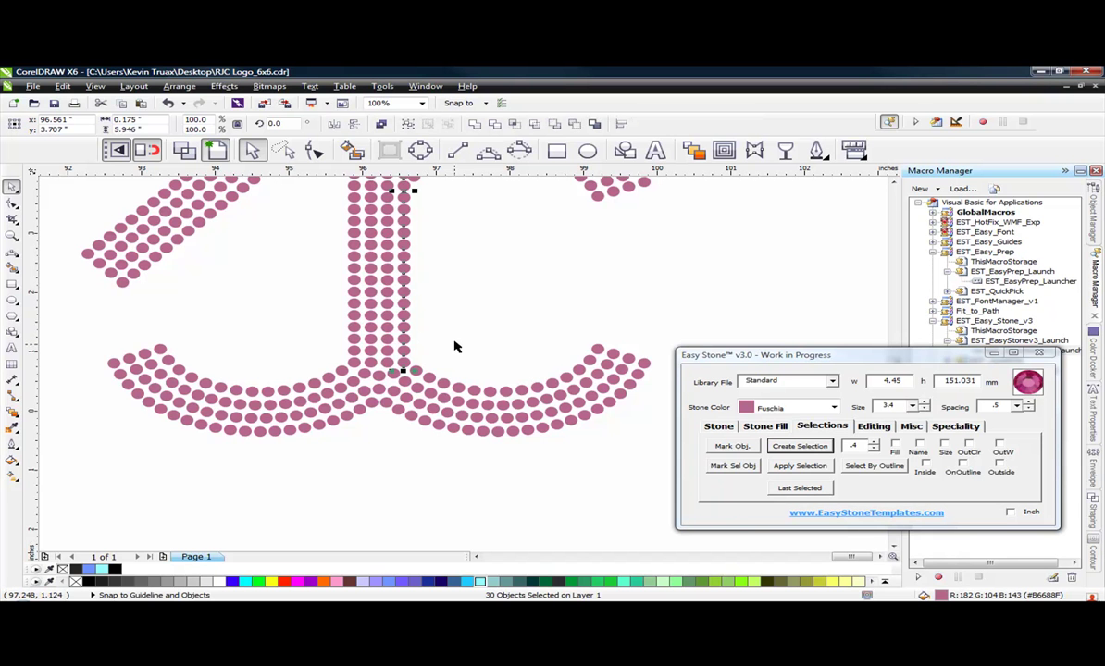
scroll(428, 342, down, 2)
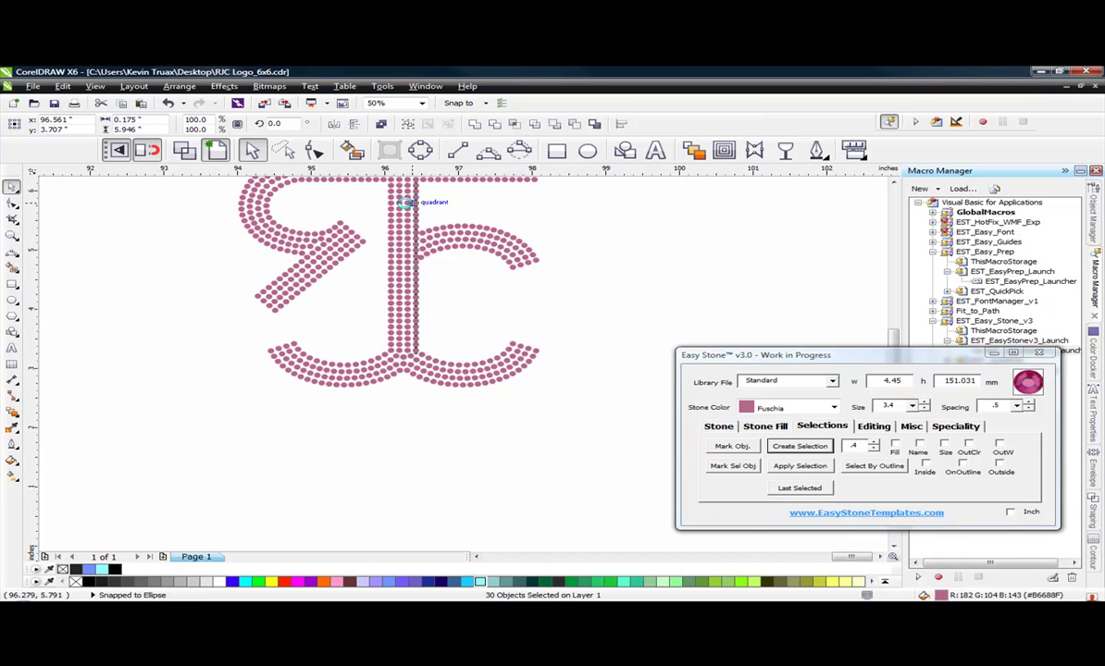
scroll(435, 278, up, 3)
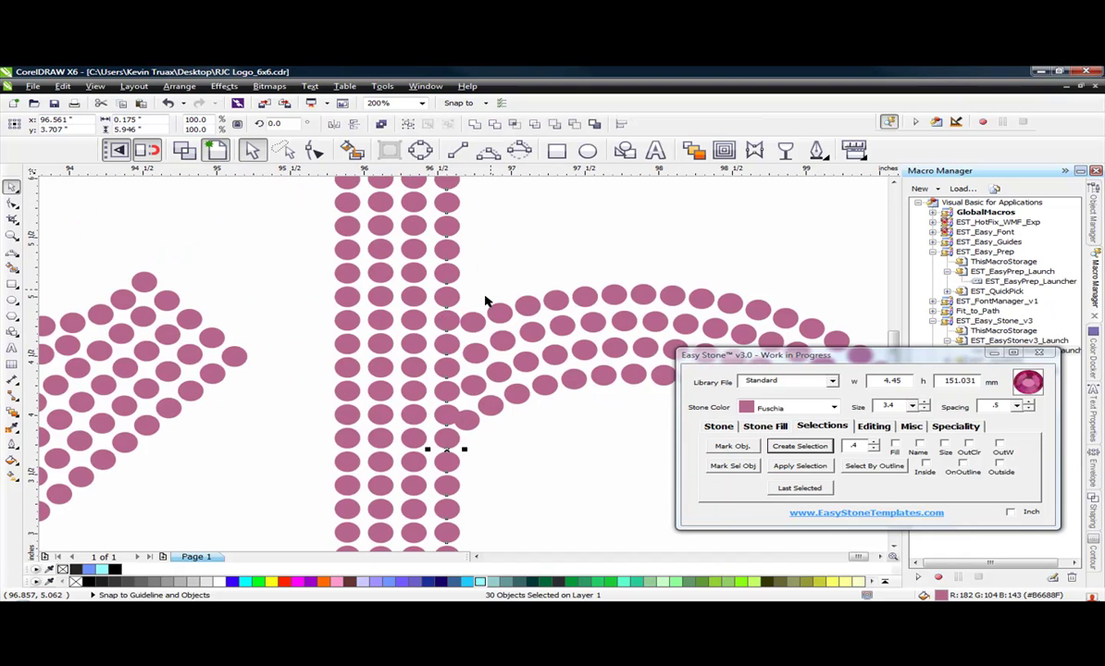
scroll(444, 352, down, 2)
click(497, 419)
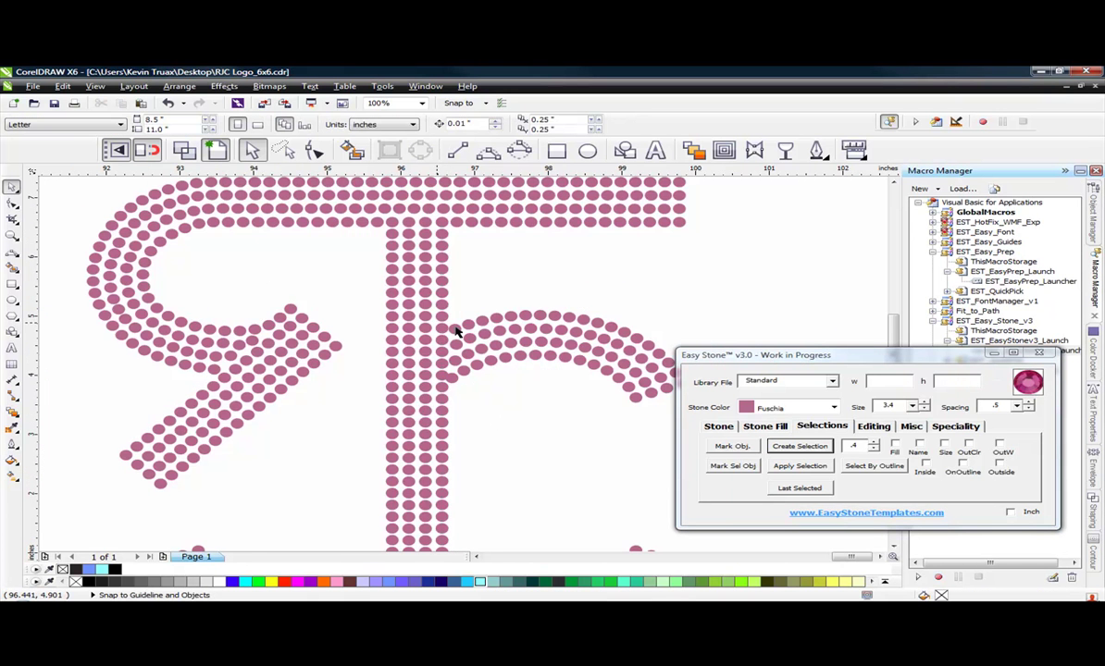
- Delete the upper arc's lowest-row end stone that overlaps the fourth stem column
scroll(453, 331, up, 2)
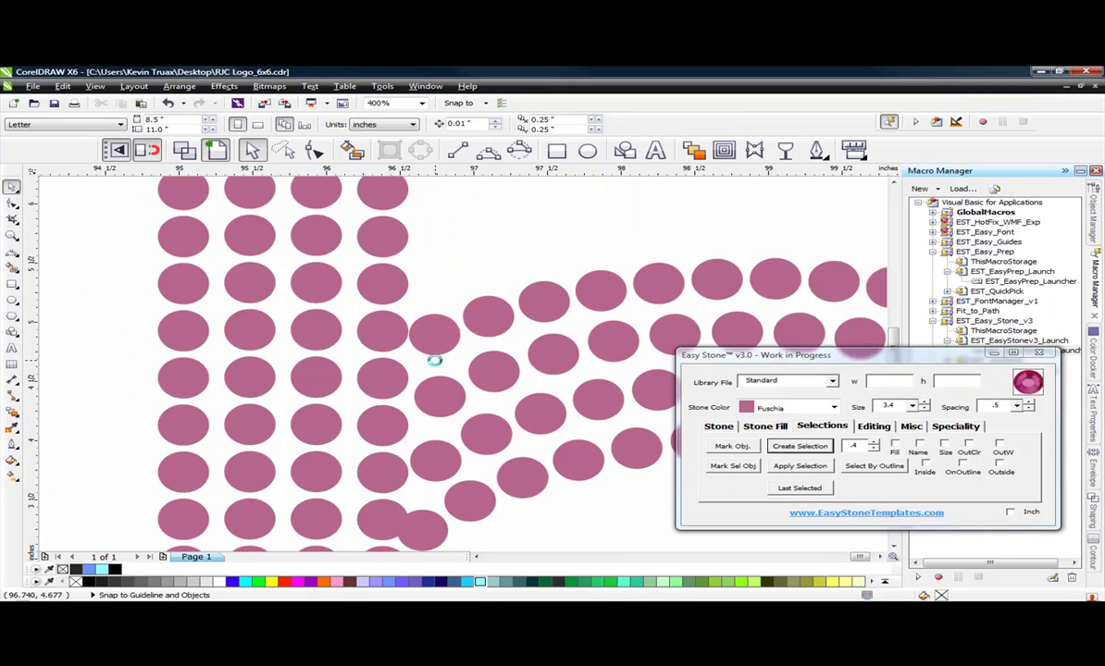
scroll(435, 363, down, 1)
scroll(418, 380, up, 1)
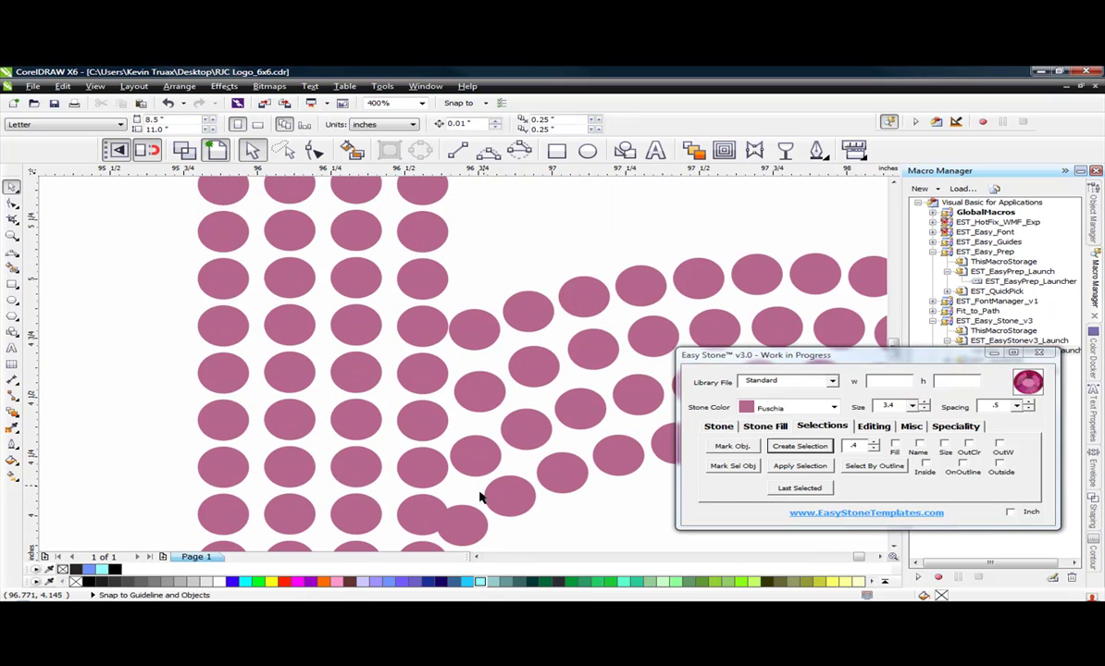
click(471, 541)
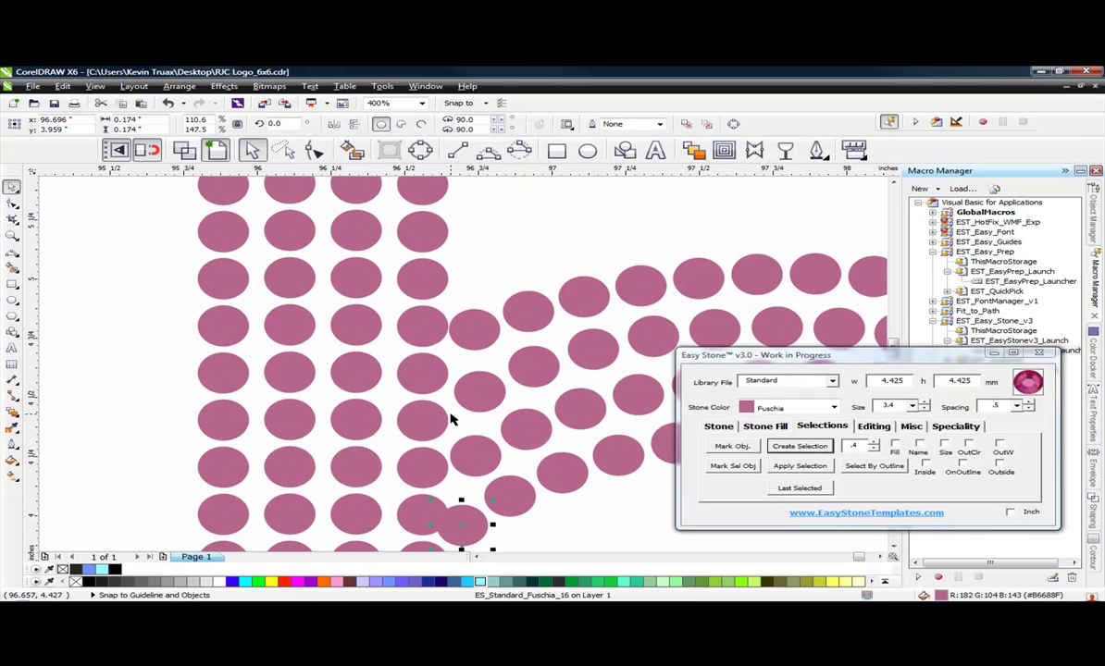
- Delete the upper arc's top-row end stone touching the stem and move its neighbour towards the stem, leaving a small gap
click(488, 319)
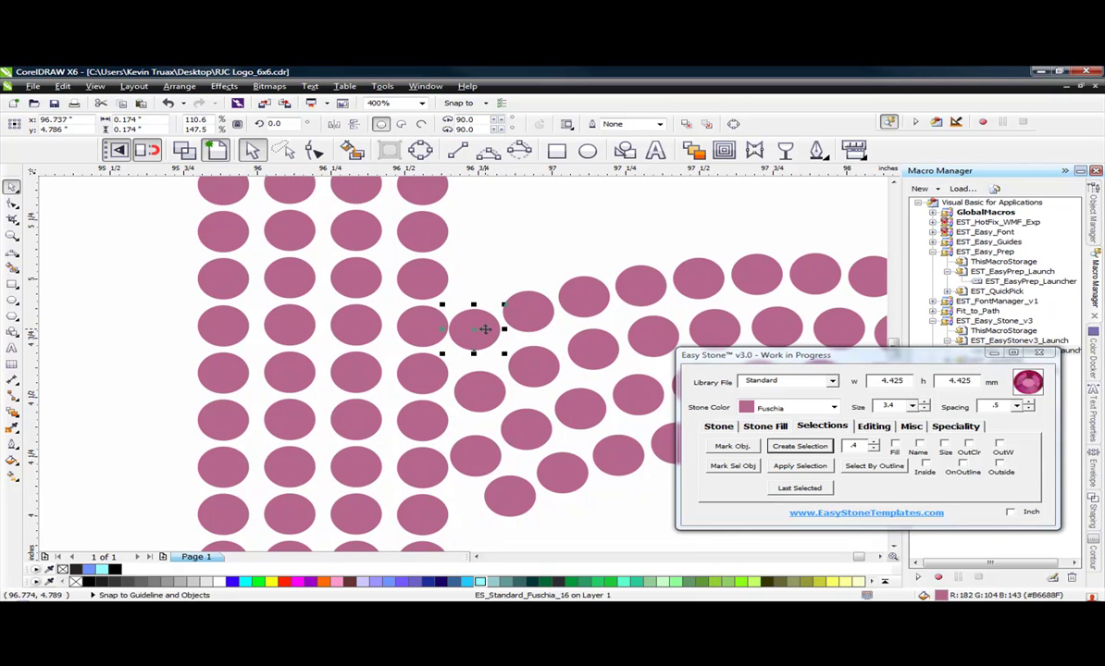
scroll(503, 319, up, 2)
drag(518, 308, 357, 381)
scroll(335, 271, down, 3)
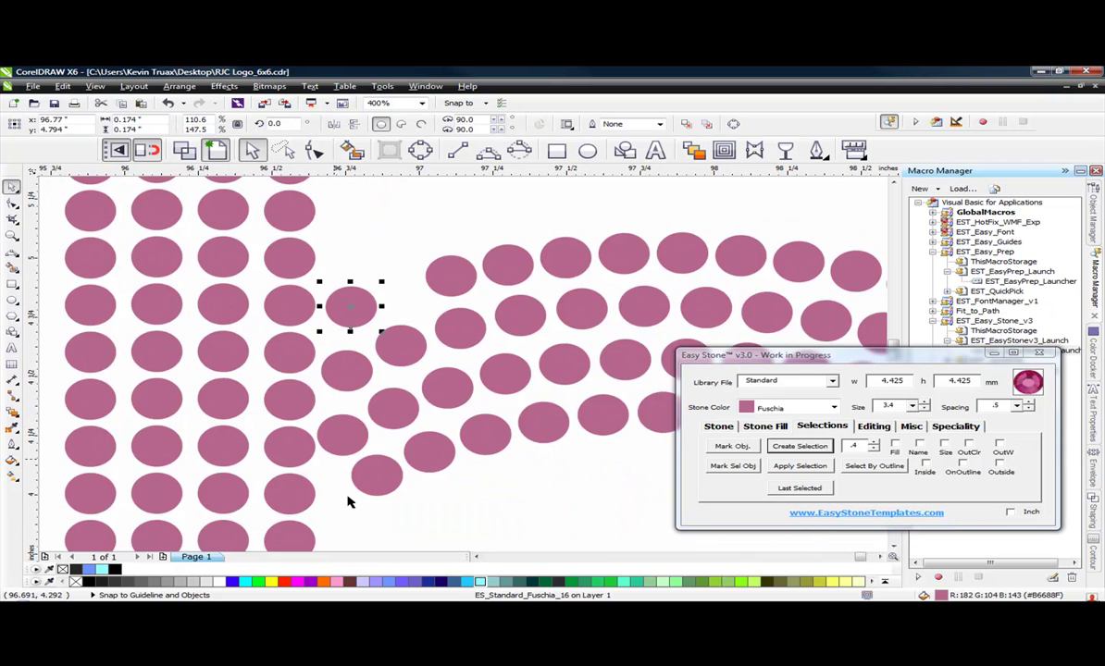
- Move the end stone of the upper arc's lowest row closer to the stem, just below the row above
scroll(352, 511, up, 1)
drag(421, 469, 369, 396)
scroll(357, 446, down, 1)
scroll(352, 449, up, 2)
scroll(369, 396, down, 3)
click(264, 318)
scroll(264, 319, down, 1)
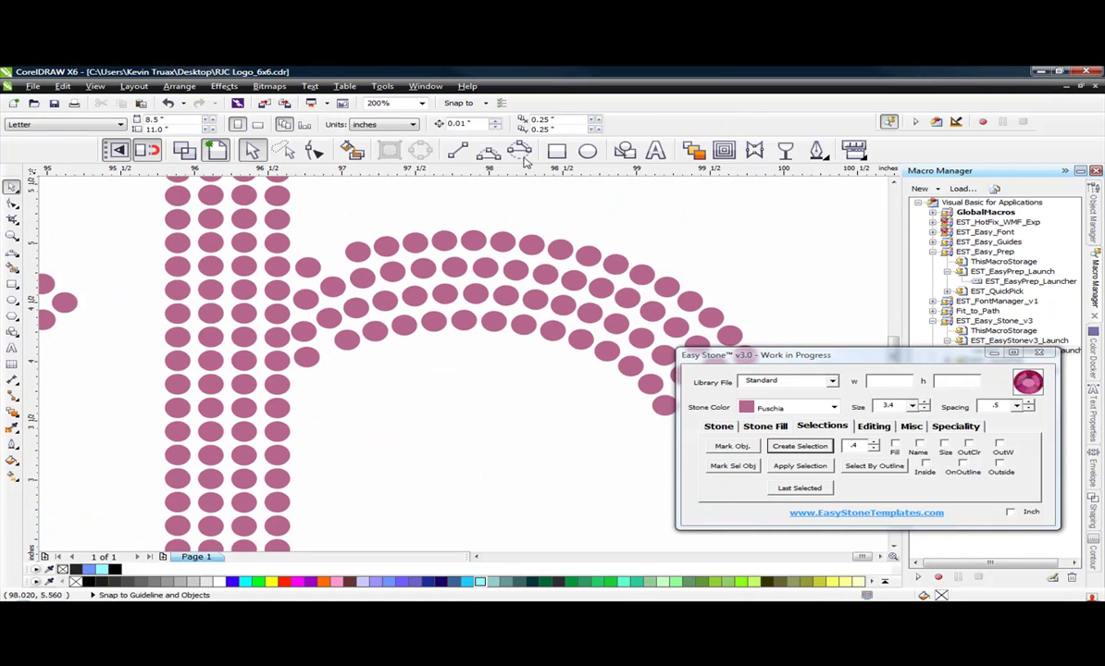
- Draw a 3-point curve path through the stone centres of the upper arc's lowest row, from the stem to its outer end
click(489, 150)
scroll(379, 251, down, 1)
scroll(389, 257, up, 1)
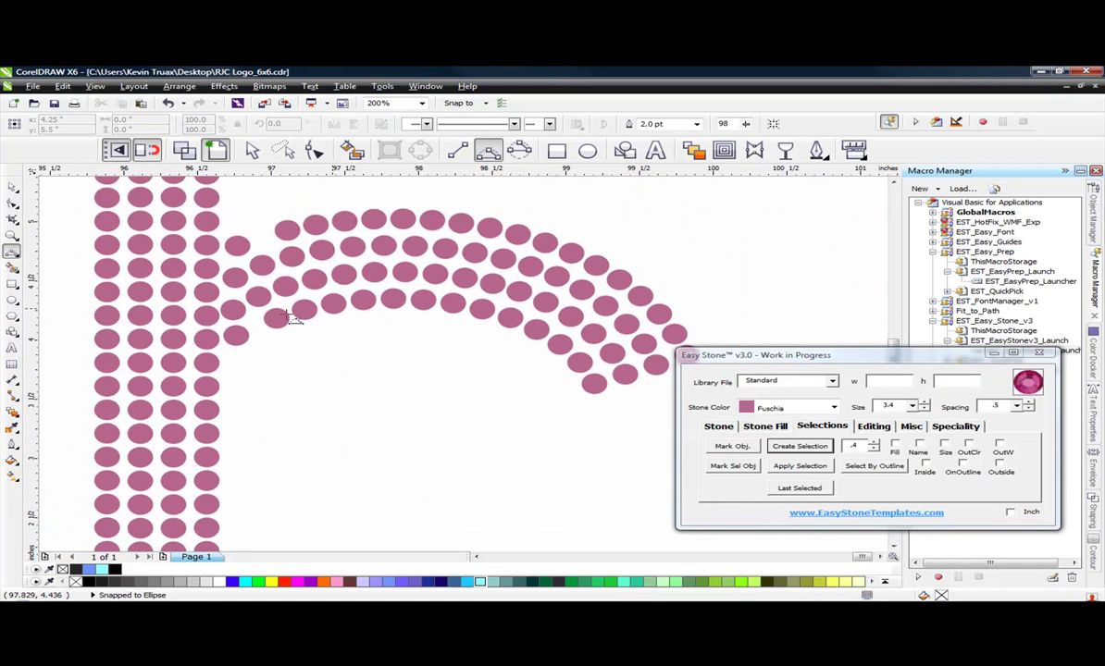
drag(237, 335, 332, 301)
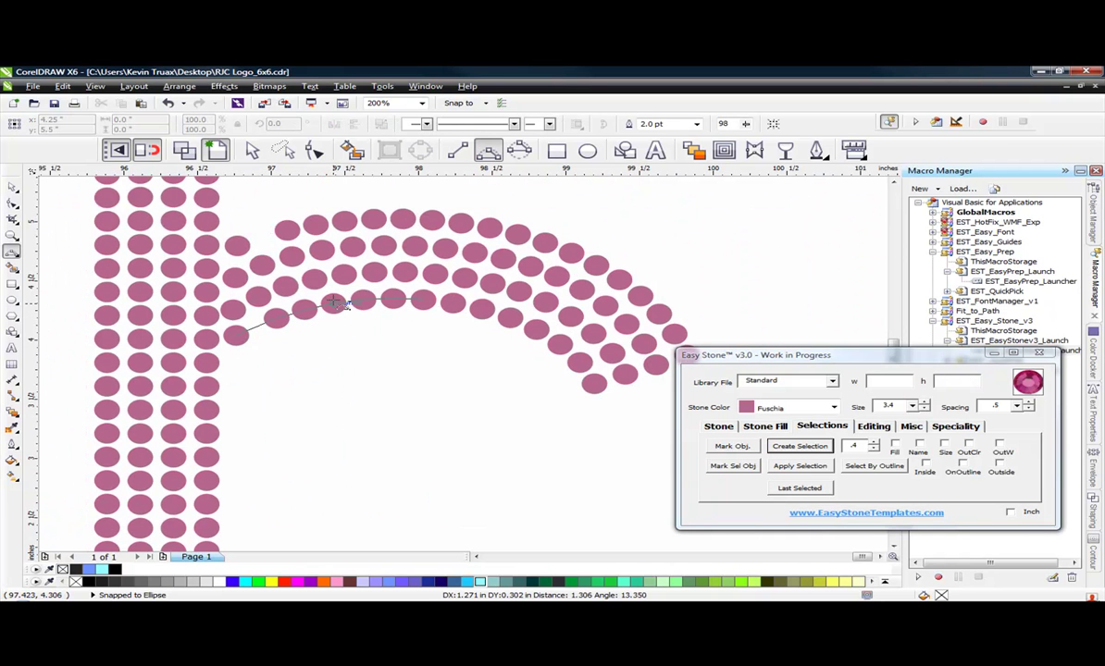
click(334, 303)
drag(421, 298, 592, 384)
click(507, 346)
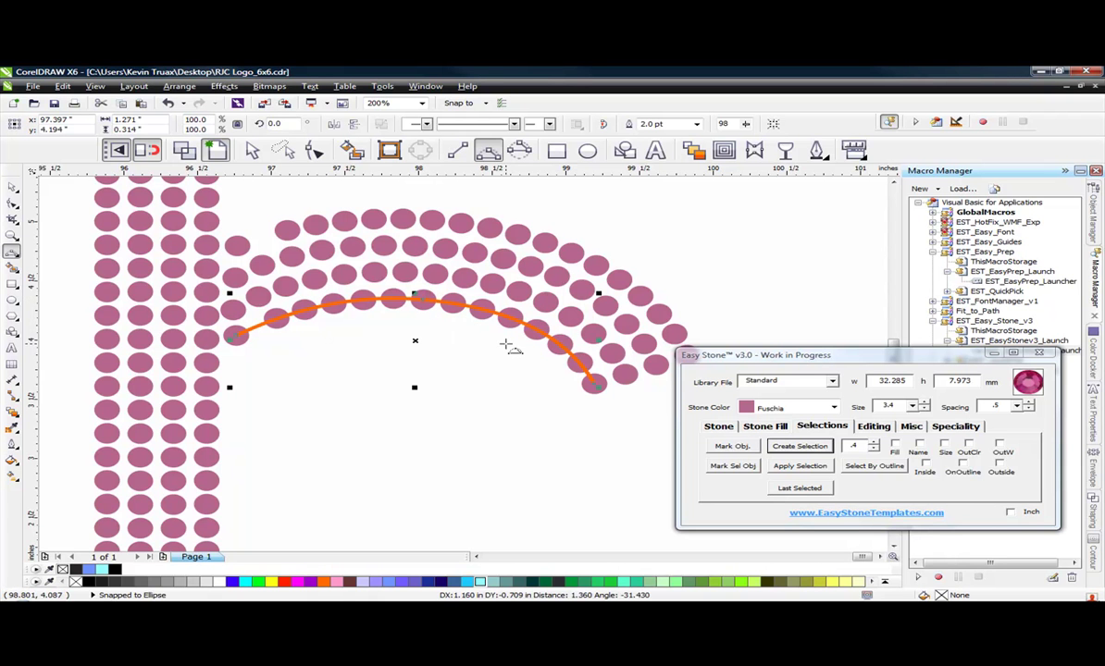
click(252, 151)
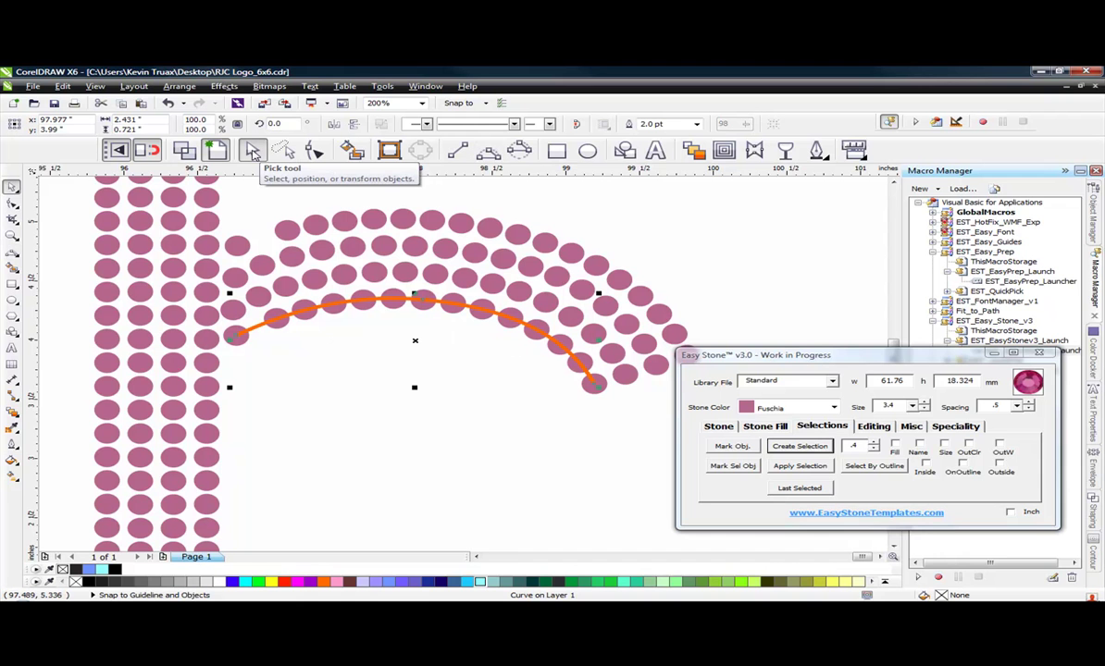
- Select the lowest row's stones by the drawn outline and re-space them evenly along that path
click(814, 427)
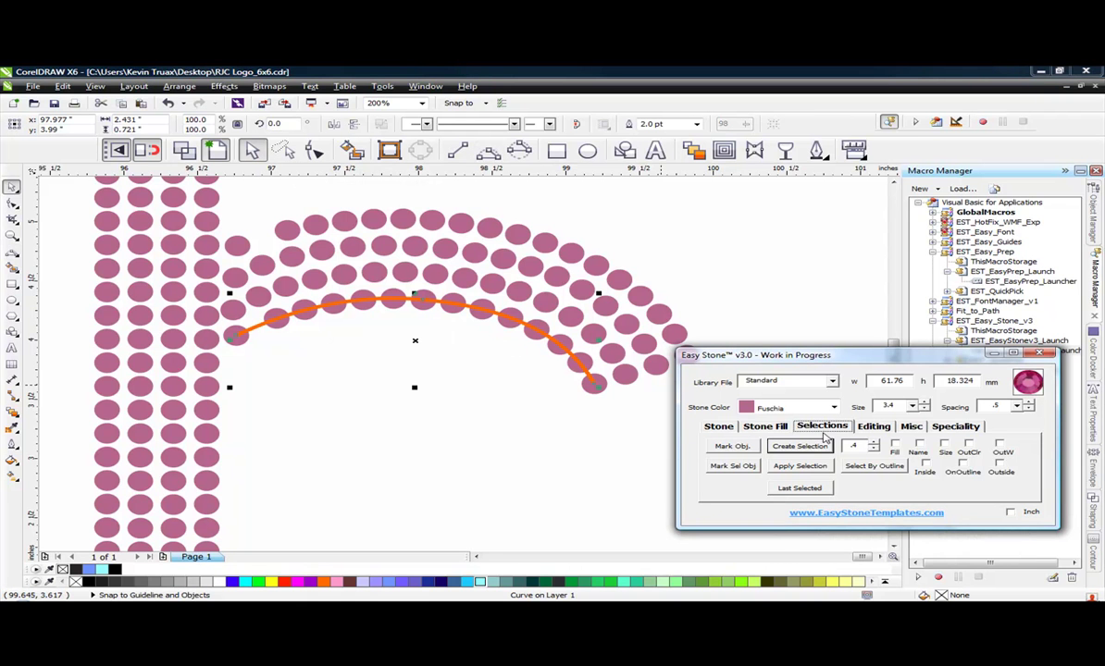
click(873, 465)
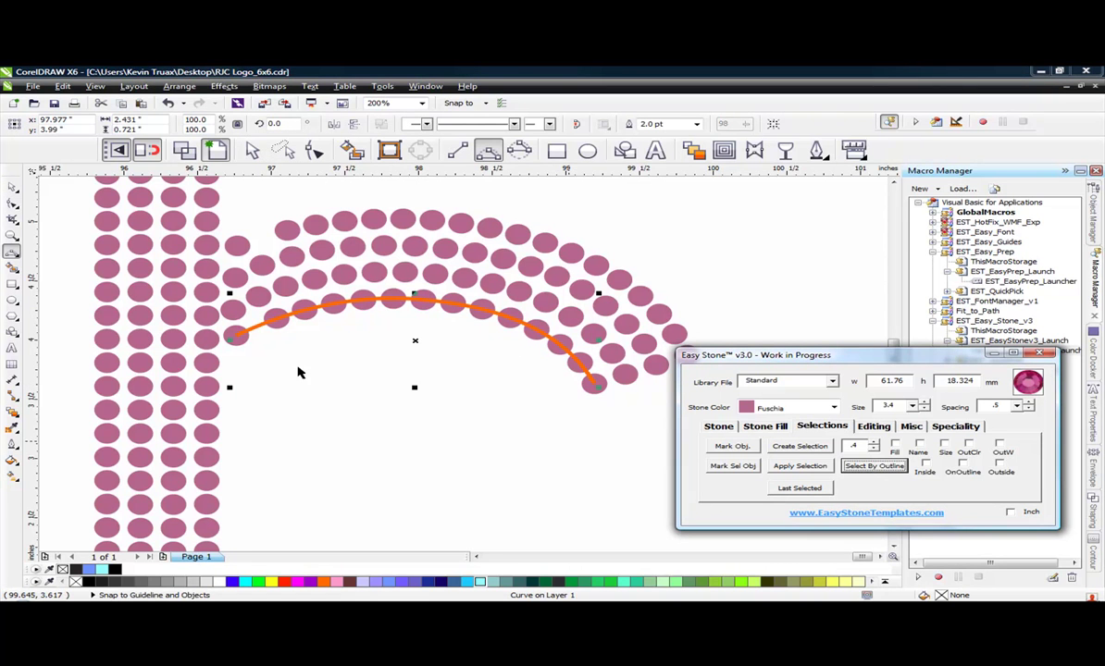
click(514, 311)
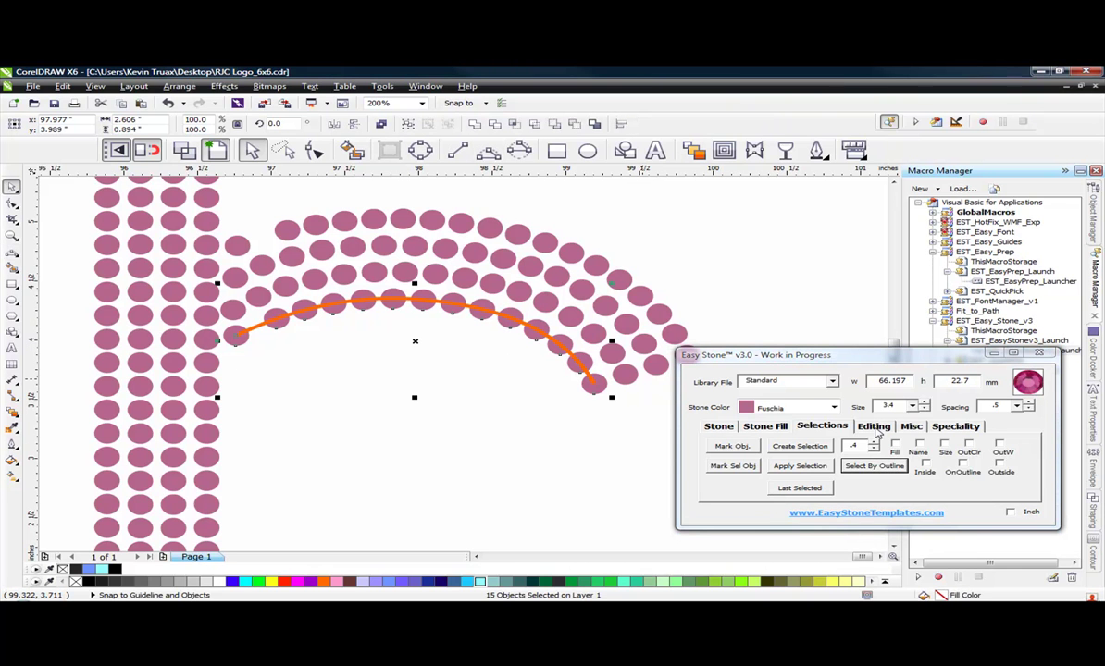
click(873, 425)
click(738, 467)
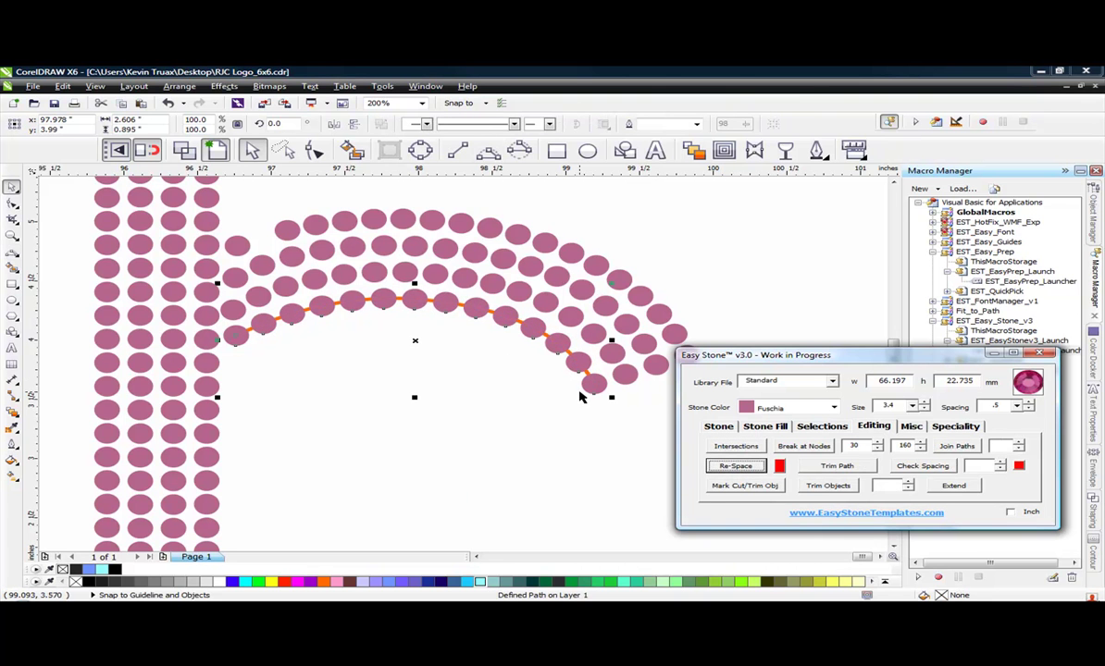
click(555, 416)
- Delete the orange guide path running through the upper arc's lowest row
scroll(596, 382, up, 3)
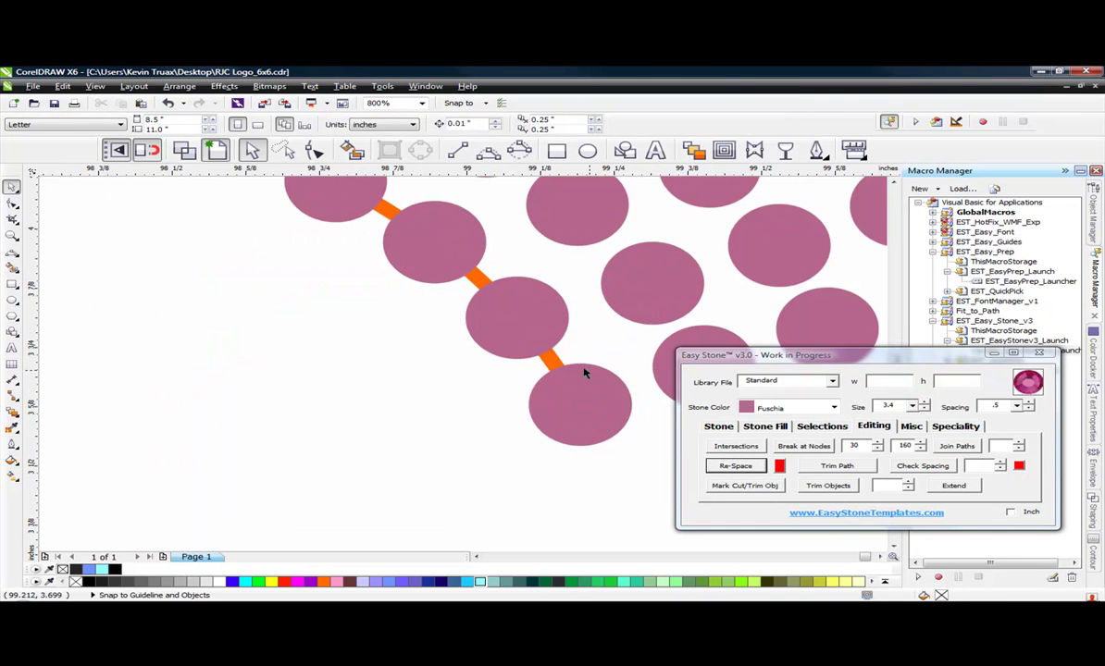
click(553, 362)
key(Delete)
scroll(629, 453, down, 3)
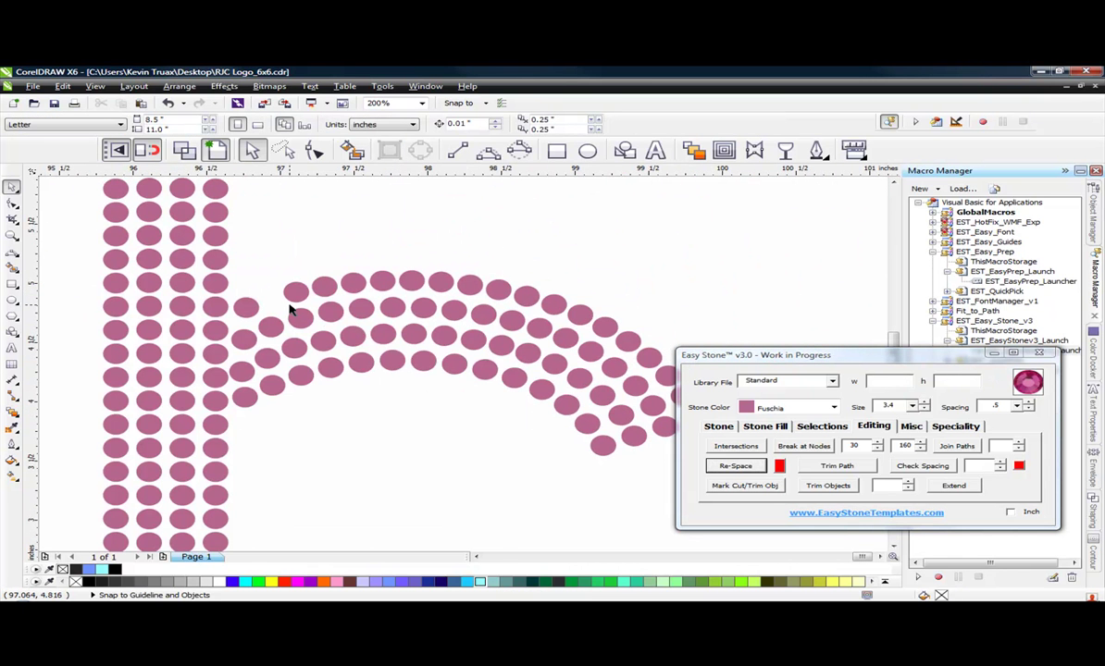
- Draw a 3-point curve path through the stone centres of the upper arc's top row, from the stem to its outer end
scroll(379, 279, down, 1)
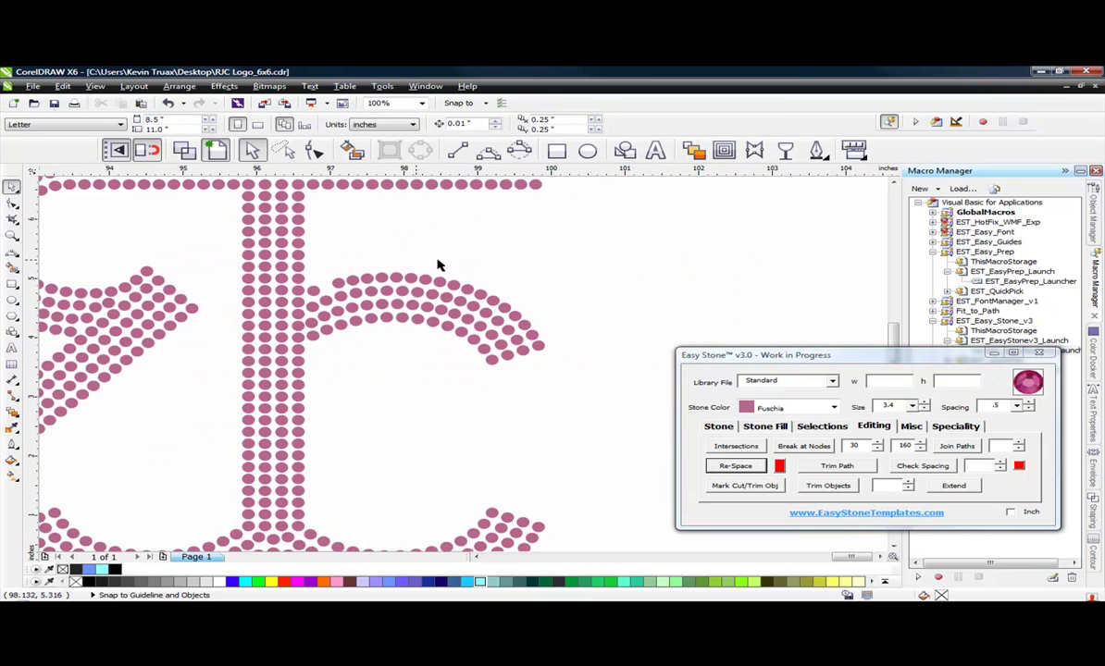
scroll(456, 267, up, 1)
click(488, 150)
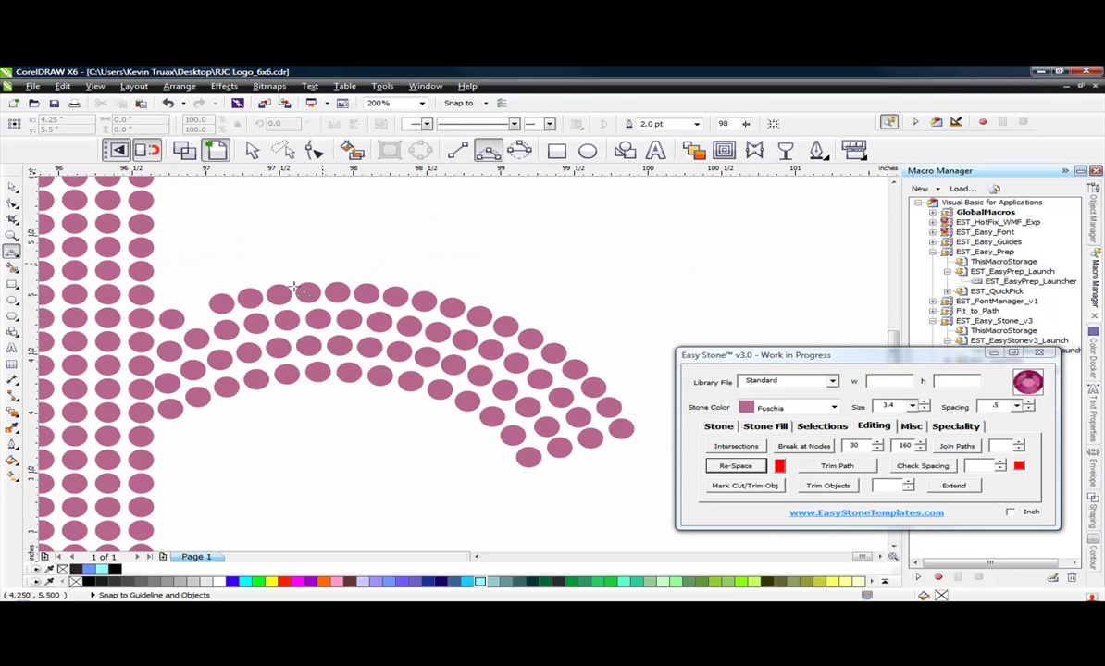
drag(171, 319, 283, 294)
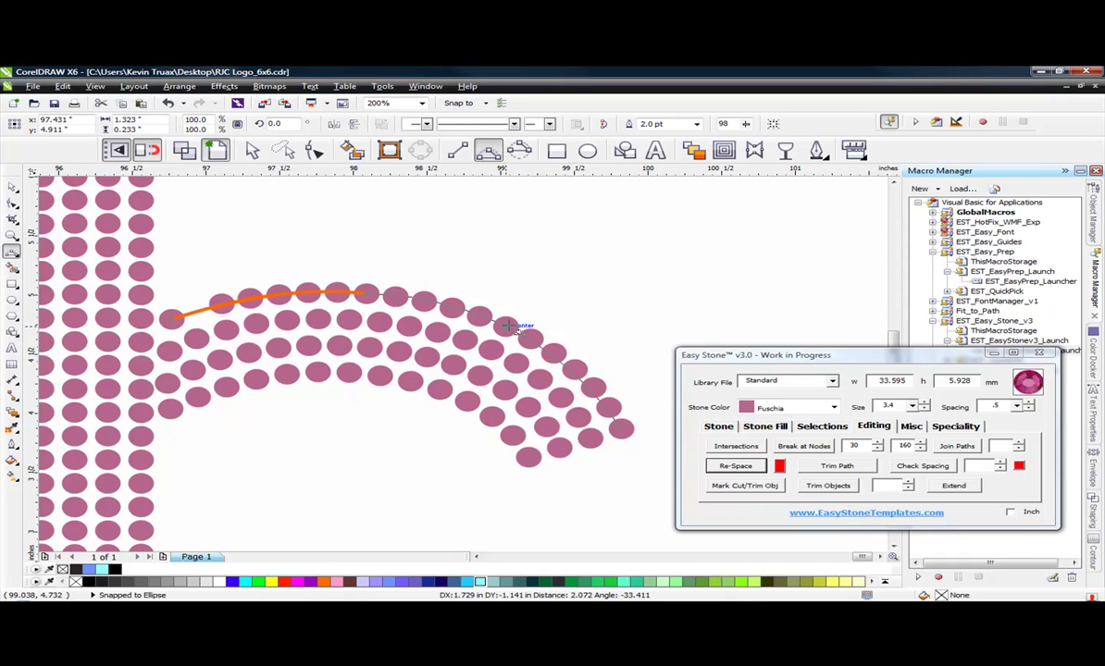
click(507, 325)
double_click(619, 427)
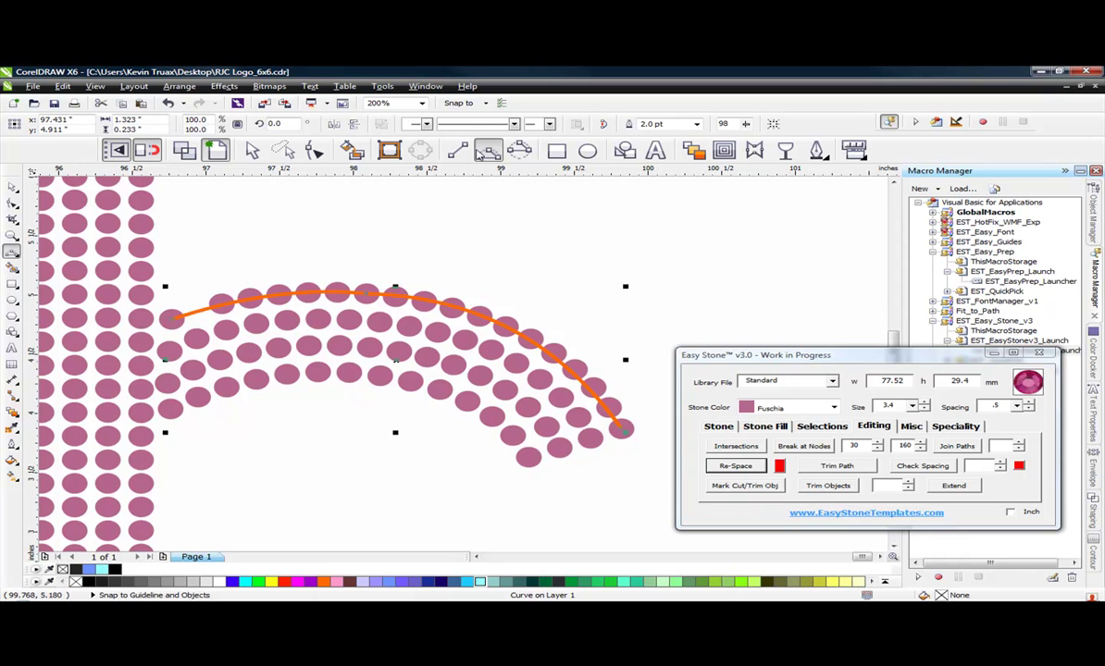
- Reshape the top row's guide path by adjusting its node handles so the curve follows the stone centres
click(314, 150)
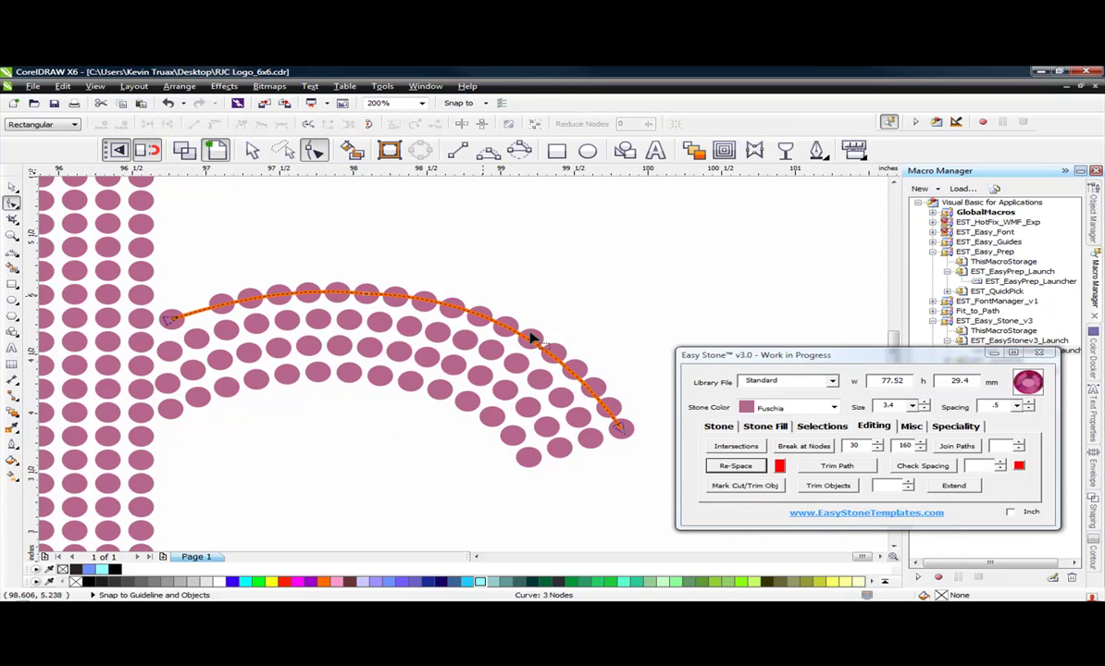
click(620, 429)
drag(564, 345, 592, 351)
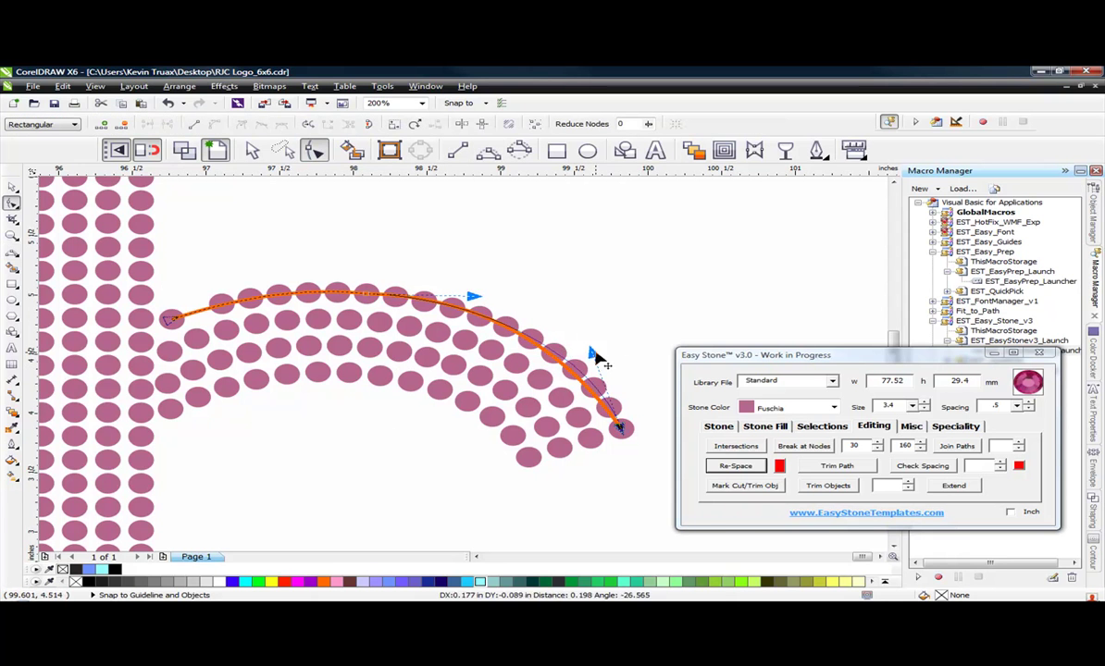
scroll(467, 308, up, 2)
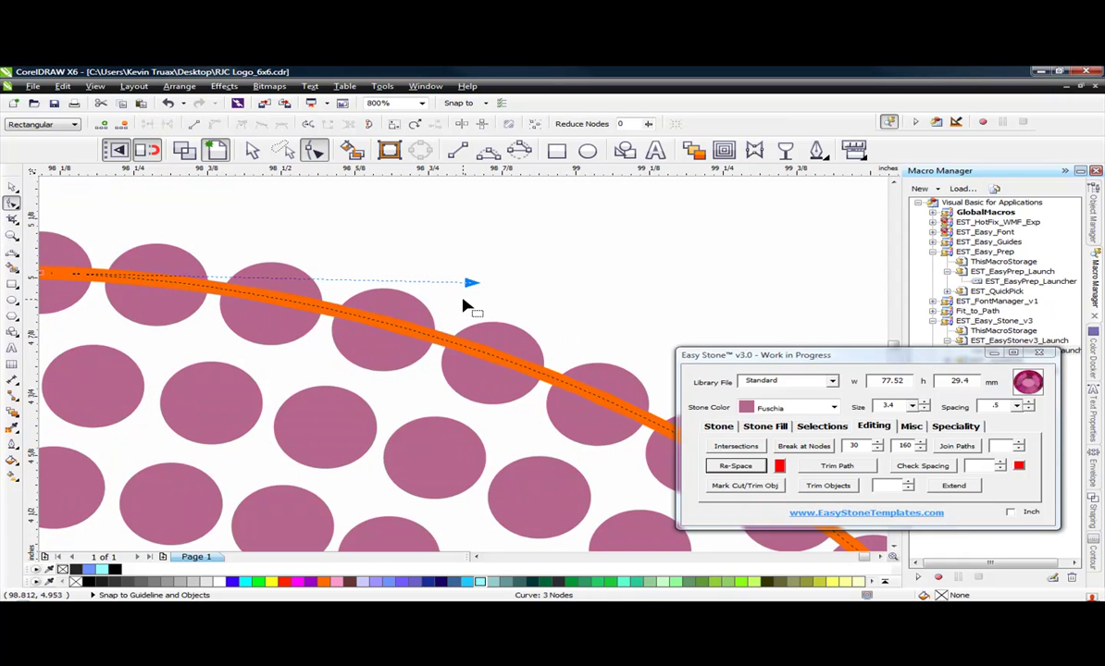
drag(470, 283, 405, 262)
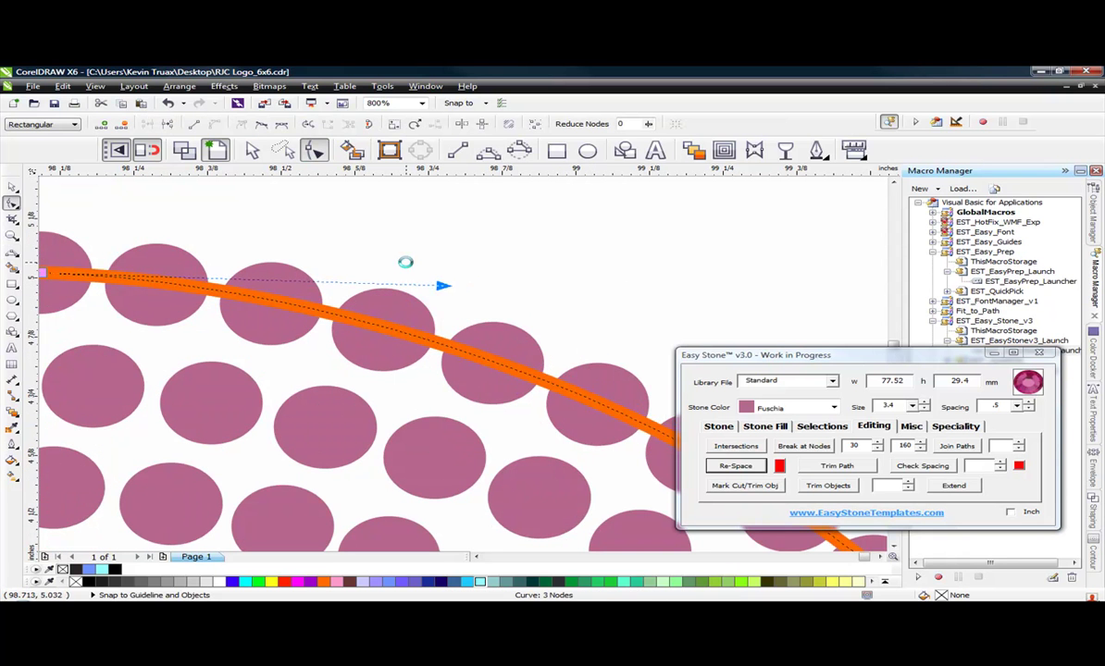
scroll(405, 262, down, 2)
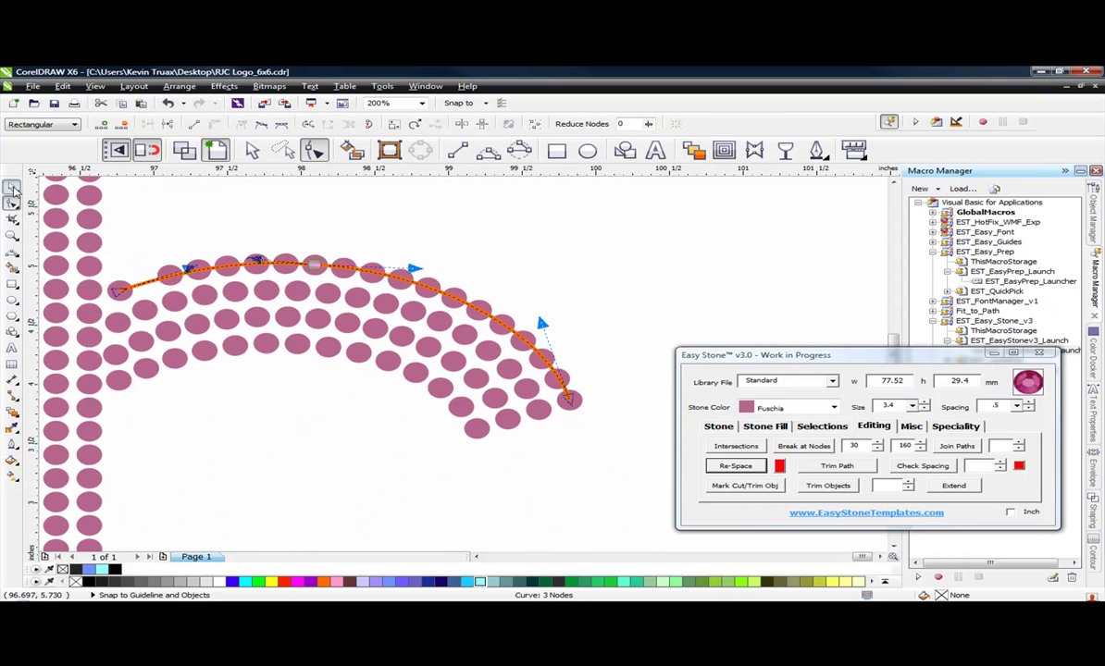
click(13, 188)
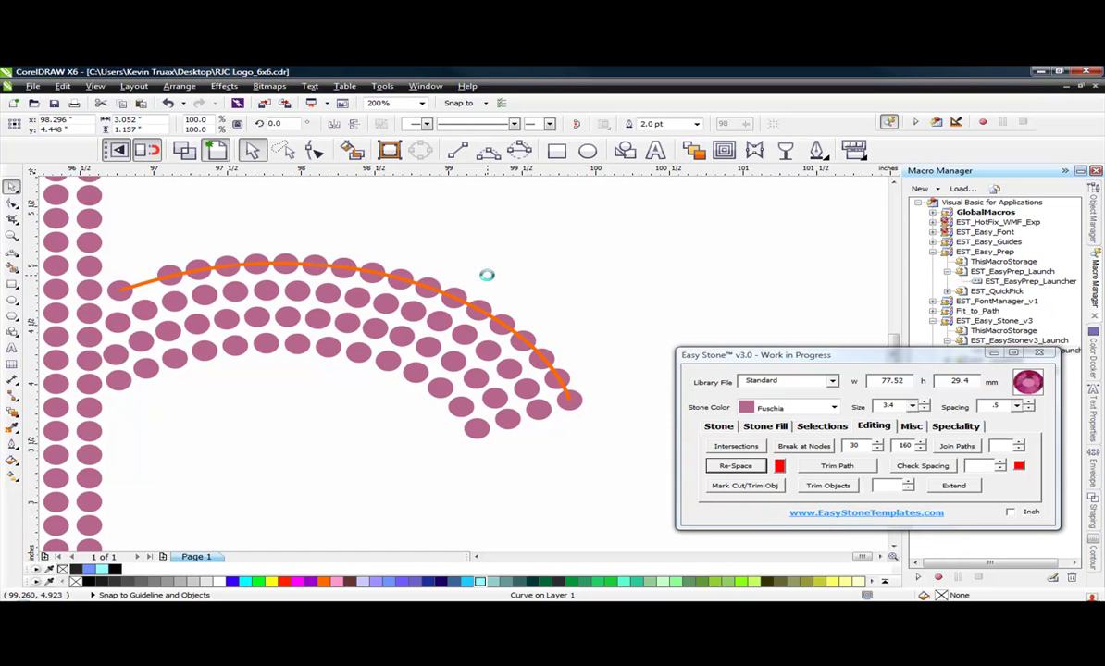
- Try to select the top row's stones by the path's outline and re-space them along the path
click(822, 427)
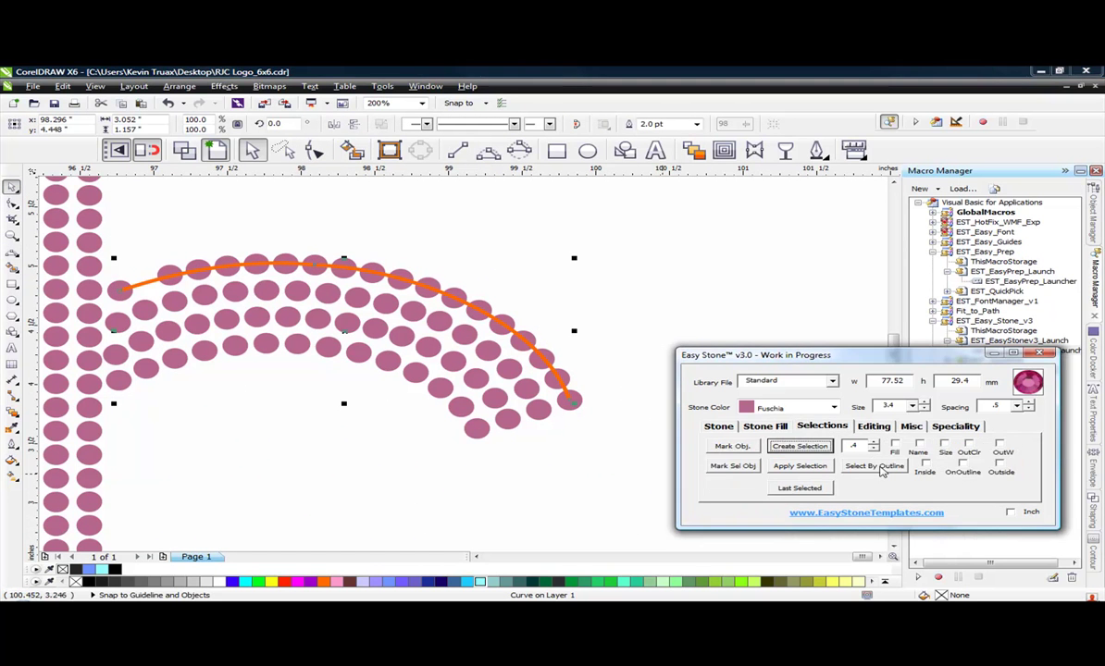
click(870, 465)
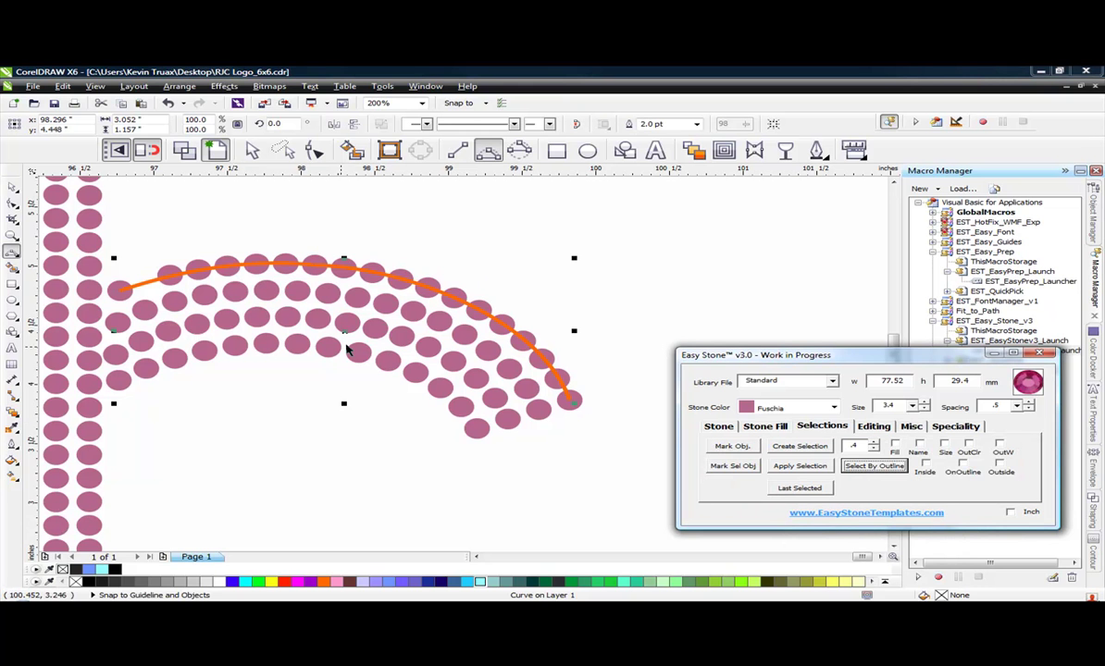
click(169, 277)
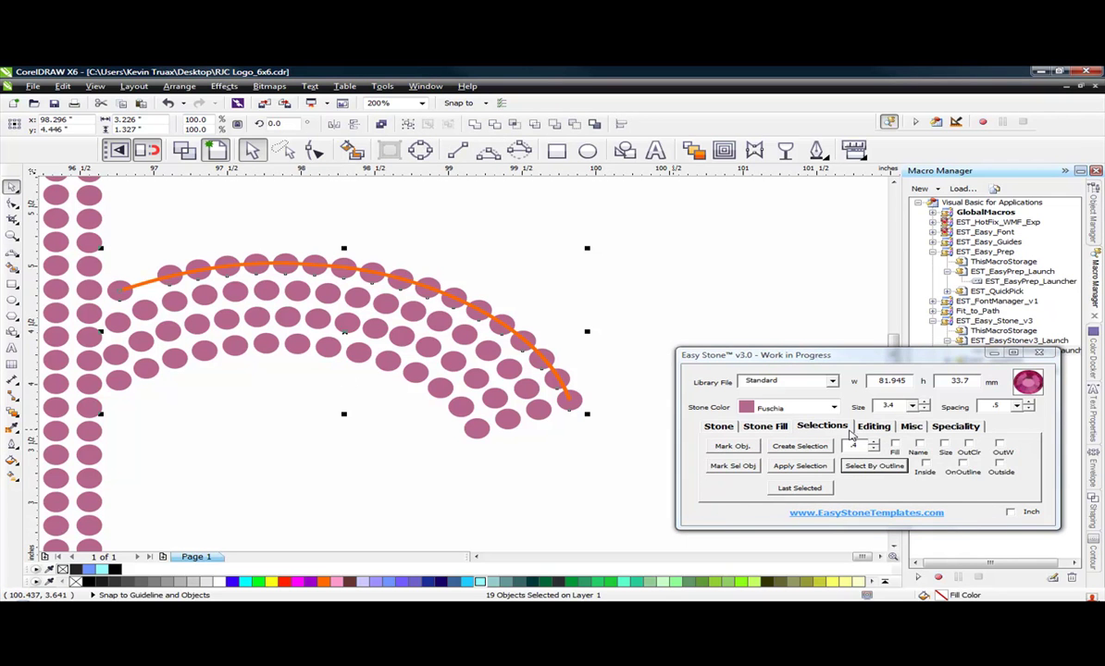
click(870, 427)
click(759, 465)
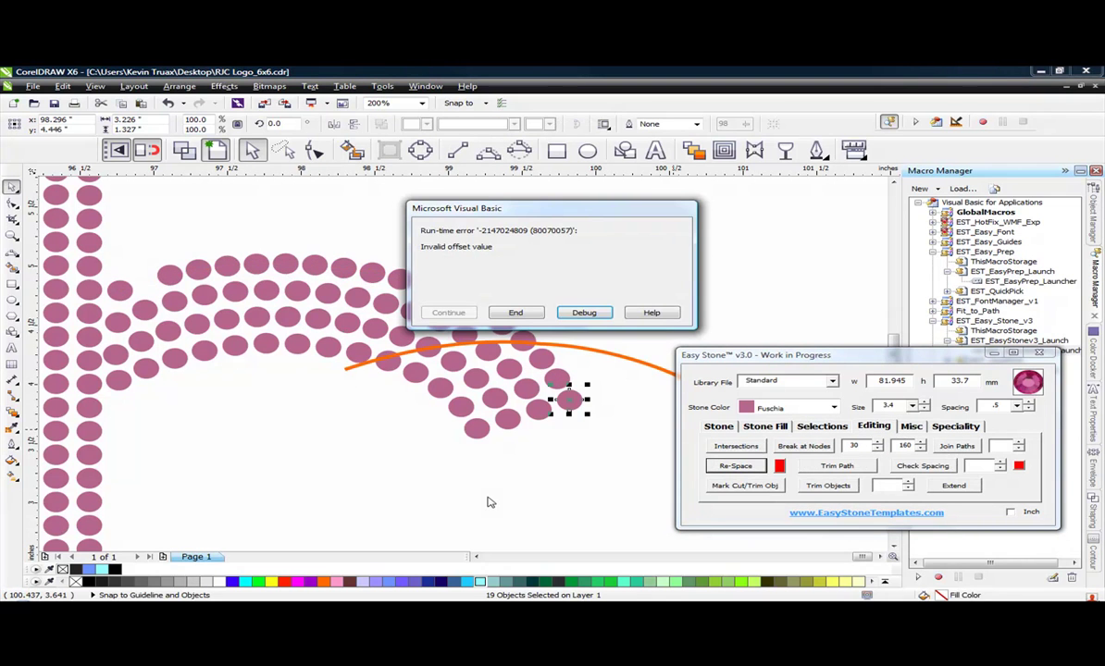
click(516, 313)
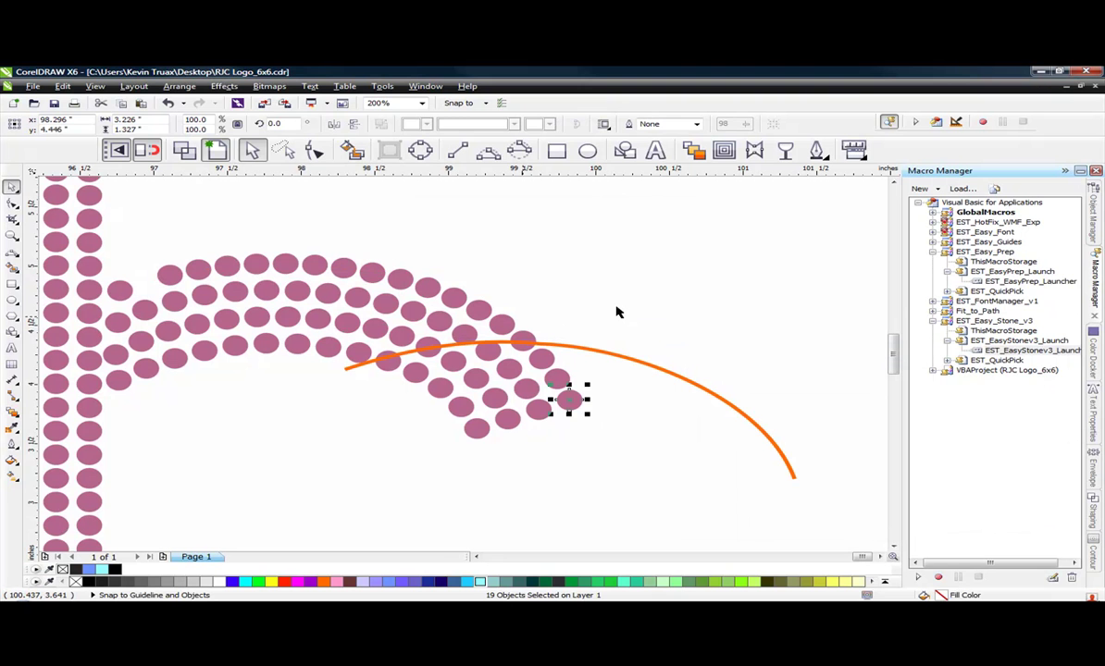
key(ctrl+z)
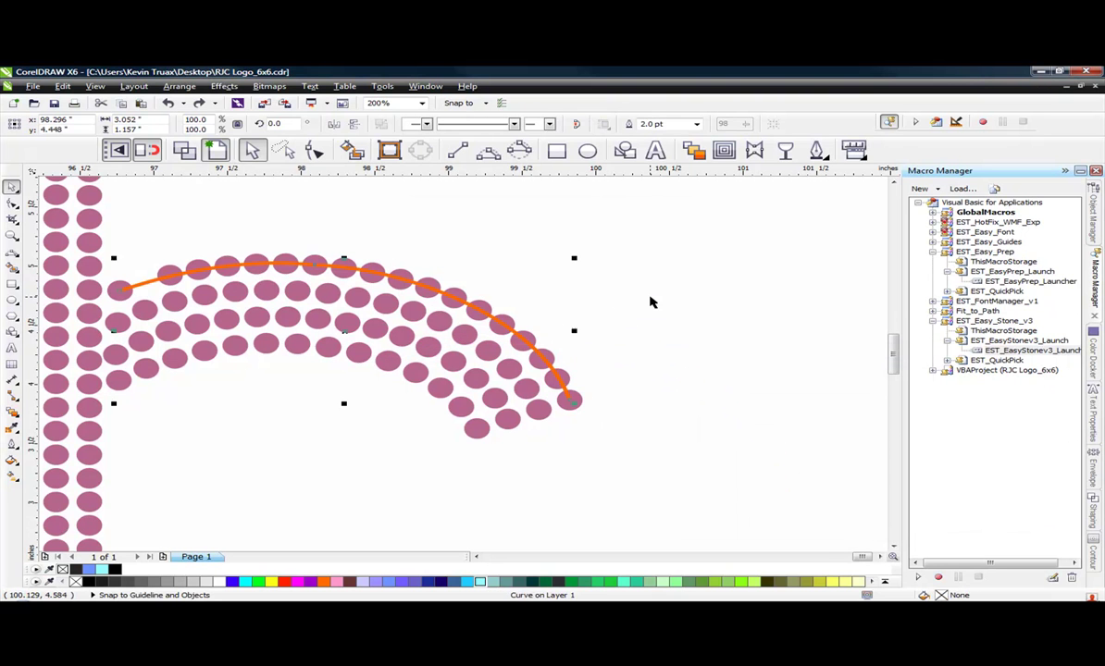
click(649, 303)
- Relaunch Easy Stone and select the upper arc's top-row stones by the outline of the orange path
double_click(999, 350)
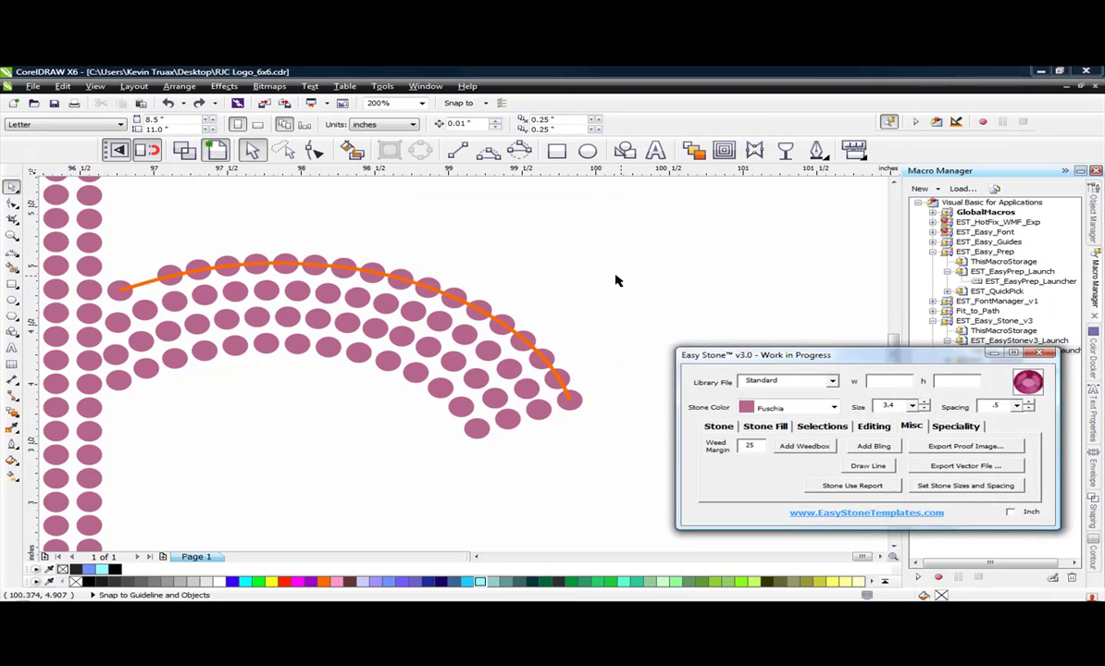
click(146, 282)
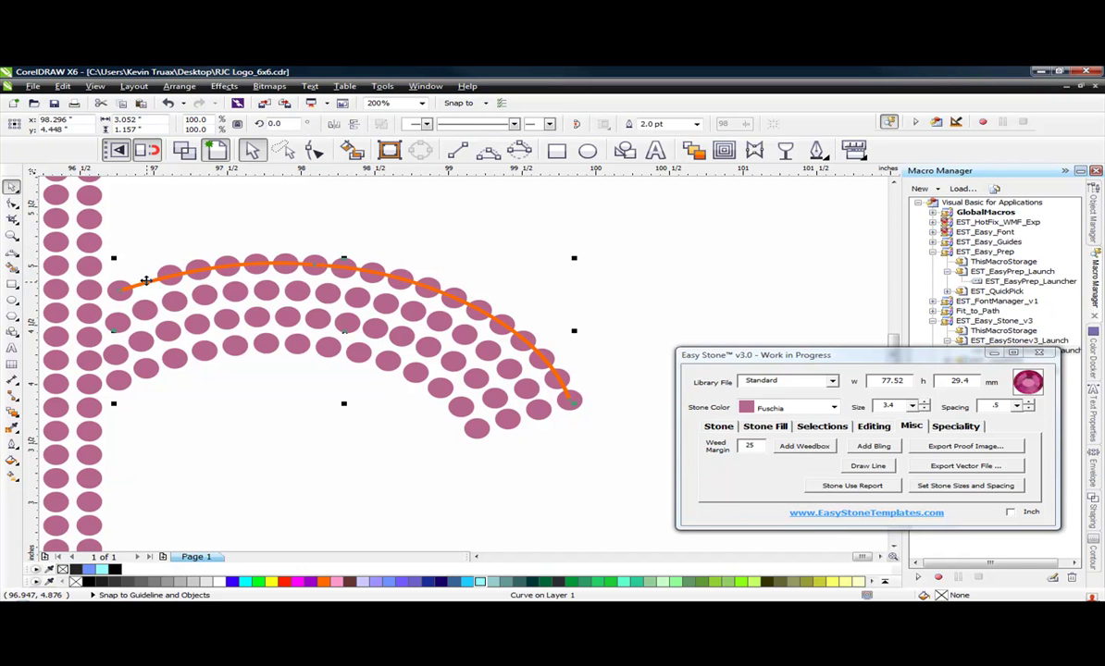
click(822, 427)
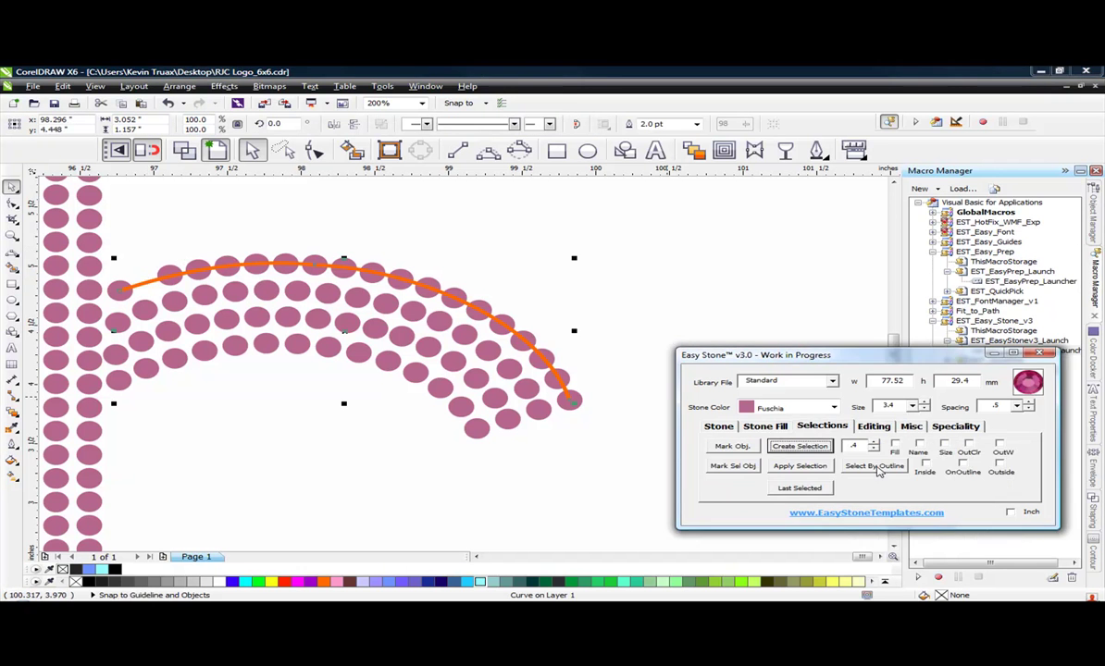
click(875, 468)
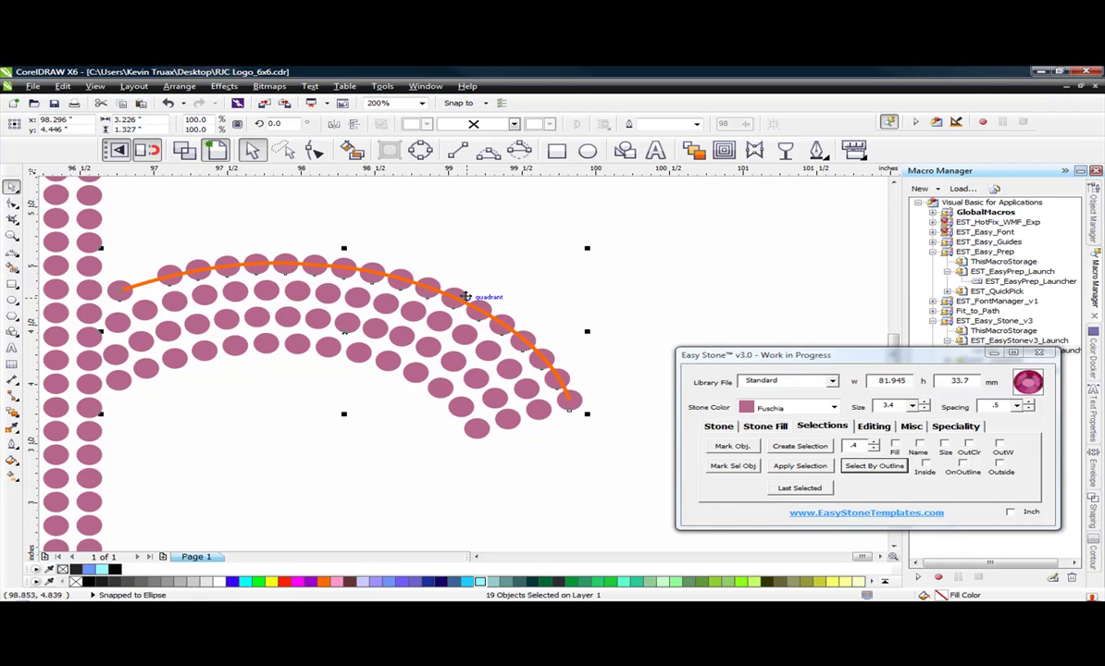
- Remove the guide path from the selection and add it back last, and re-space the top-row stones evenly along it
scroll(481, 294, up, 2)
scroll(335, 301, up, 2)
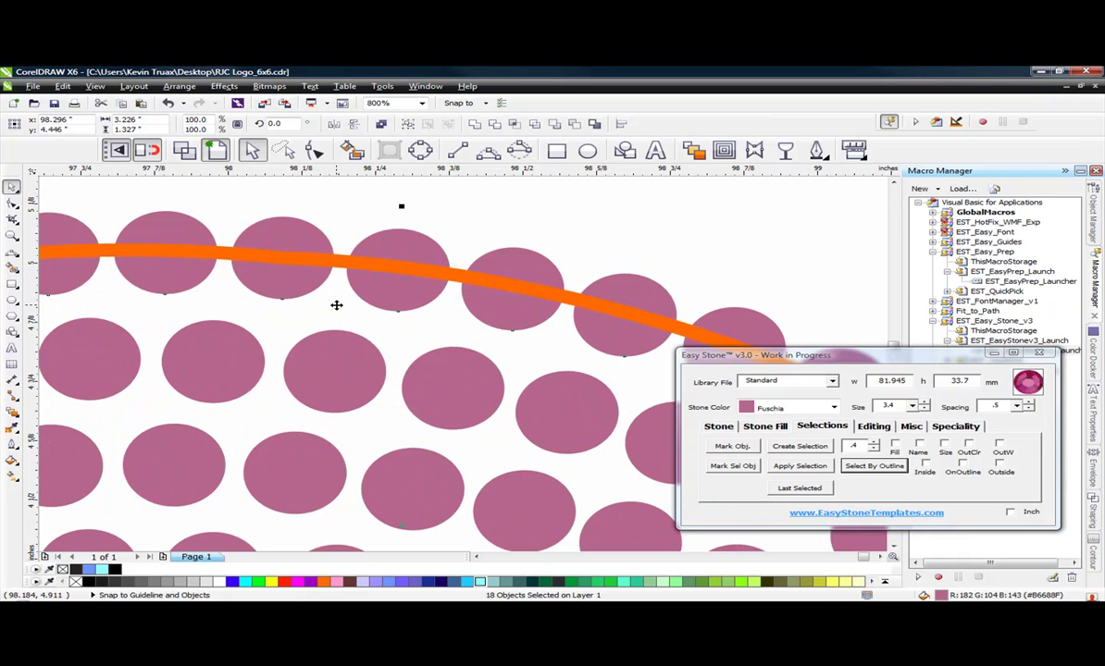
scroll(416, 289, down, 2)
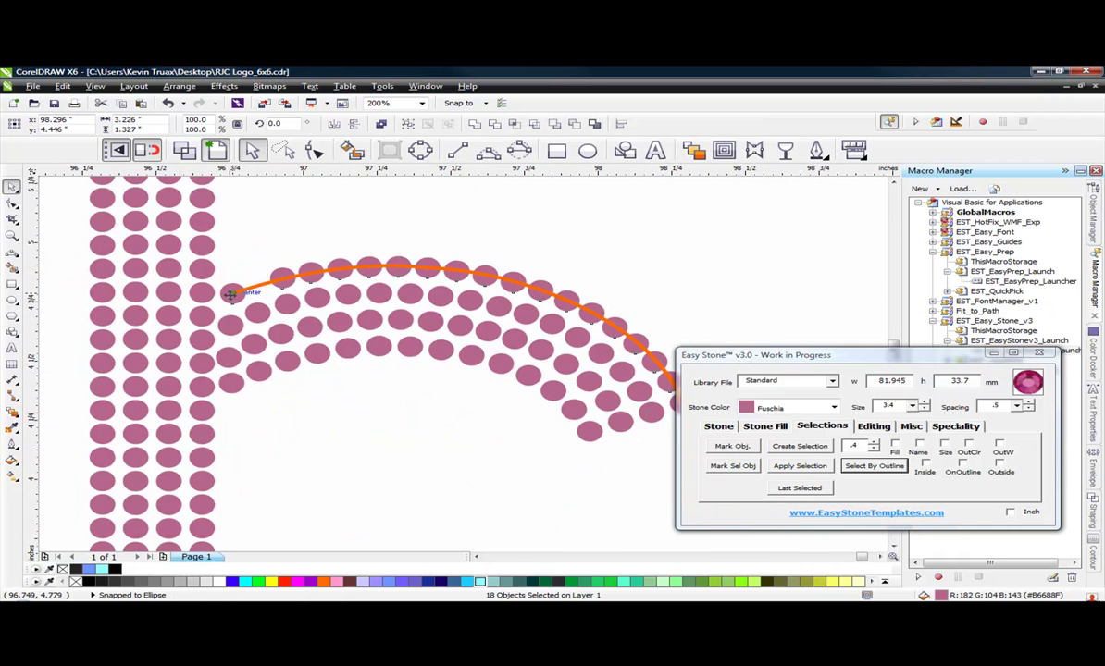
scroll(229, 294, up, 2)
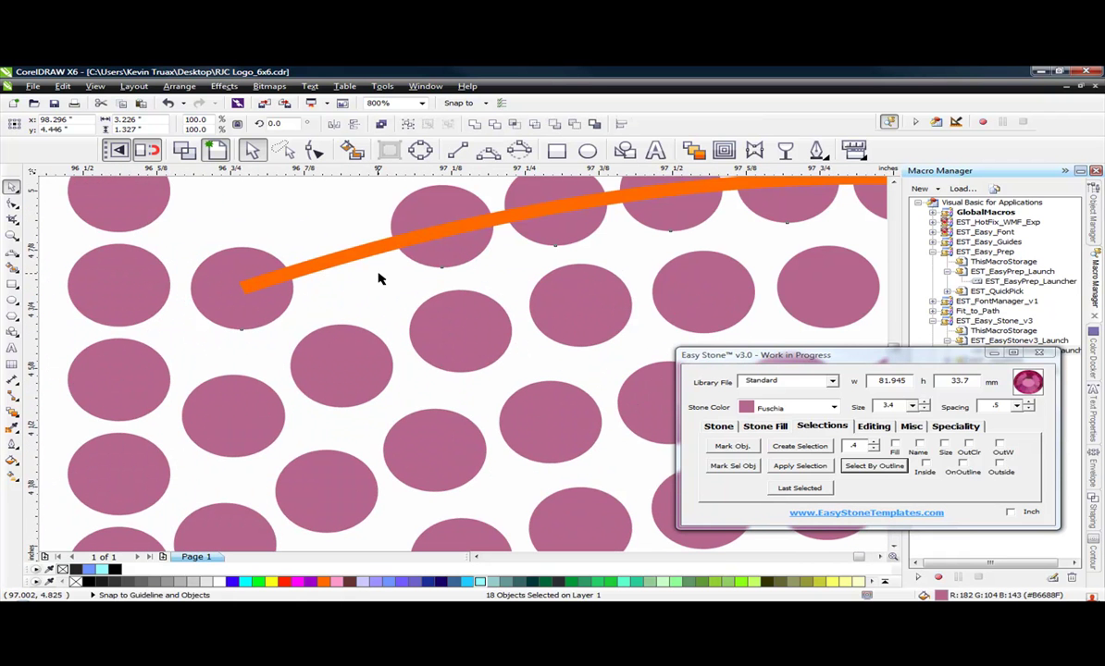
shift+click(245, 287)
scroll(246, 287, down, 2)
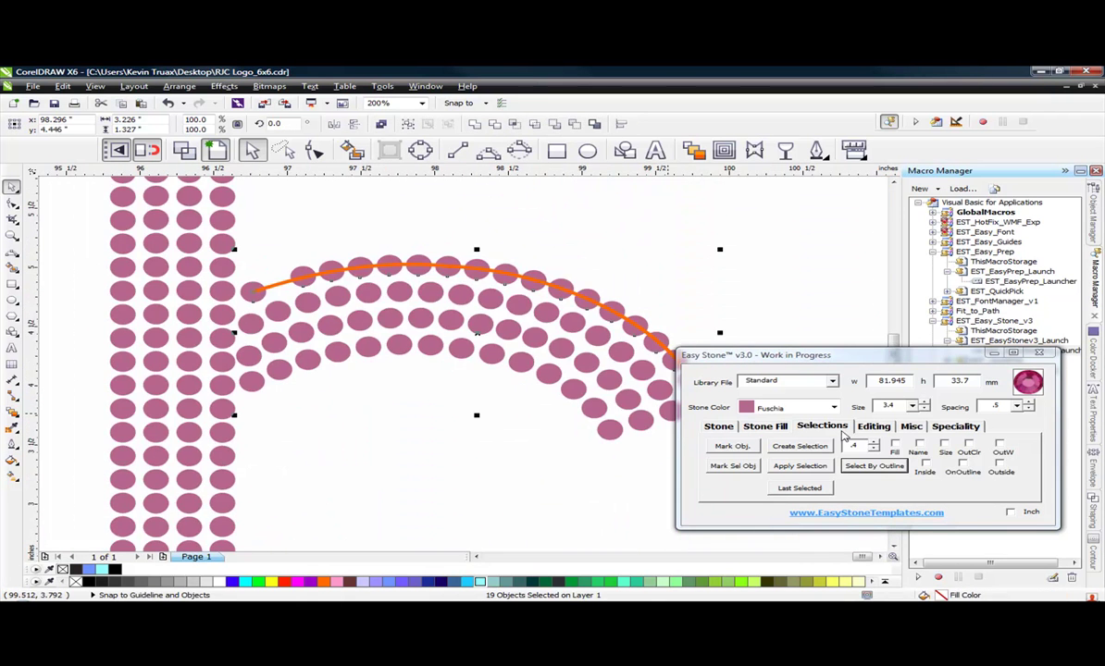
click(871, 426)
click(757, 471)
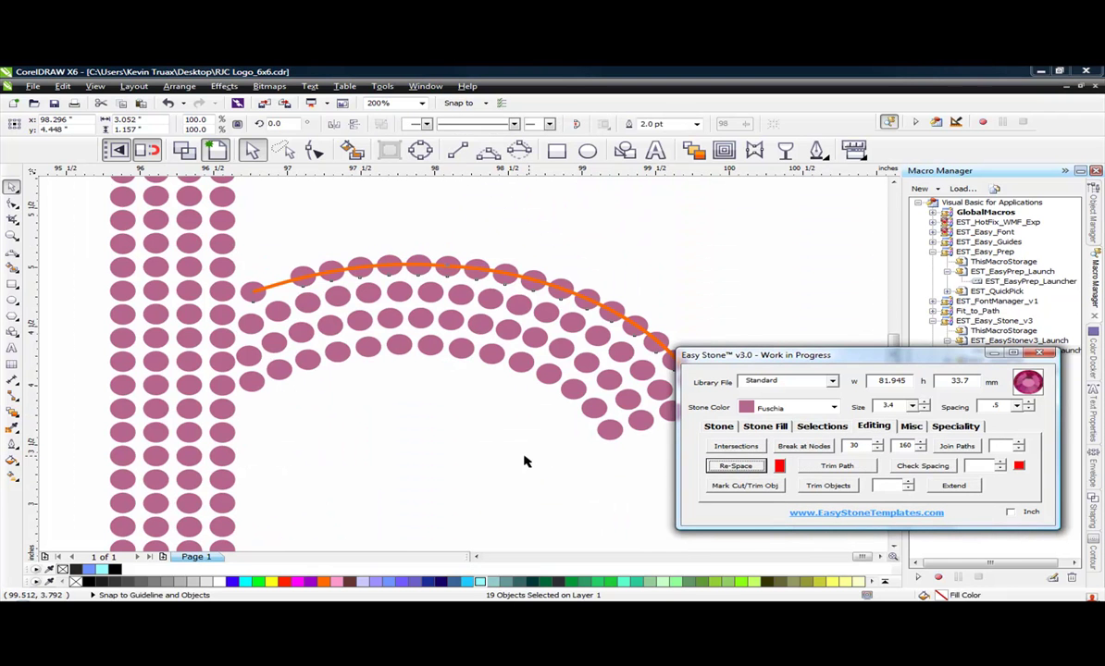
click(483, 475)
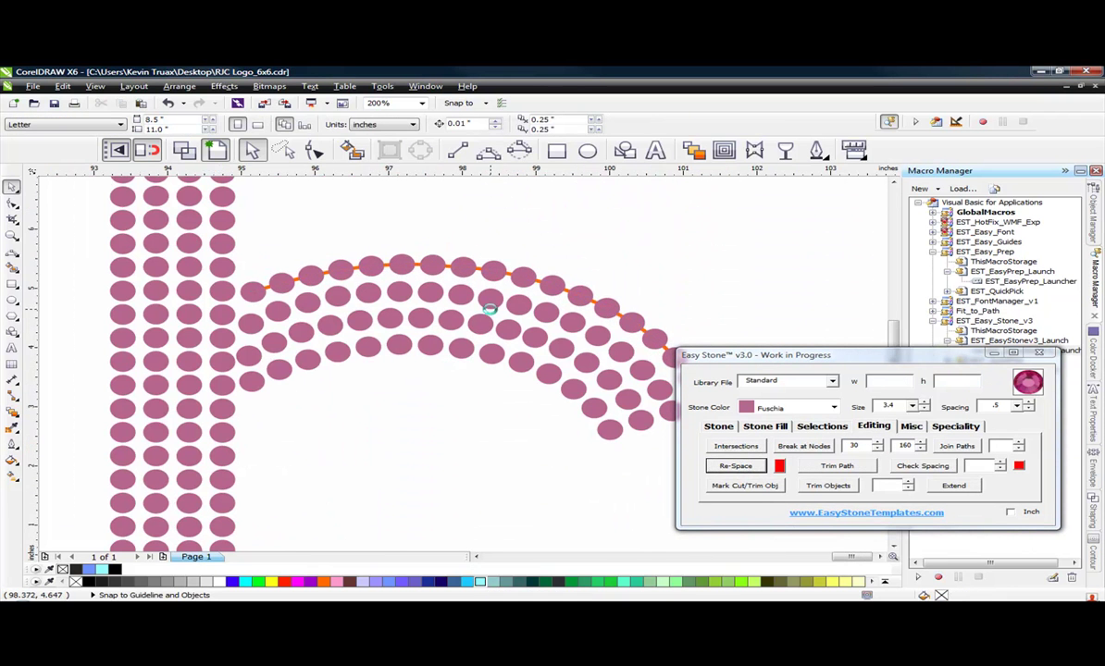
- Delete the orange guide path running through the upper arc's top row
scroll(523, 313, down, 1)
scroll(545, 397, up, 2)
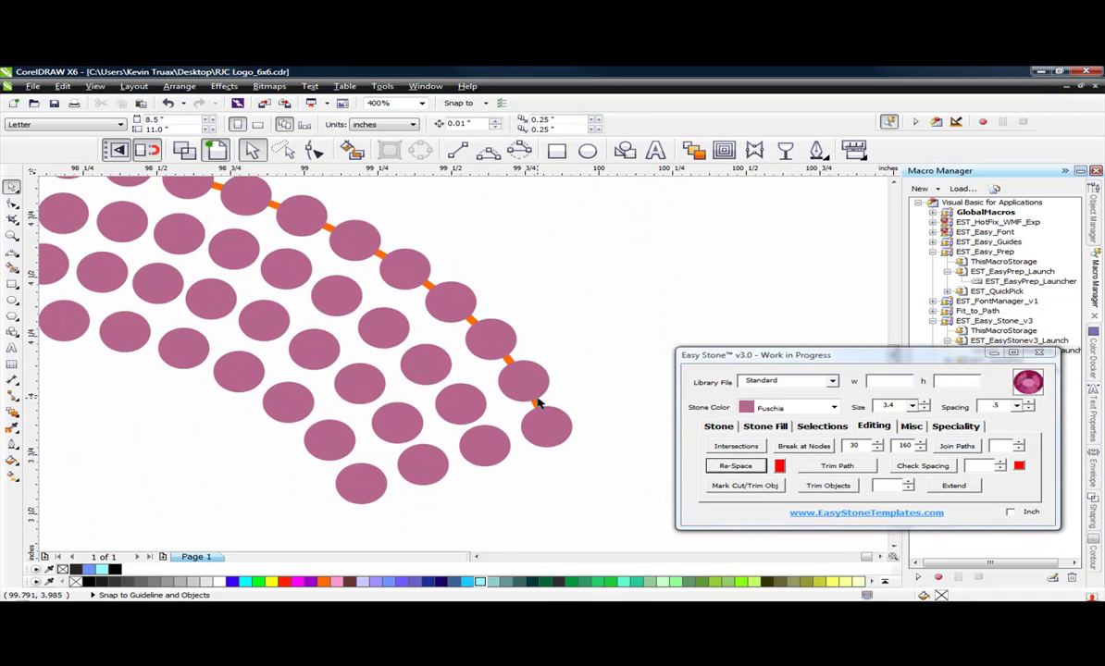
click(540, 403)
scroll(537, 407, up, 2)
scroll(537, 360, down, 4)
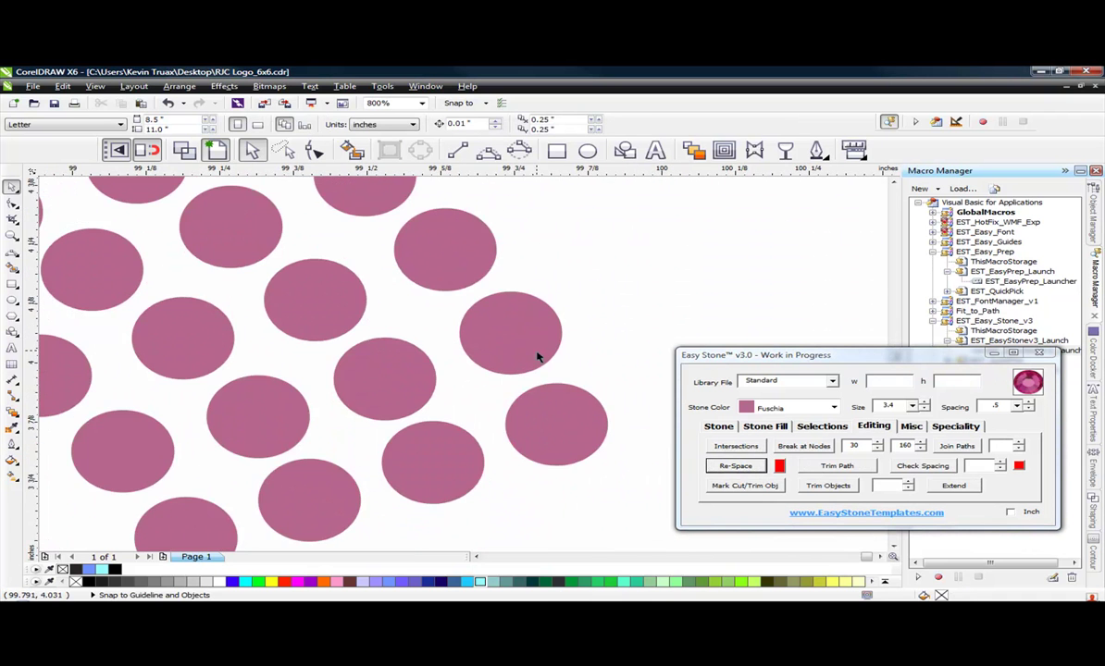
key(Escape)
- Select the whole rhinestone logo and add a weedbox around it with a weed margin of 25
scroll(516, 317, down, 2)
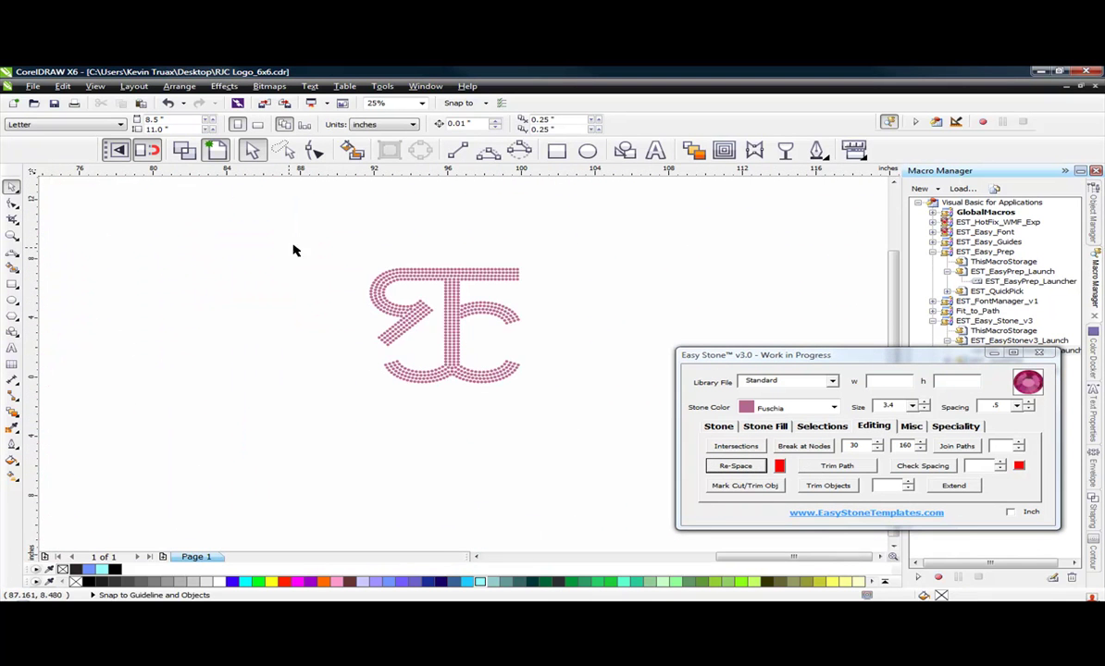
drag(305, 241, 562, 431)
click(902, 426)
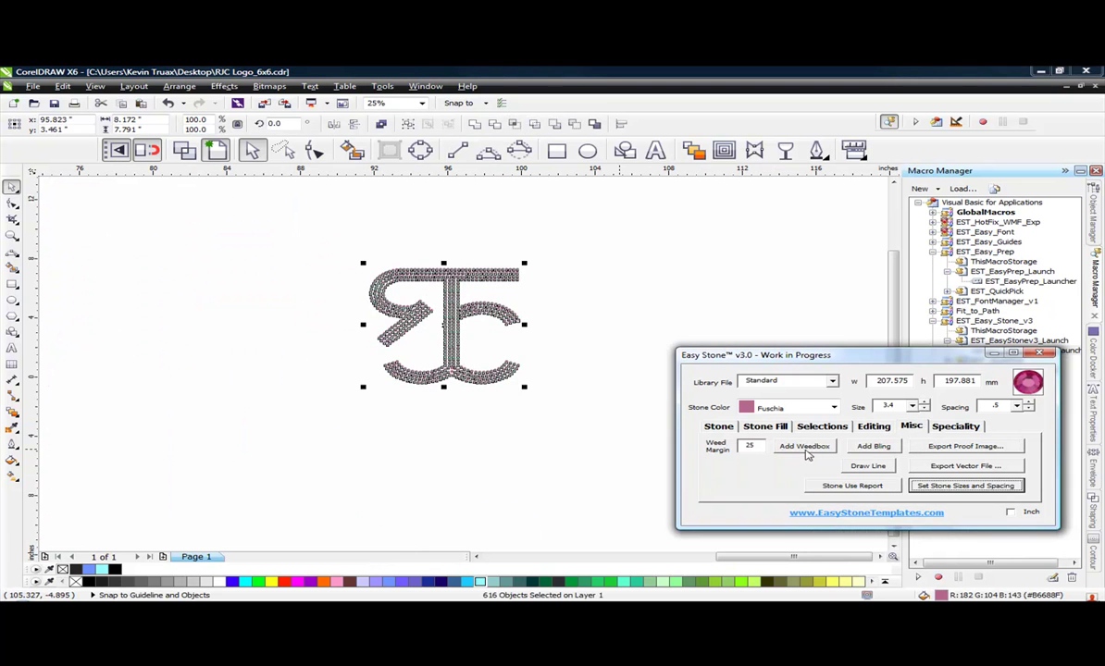
click(804, 445)
key(Escape)
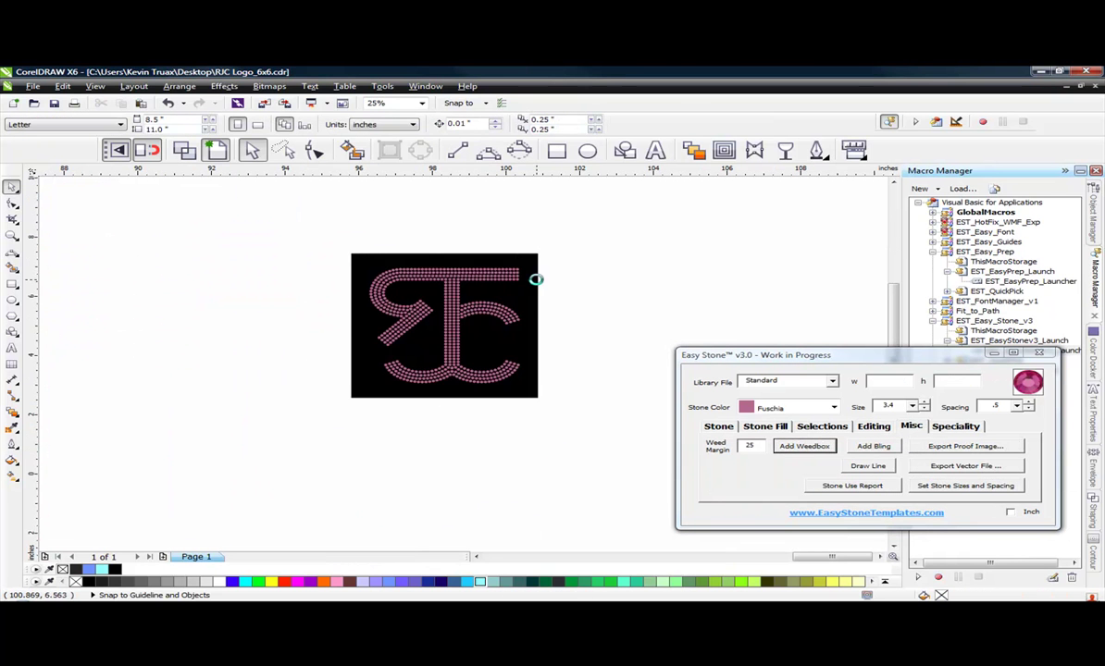
scroll(530, 316, up, 1)
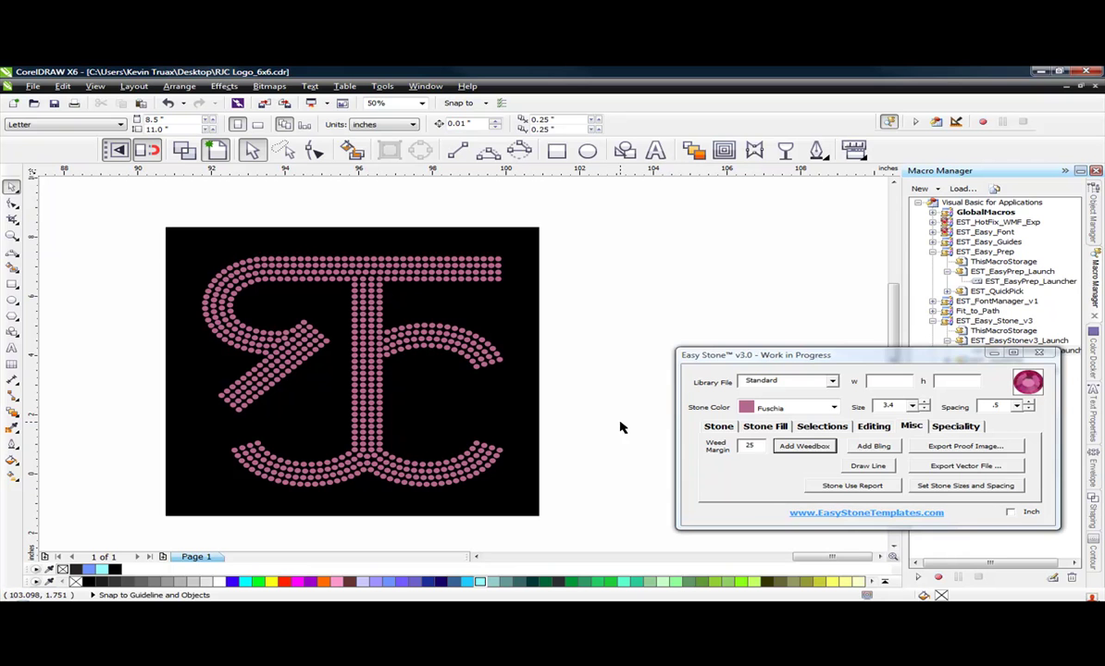
click(812, 427)
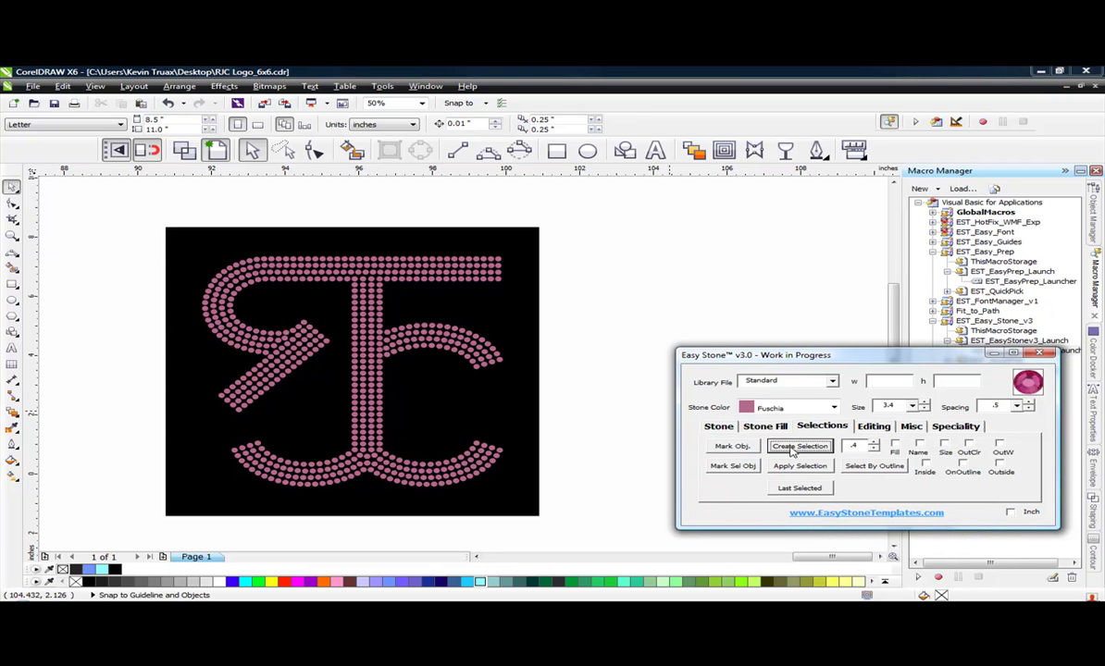
click(871, 428)
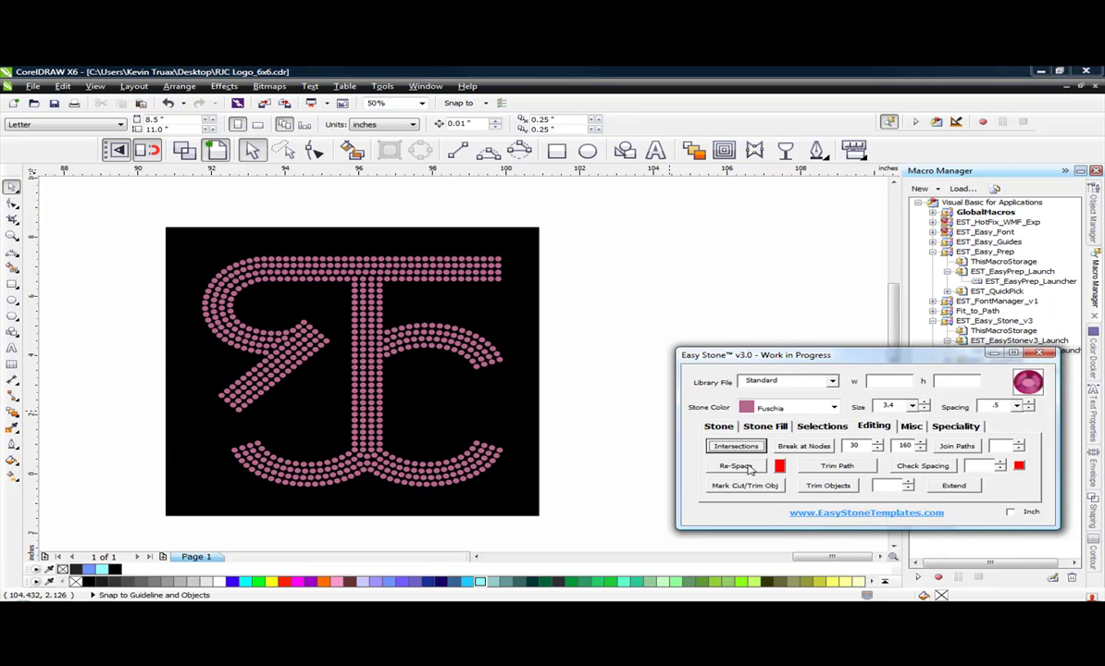